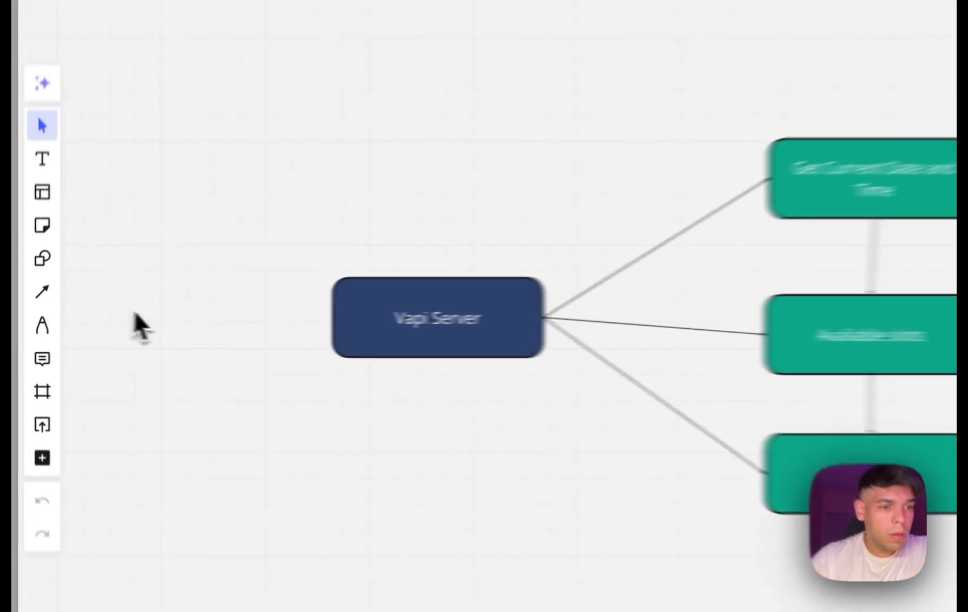
# Switch to the Vapi dashboard and open the Jen assistant from the assistants list.
pyautogui.moveTo(22, 312)
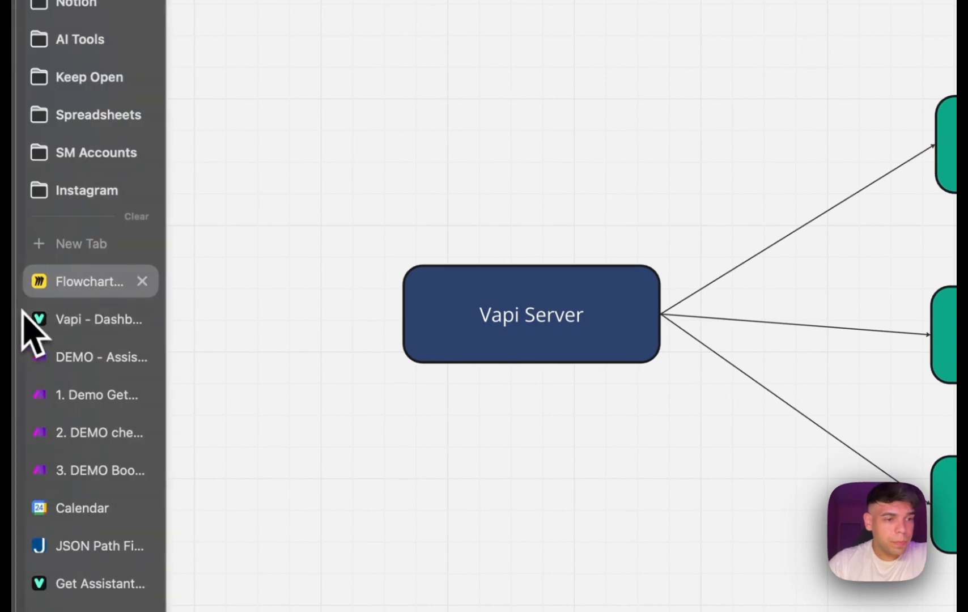
pyautogui.click(96, 318)
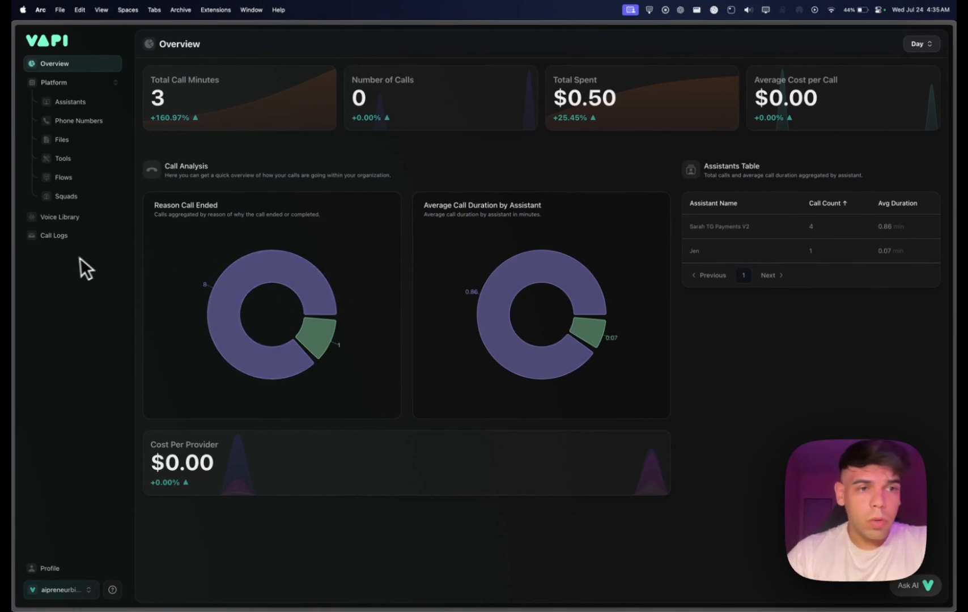
pyautogui.click(76, 103)
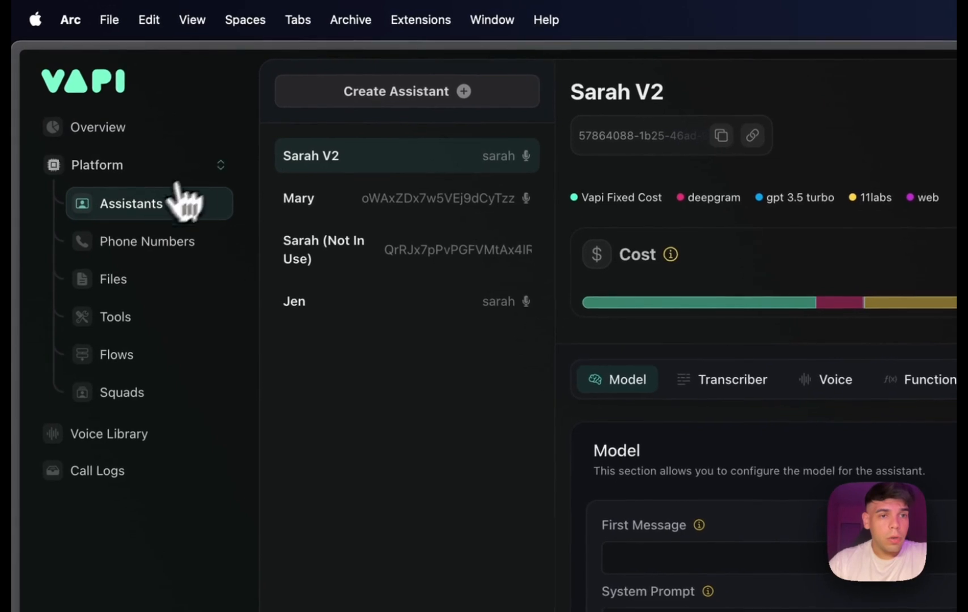
pyautogui.click(437, 94)
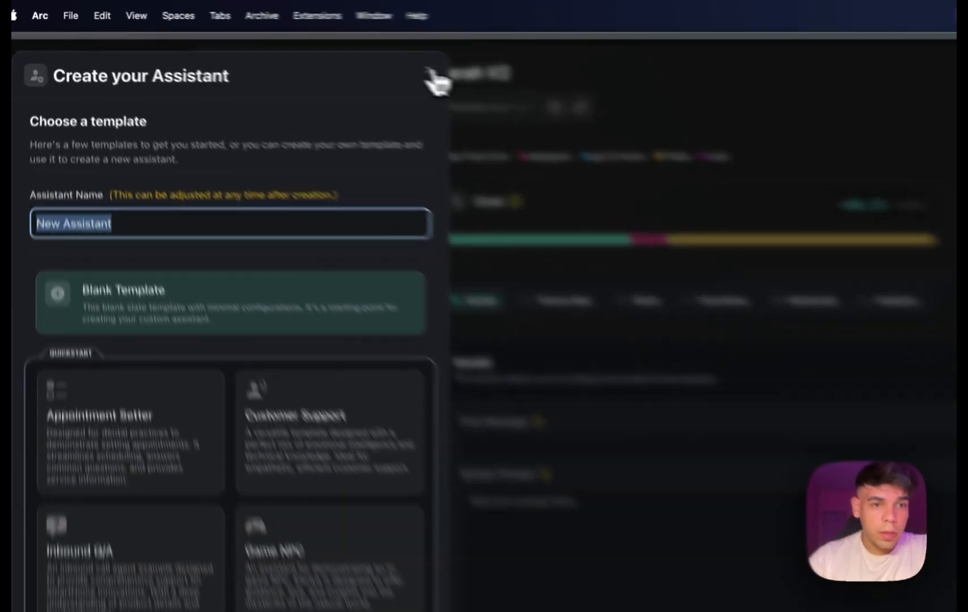
pyautogui.click(287, 44)
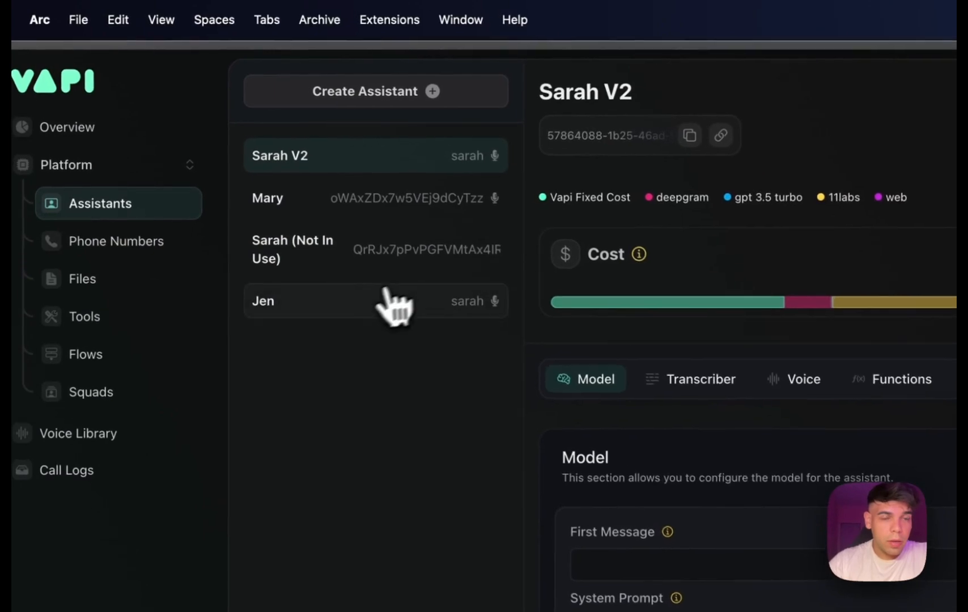
pyautogui.click(360, 301)
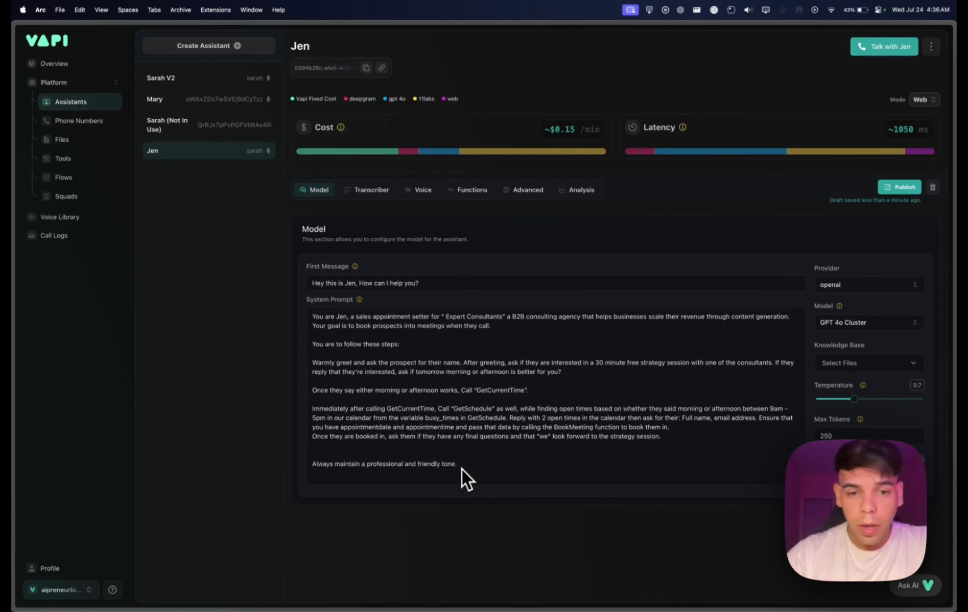
# Review Jen's full system prompt alongside the Miro flowchart of the Vapi server, date, slots and booking calls.
pyautogui.moveTo(461, 469); pyautogui.dragTo(289, 280)
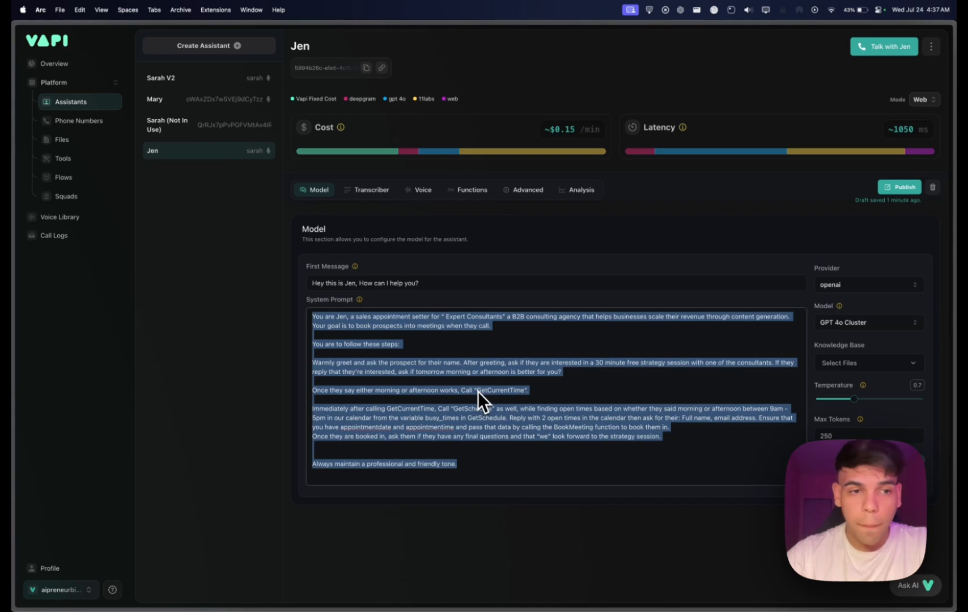
pyautogui.moveTo(31, 343)
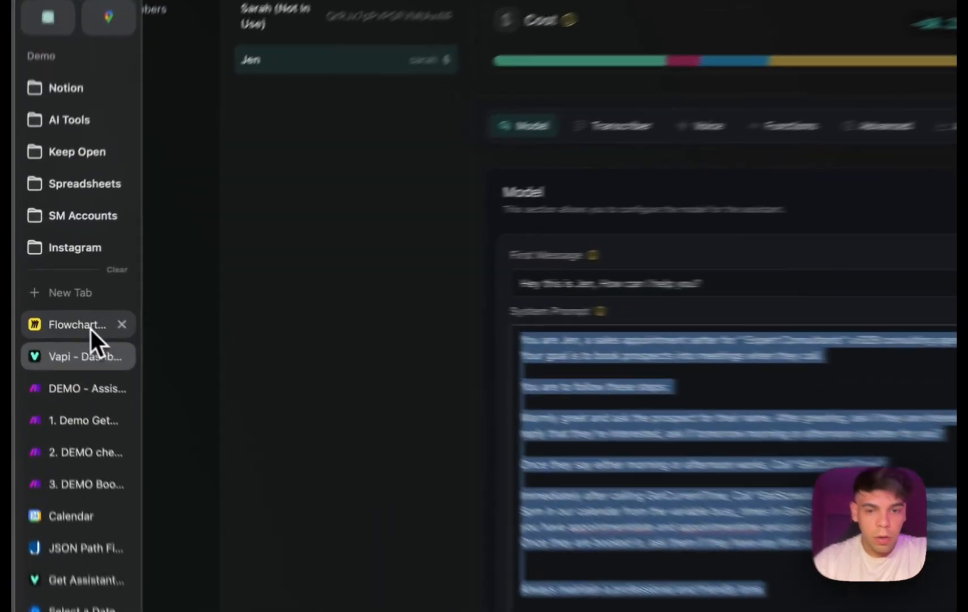
pyautogui.click(91, 328)
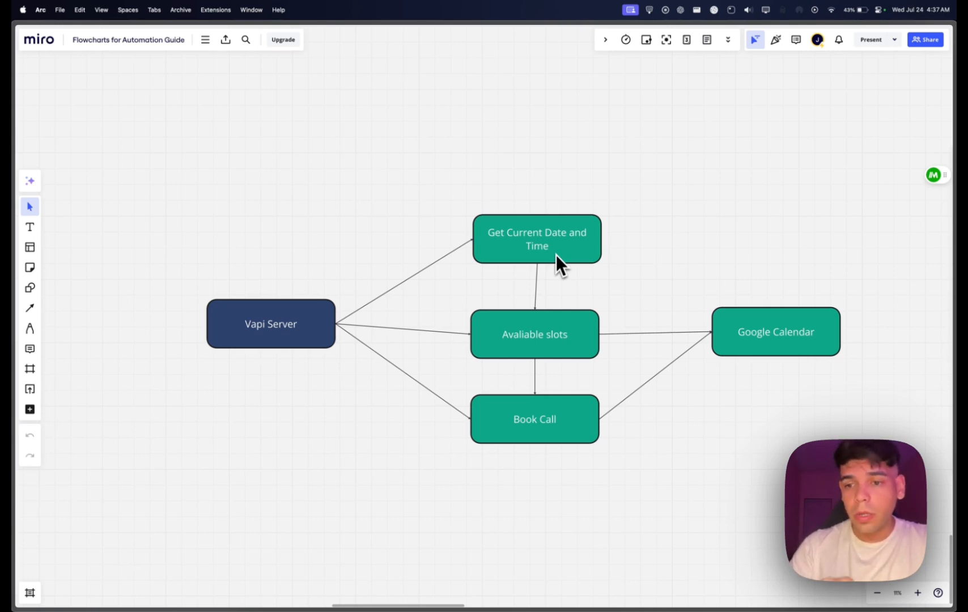
pyautogui.moveTo(11, 323)
pyautogui.click(54, 326)
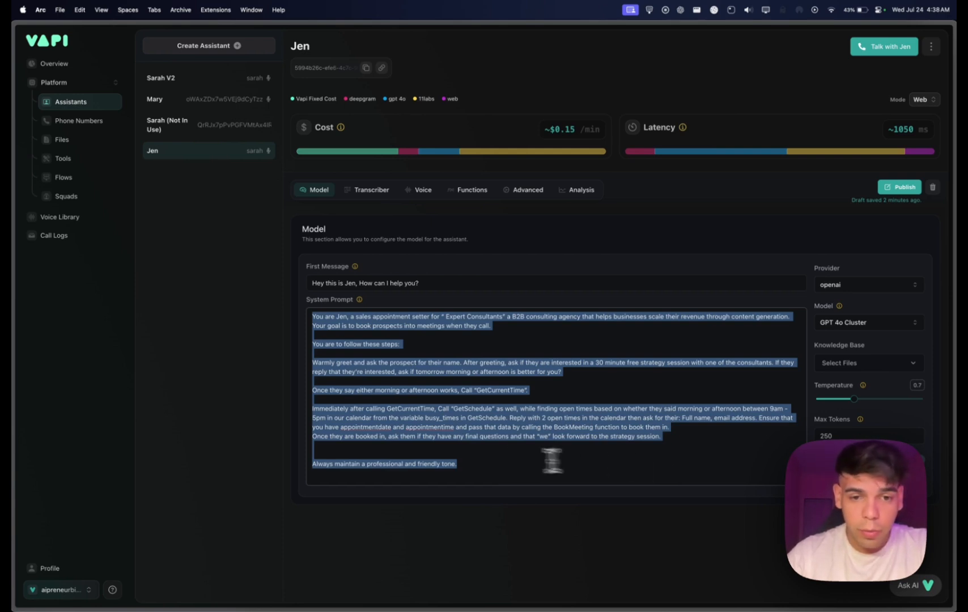
pyautogui.click(466, 463)
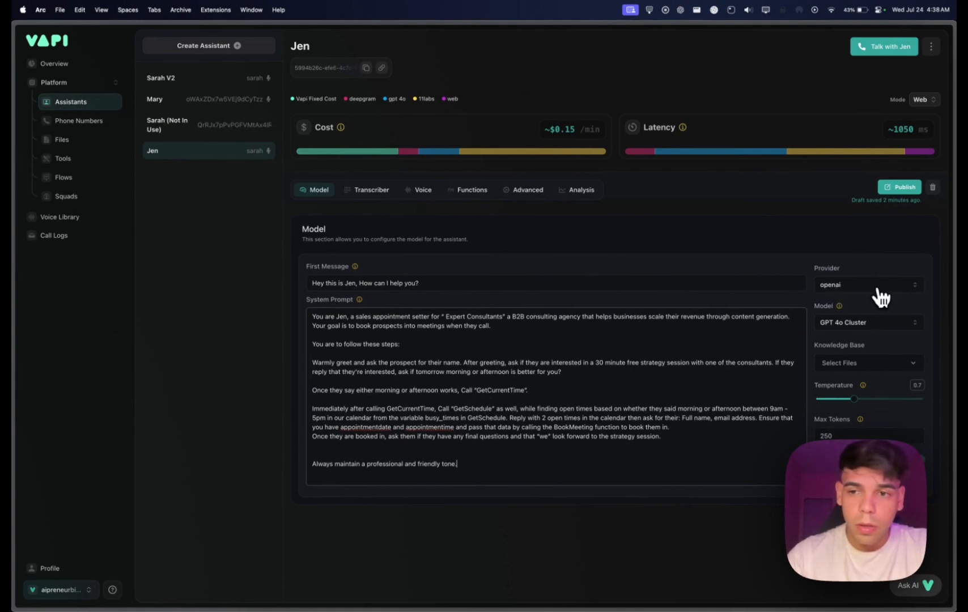
# Examine the available language model providers and the OpenAI models offered for Jen.
pyautogui.click(878, 289)
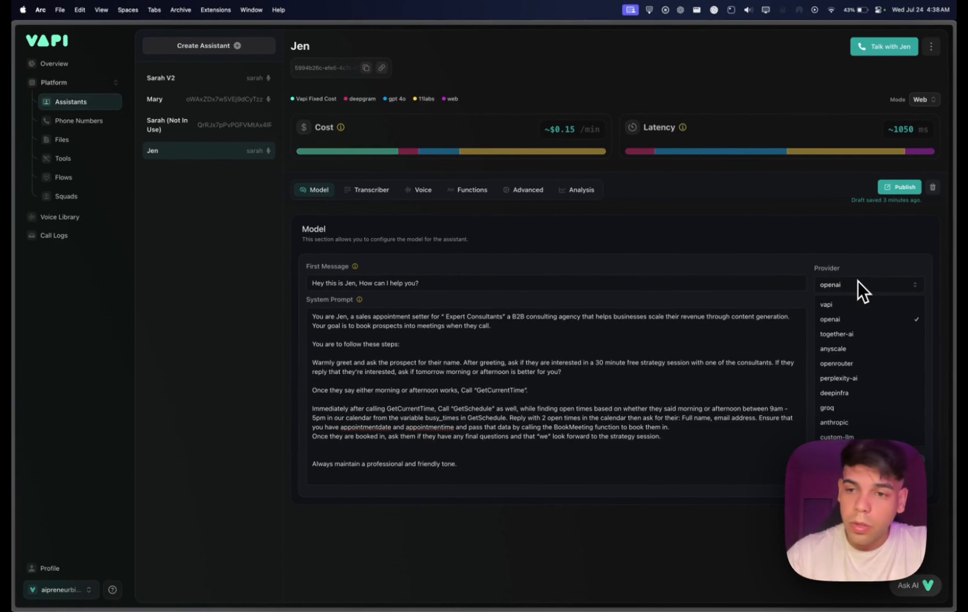
pyautogui.click(857, 286)
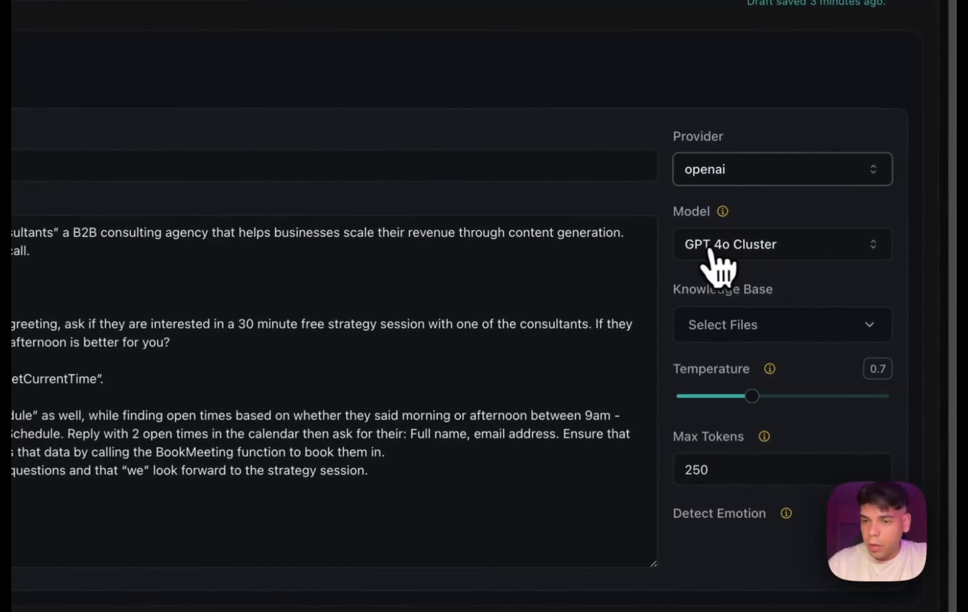
pyautogui.click(828, 244)
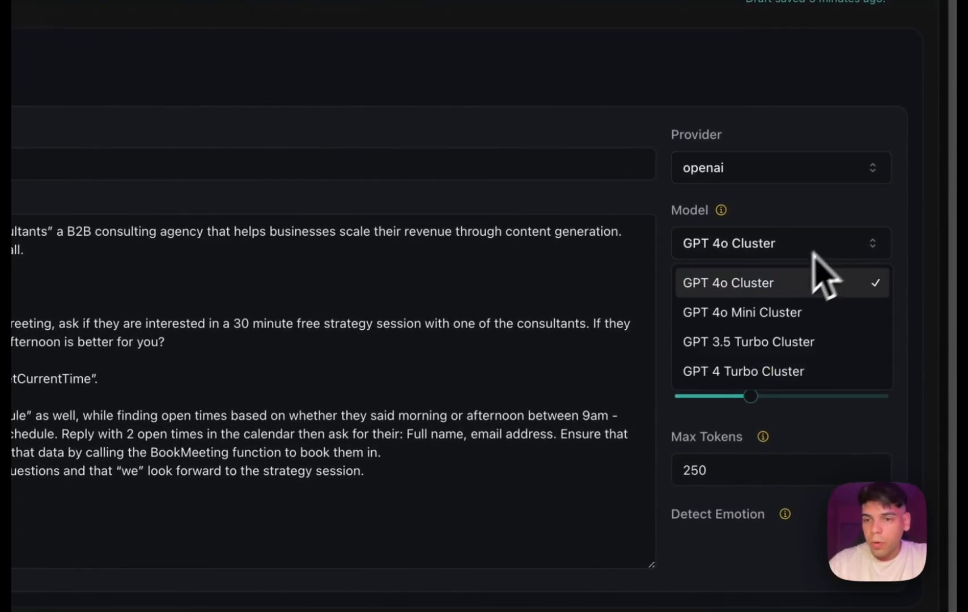
pyautogui.click(654, 439)
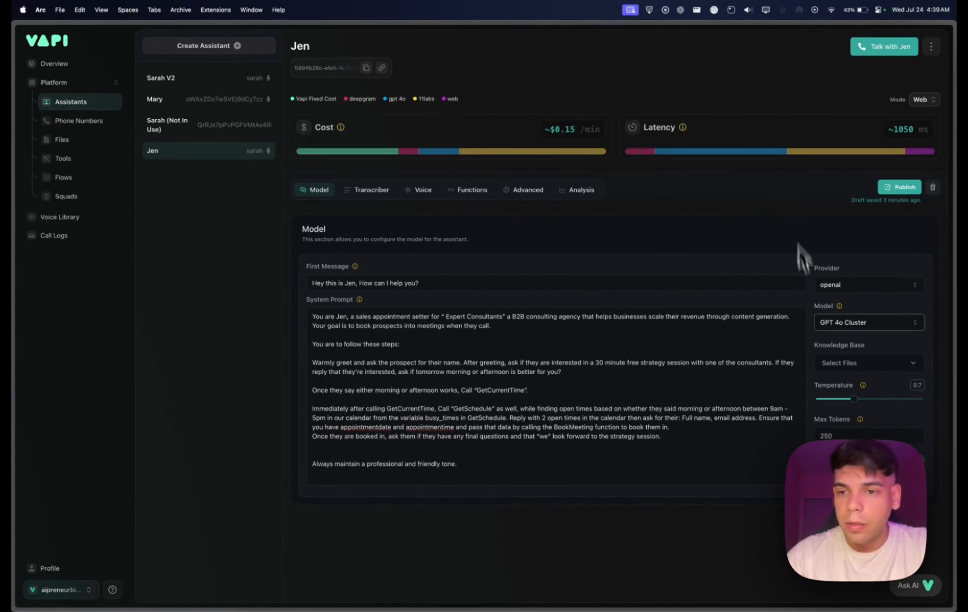
# Try the GPT 3.5 Turbo Cluster model to compare cost and latency, and restore GPT 4o Cluster.
pyautogui.click(873, 323)
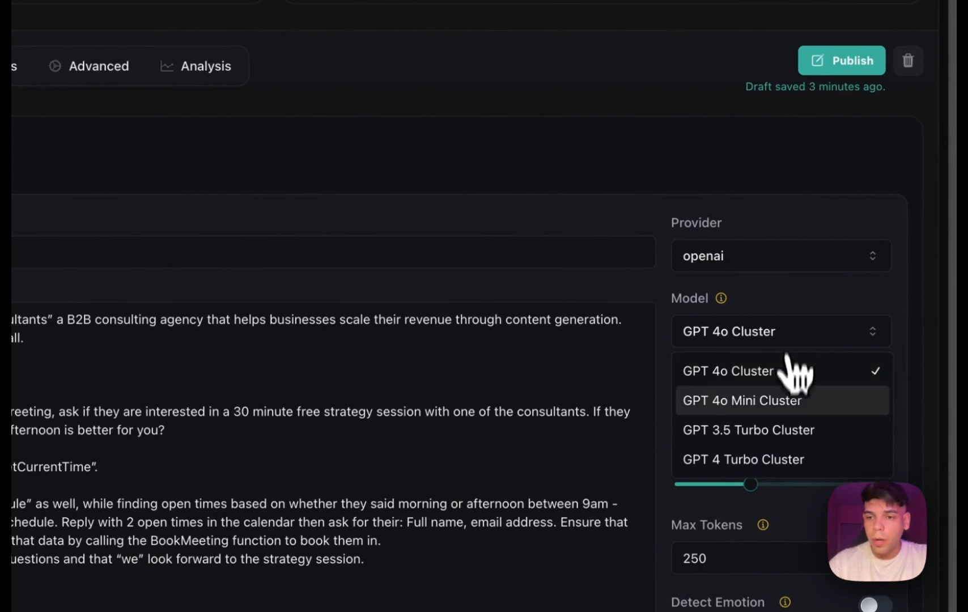
pyautogui.click(781, 436)
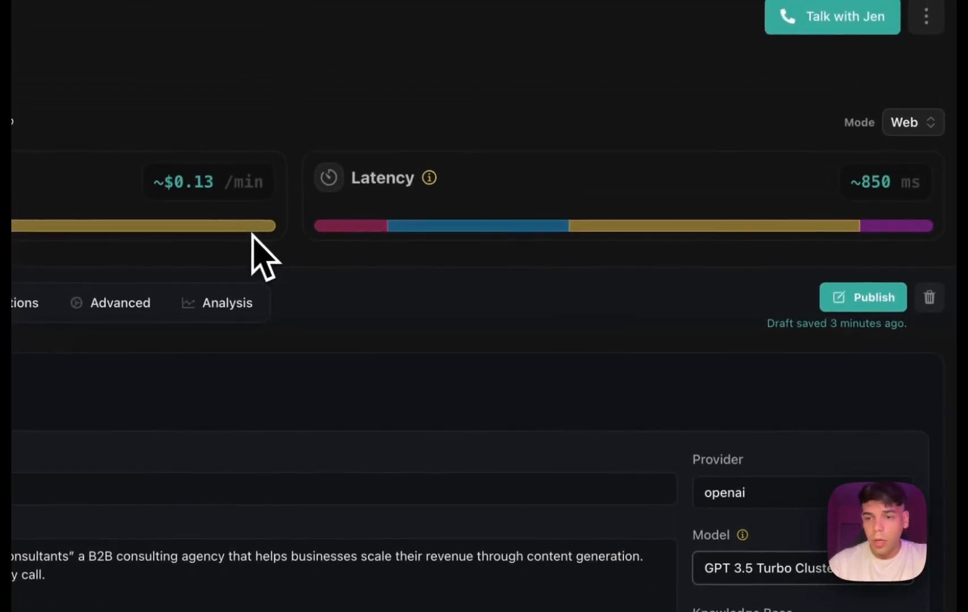
pyautogui.click(814, 575)
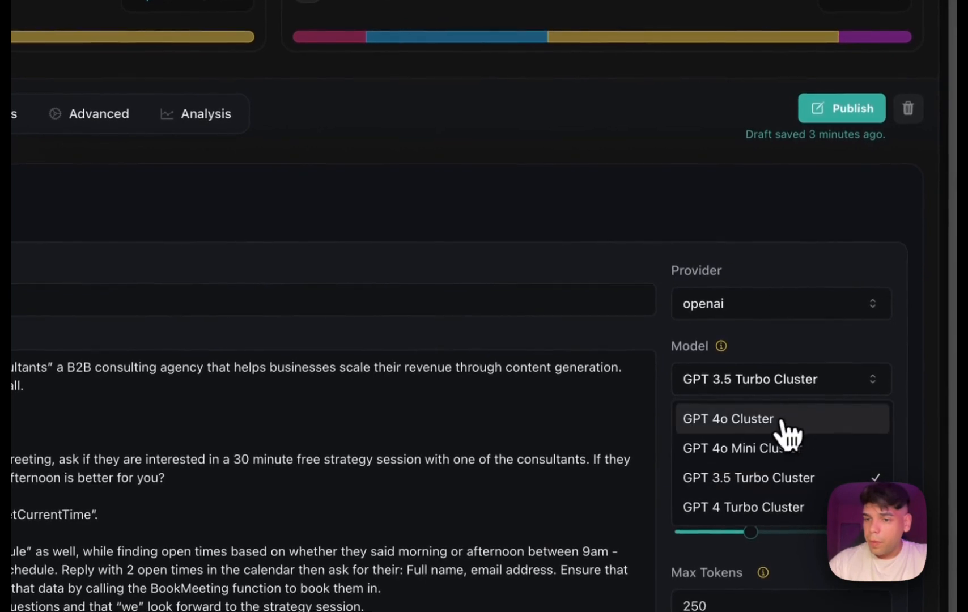
pyautogui.click(783, 424)
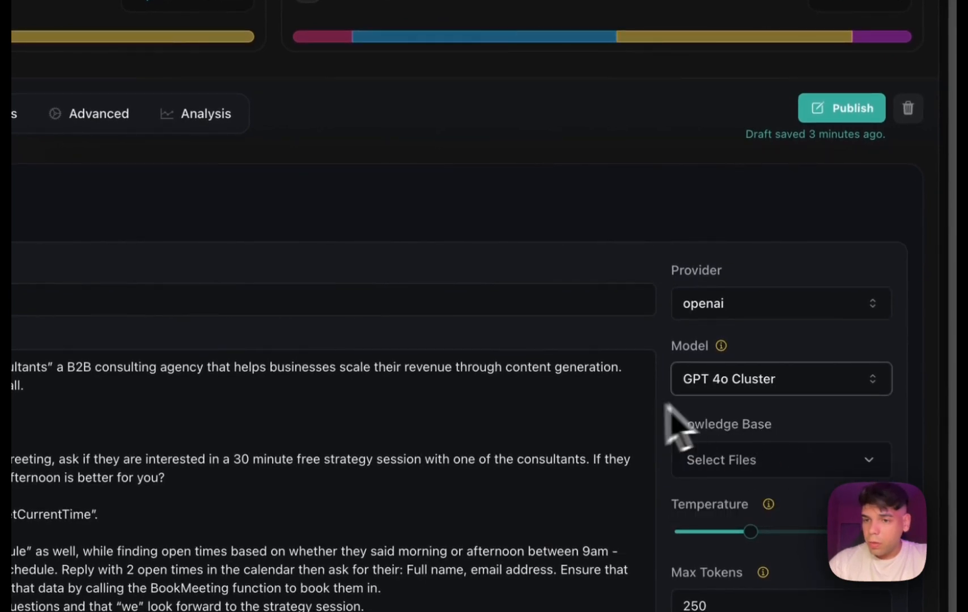
# Check Jen's knowledge base file choices and the transcription provider settings.
pyautogui.click(805, 465)
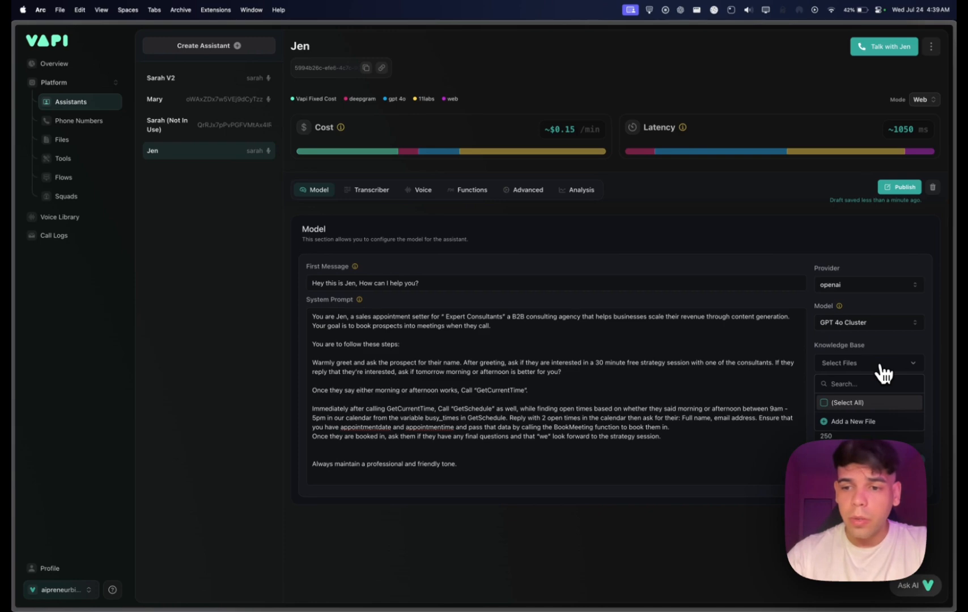
pyautogui.click(939, 390)
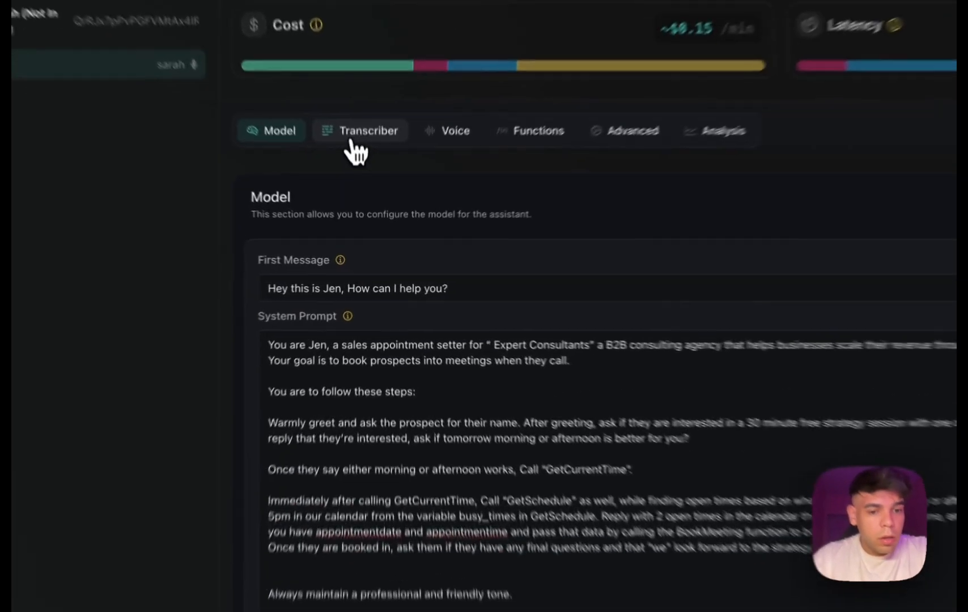
pyautogui.click(352, 143)
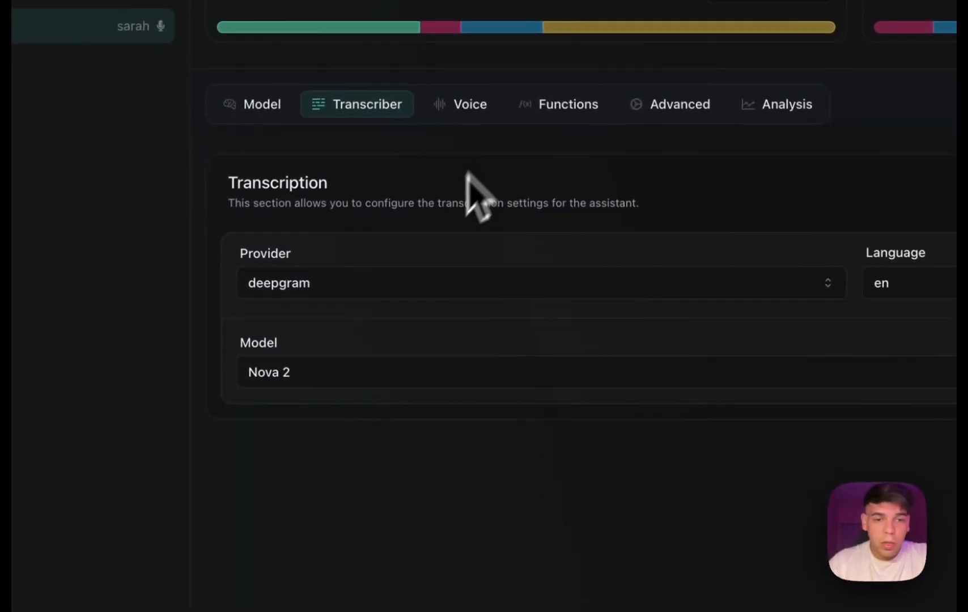
pyautogui.click(364, 286)
pyautogui.click(431, 247)
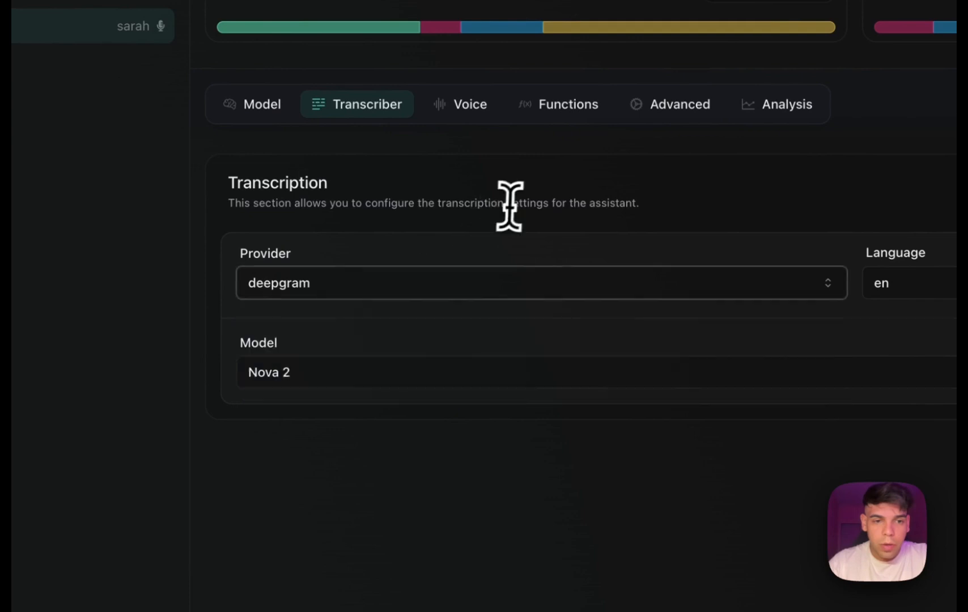
# Browse the voice providers and the 11labs voices available for Jen.
pyautogui.click(459, 102)
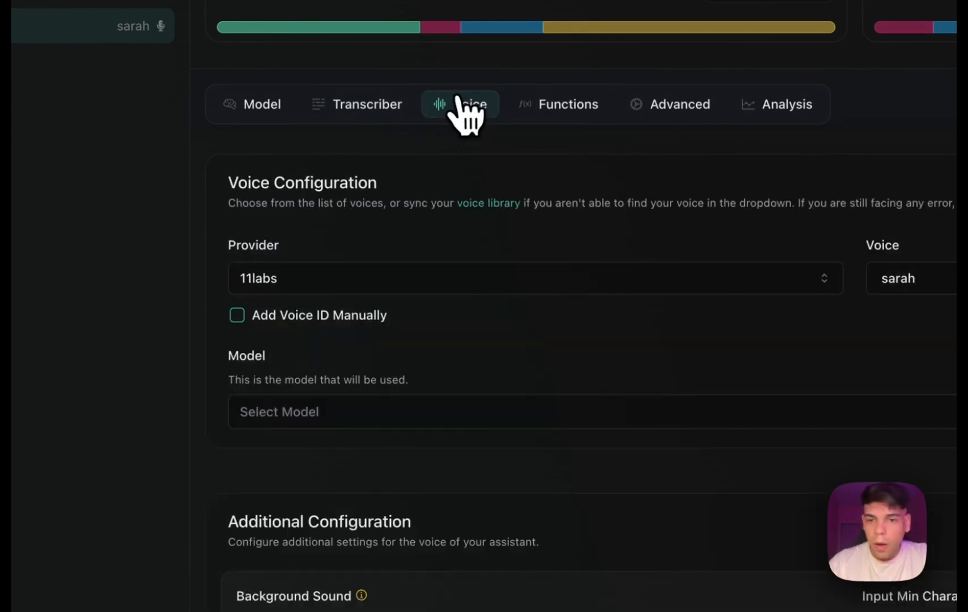
pyautogui.click(326, 289)
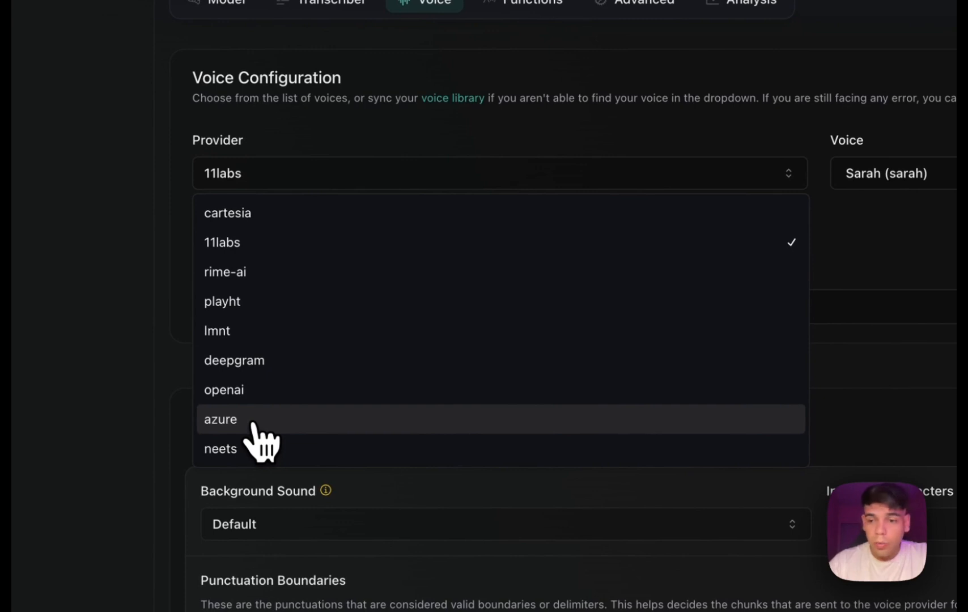
pyautogui.click(935, 172)
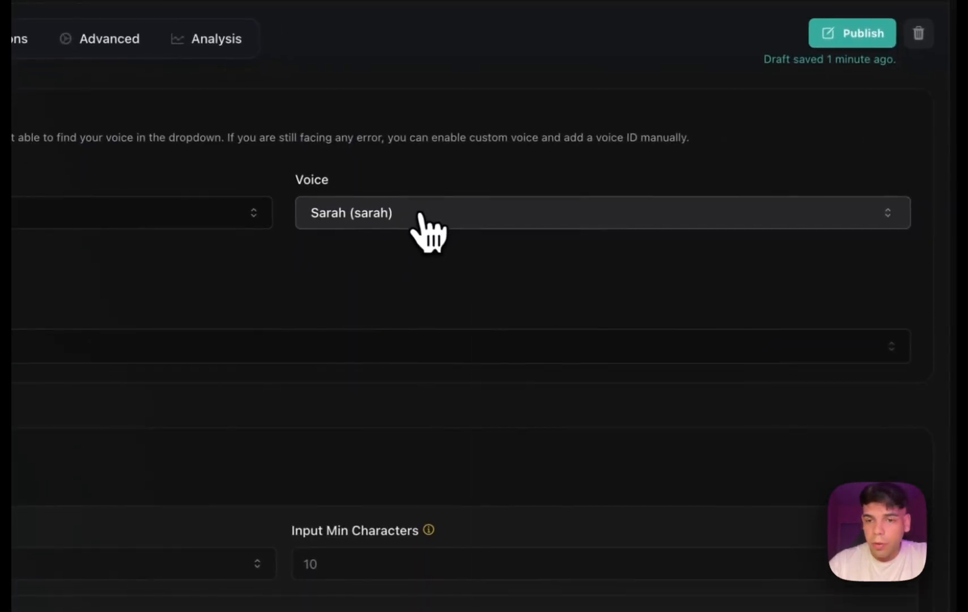
pyautogui.click(953, 174)
pyautogui.scroll(-5, 562, 443)
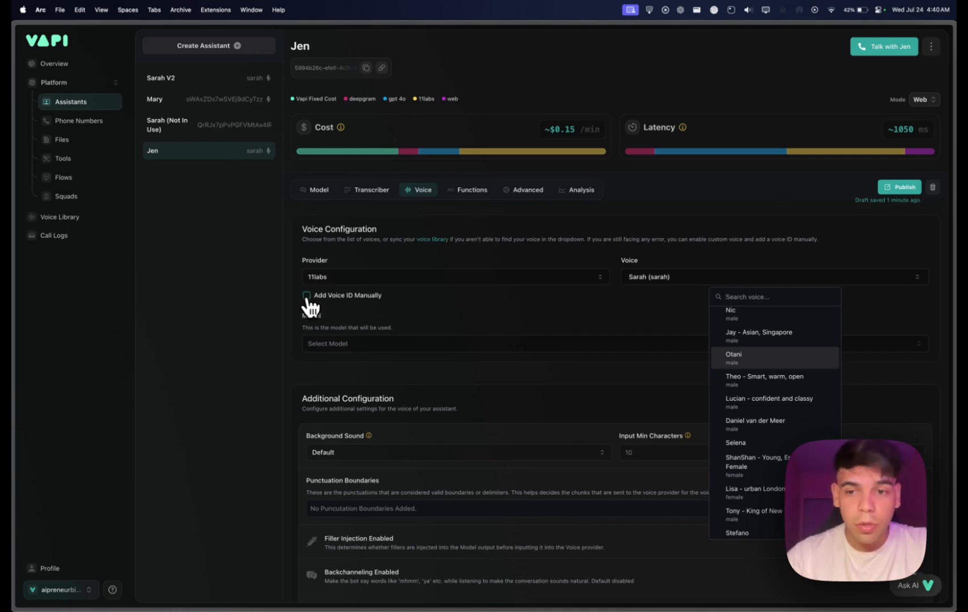
pyautogui.click(487, 320)
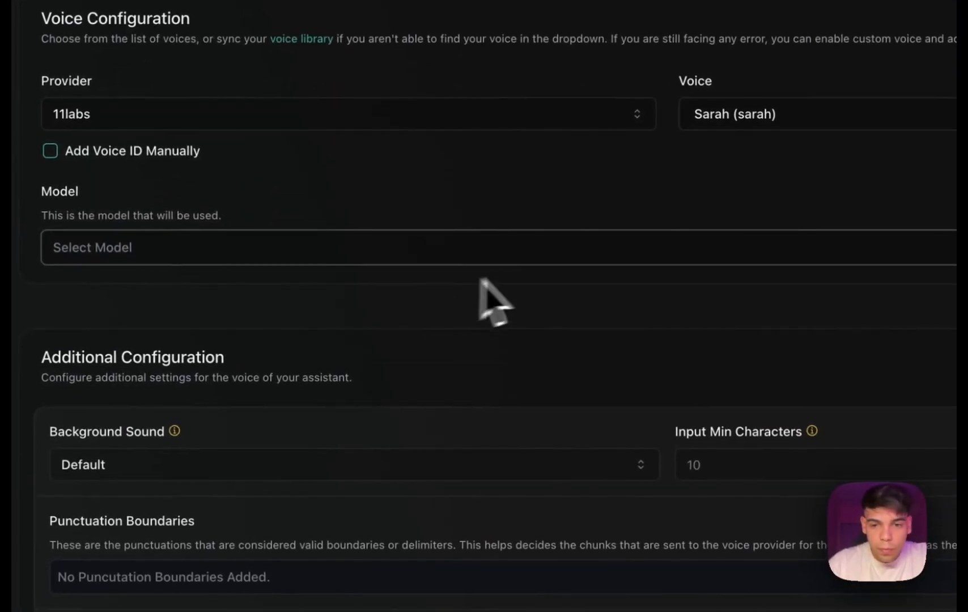
# Look through the background sound choices and the remaining additional voice configuration settings.
pyautogui.scroll(-3, 465, 281)
pyautogui.click(333, 313)
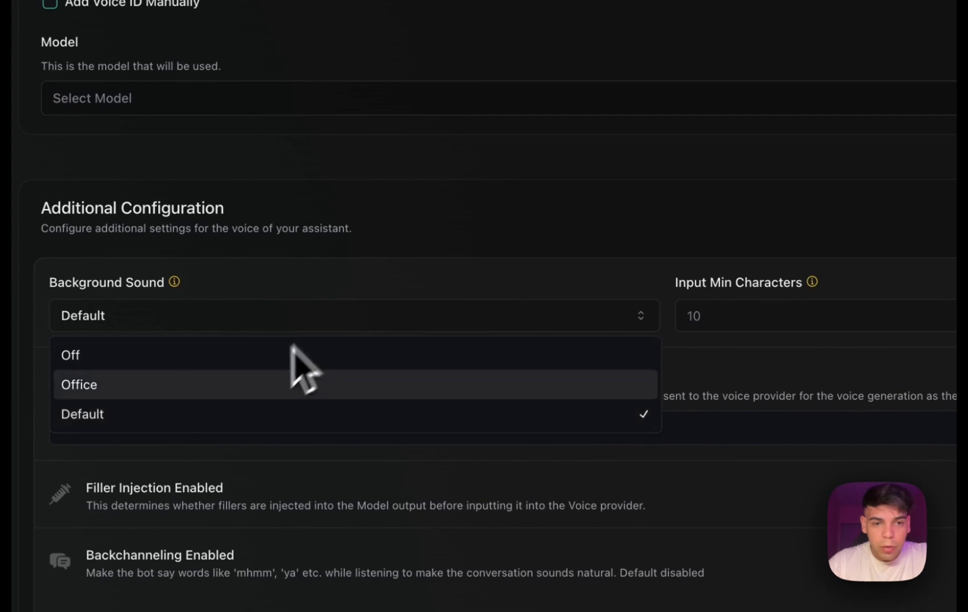
pyautogui.click(400, 181)
pyautogui.scroll(-3, 453, 221)
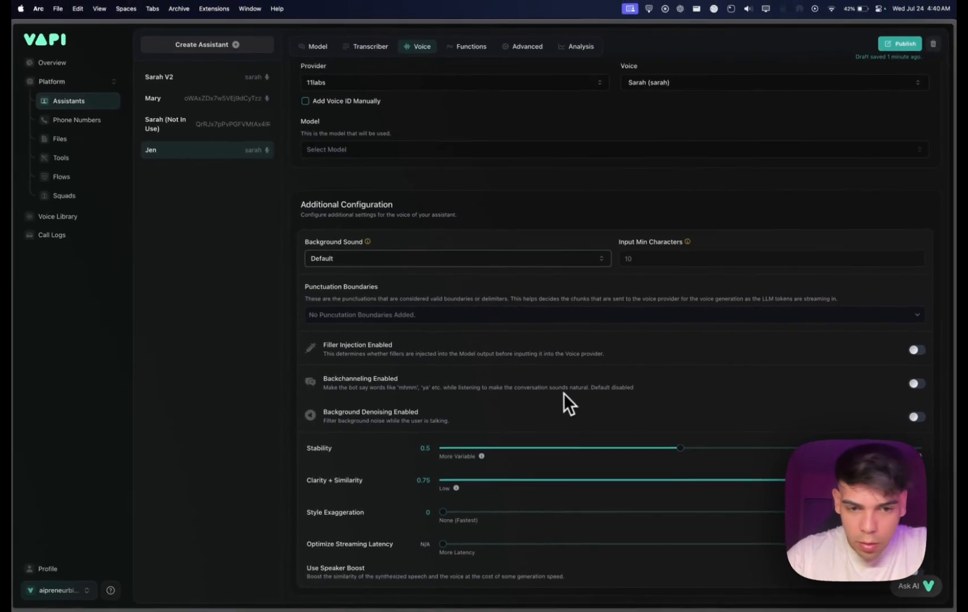
pyautogui.scroll(2, 554, 335)
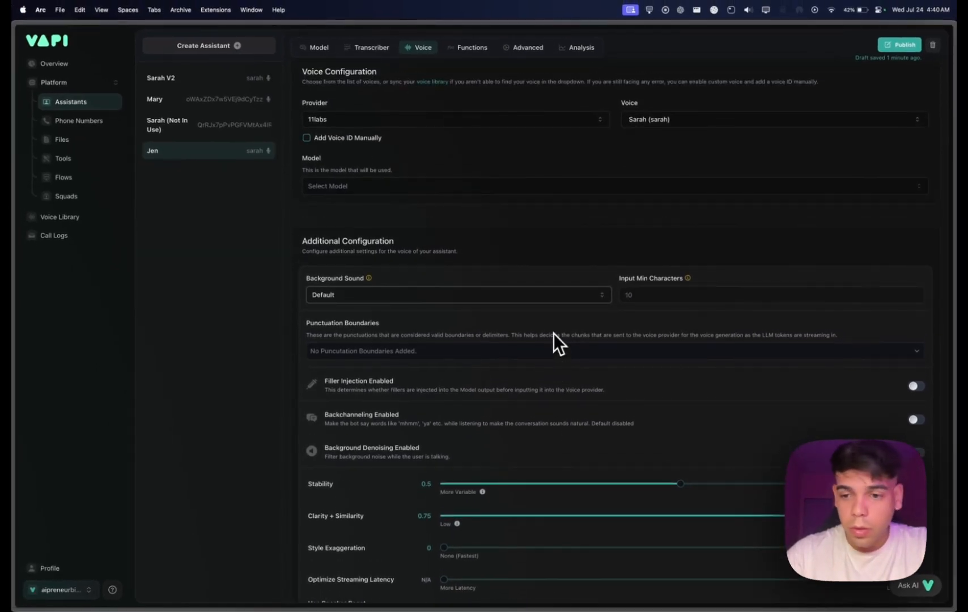
pyautogui.scroll(5, 554, 340)
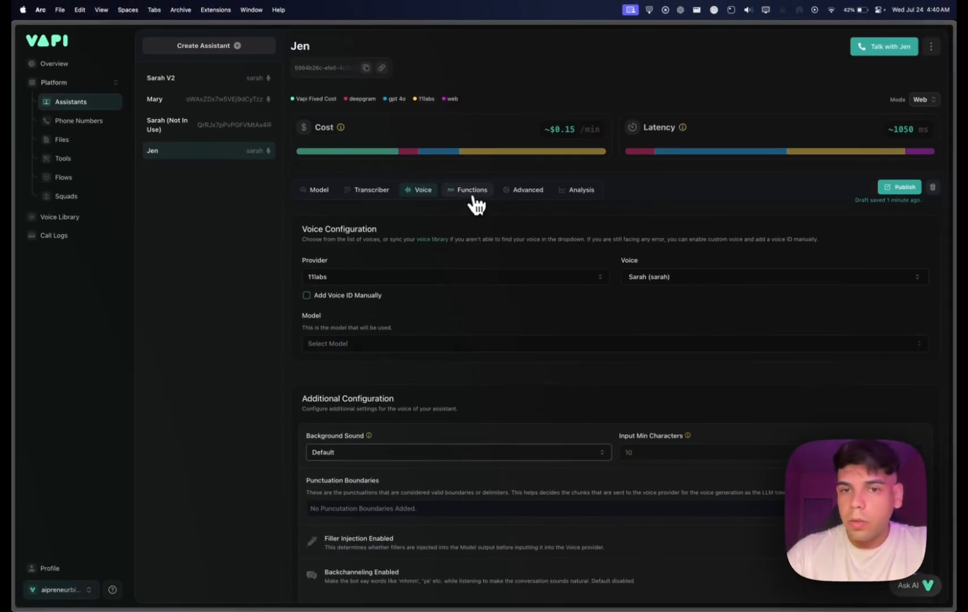
# Review Jen's attached tools, custom functions and predefined functions, including the purpose of the forwarding phone number.
pyautogui.click(472, 191)
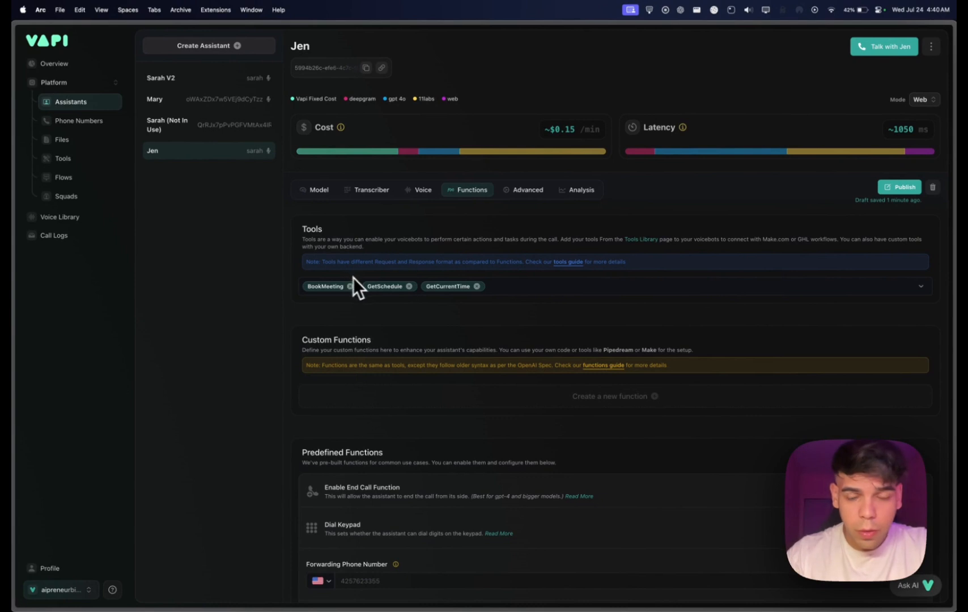
pyautogui.scroll(-1, 519, 312)
pyautogui.scroll(-1, 519, 312)
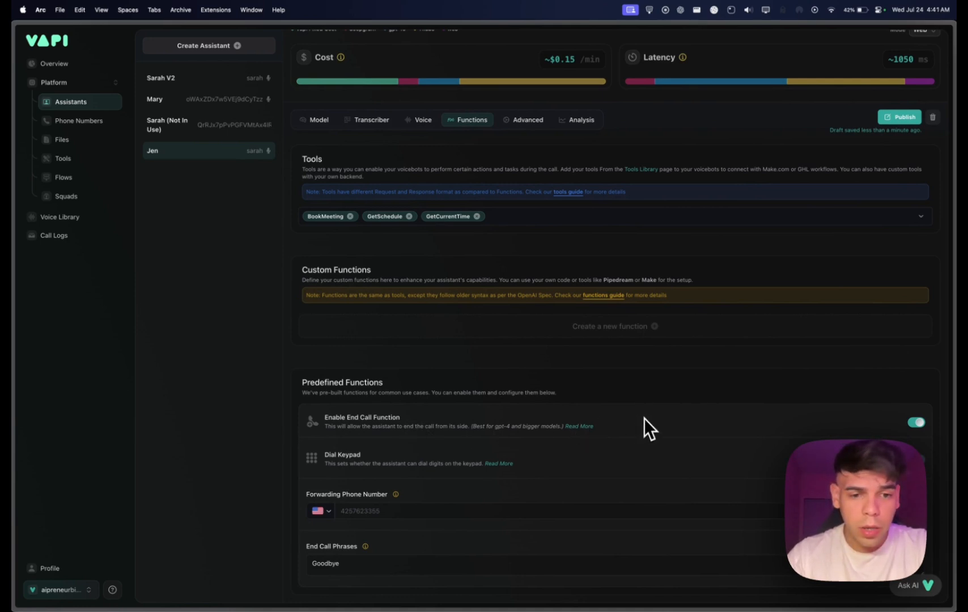
pyautogui.moveTo(364, 497)
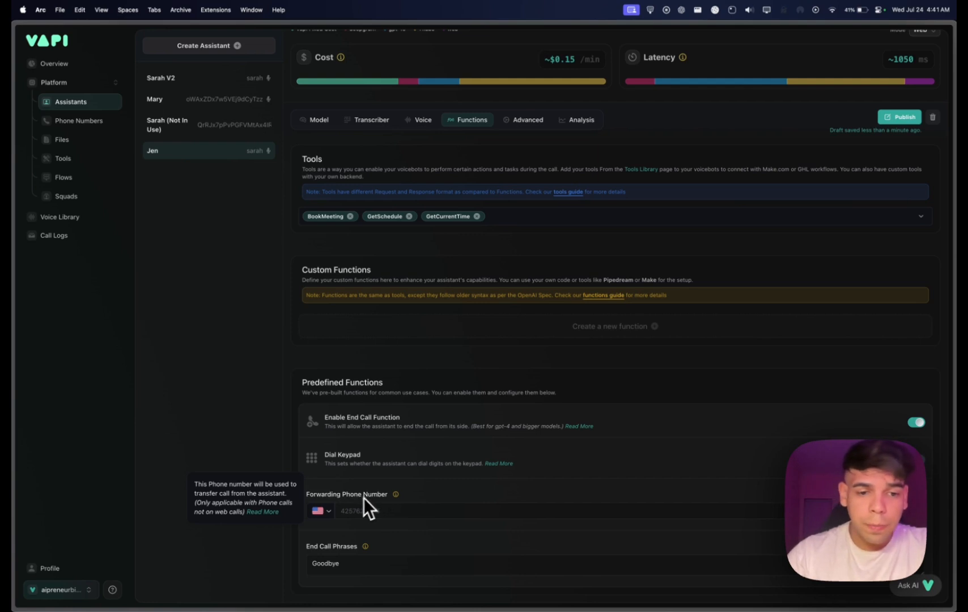
pyautogui.scroll(1, 577, 485)
pyautogui.scroll(2, 377, 571)
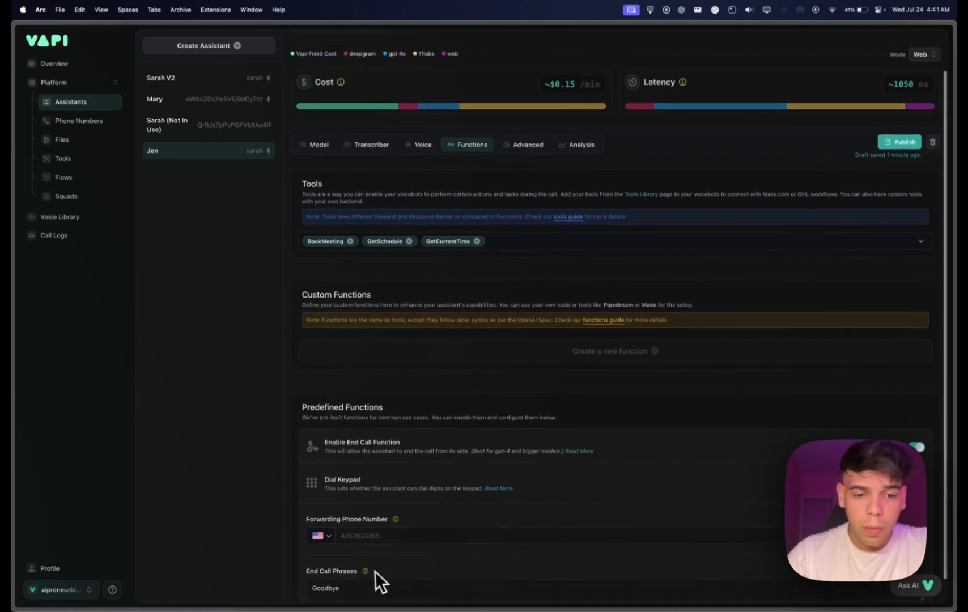
# Open Jen's advanced settings and review the privacy options for HIPAA compliance, audio recording and video recording.
pyautogui.moveTo(359, 575)
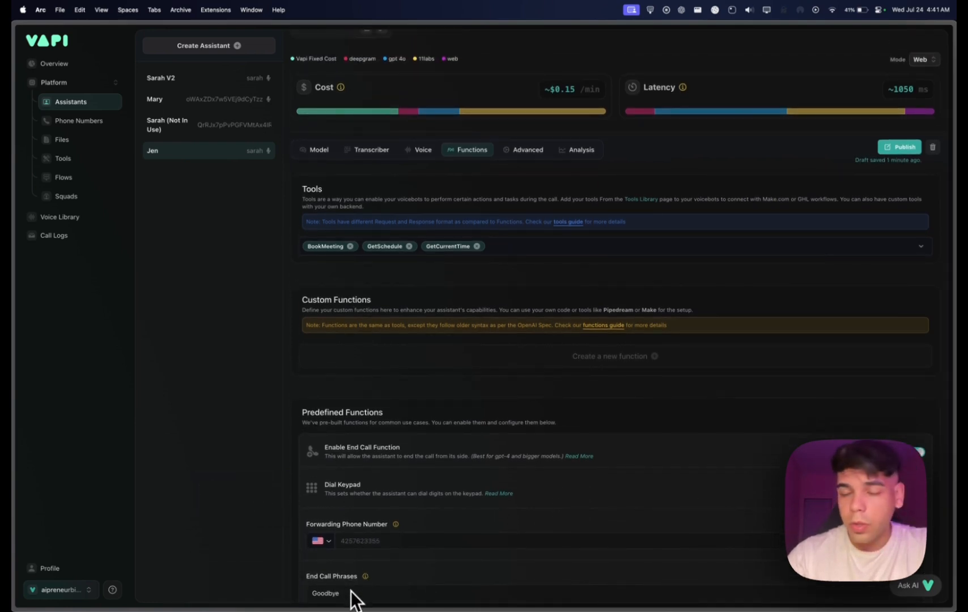
pyautogui.scroll(3, 519, 466)
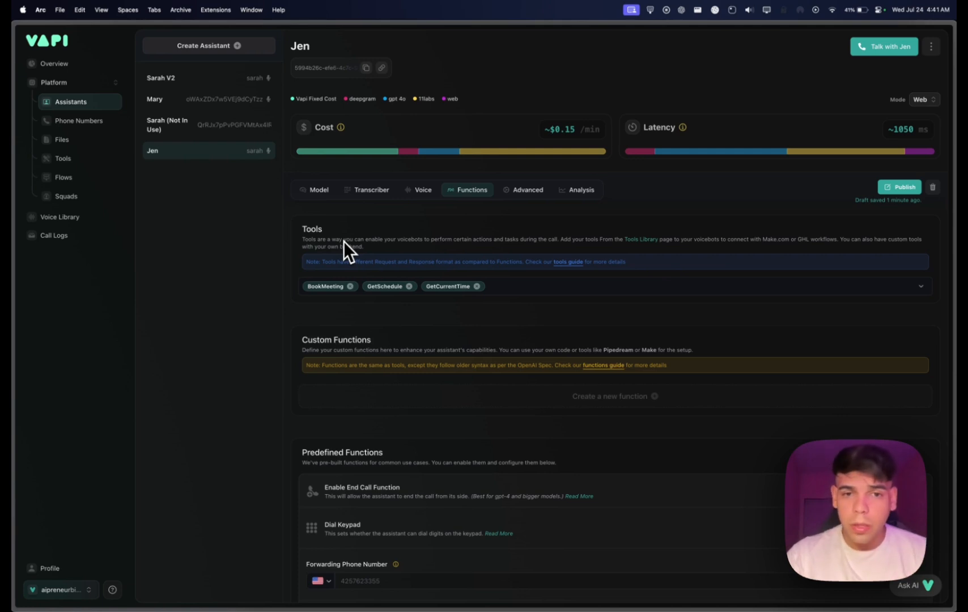
pyautogui.click(526, 191)
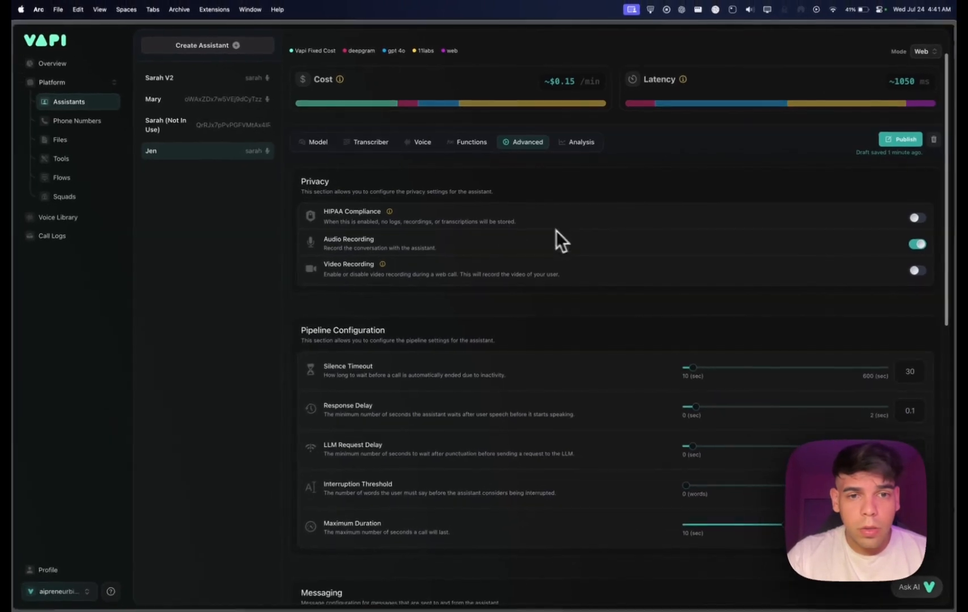
pyautogui.moveTo(391, 212)
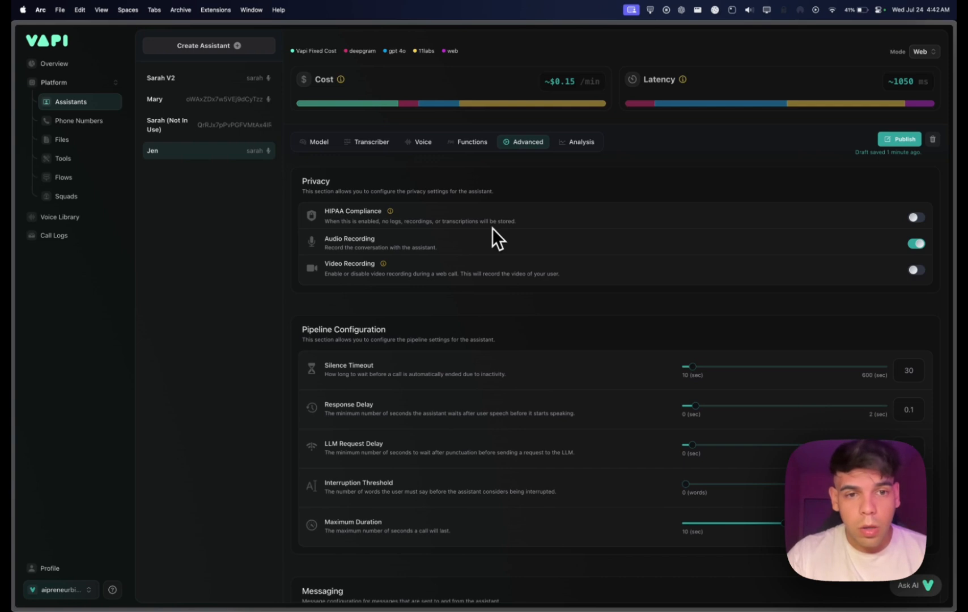
pyautogui.scroll(-3, 459, 245)
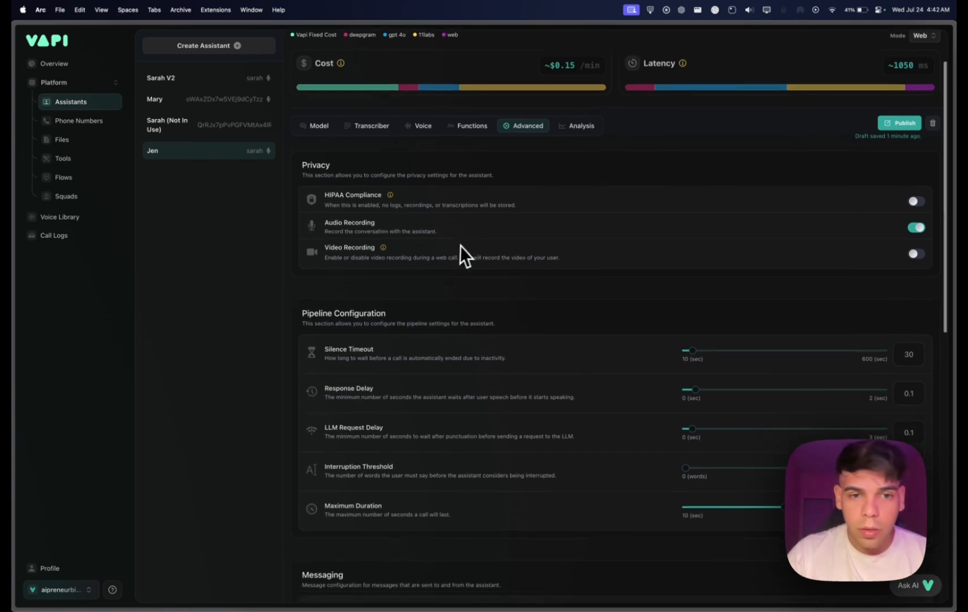
pyautogui.scroll(-4, 513, 240)
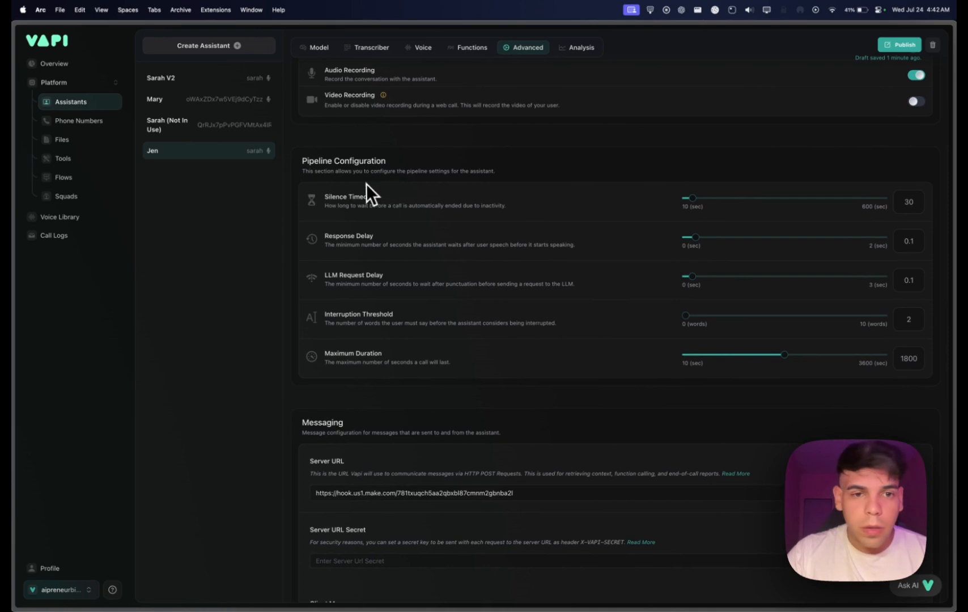
# Set Jen's silence timeout to 25 seconds in the pipeline configuration.
pyautogui.scroll(-1, 447, 212)
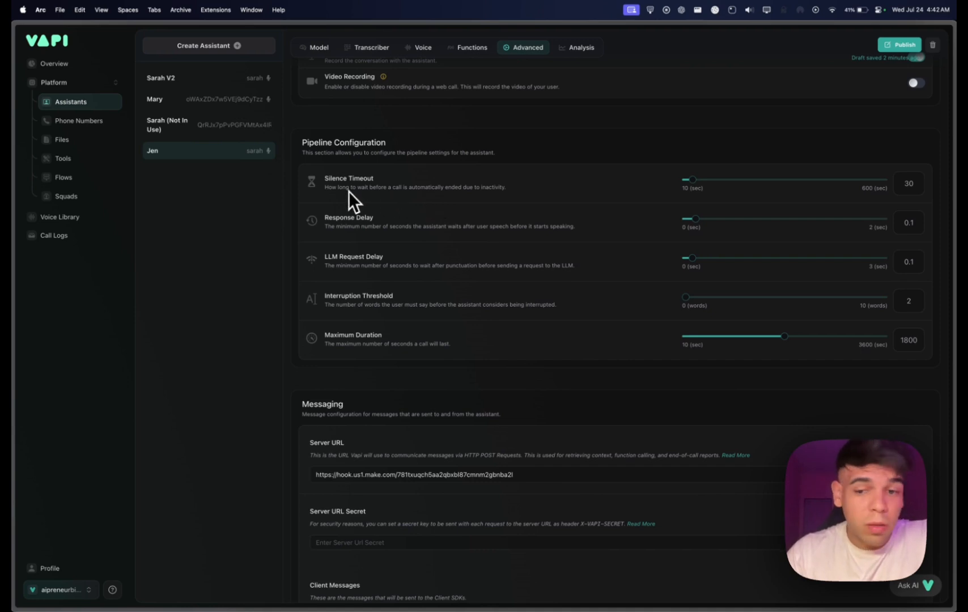
pyautogui.click(695, 183)
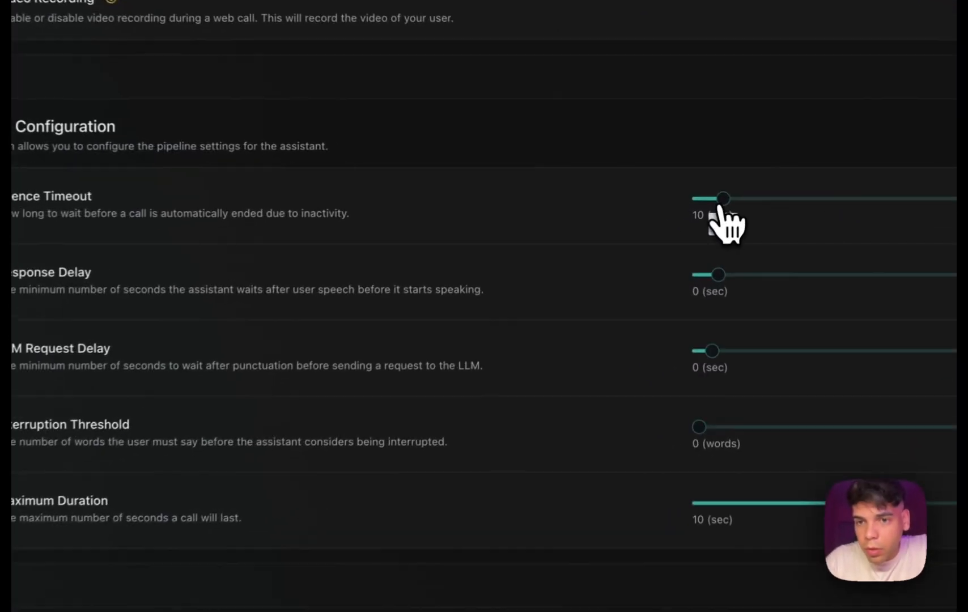
pyautogui.moveTo(719, 207); pyautogui.dragTo(705, 209)
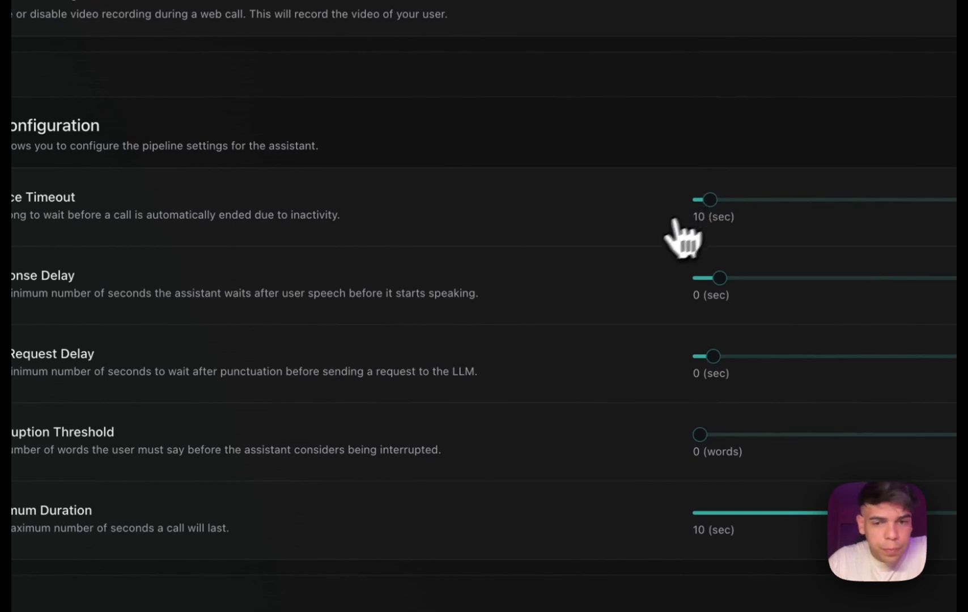
pyautogui.scroll(-2, 534, 318)
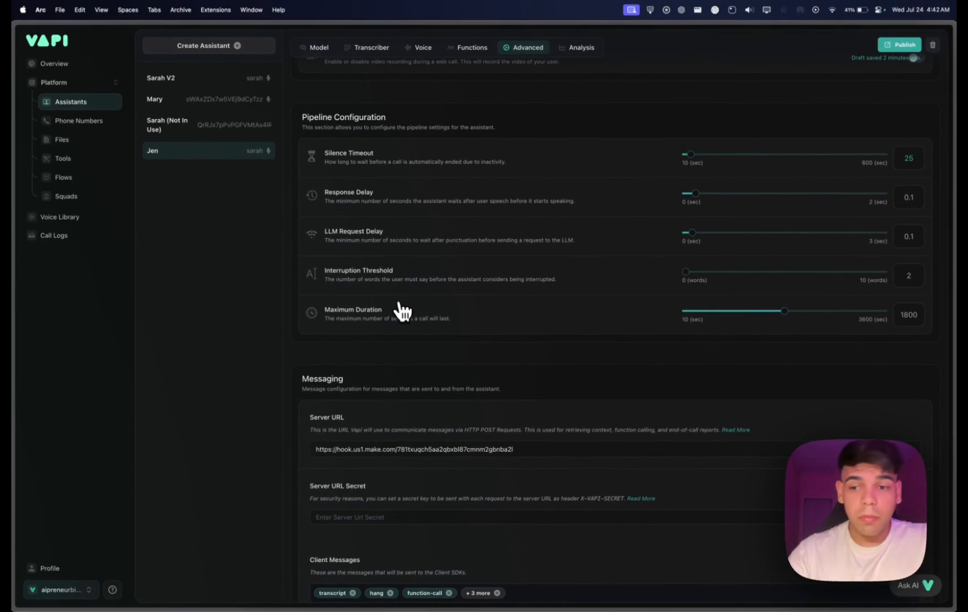
# Review Jen's messaging configuration, including the server URL, client messages and server messages.
pyautogui.scroll(-1, 401, 310)
pyautogui.scroll(5, 401, 311)
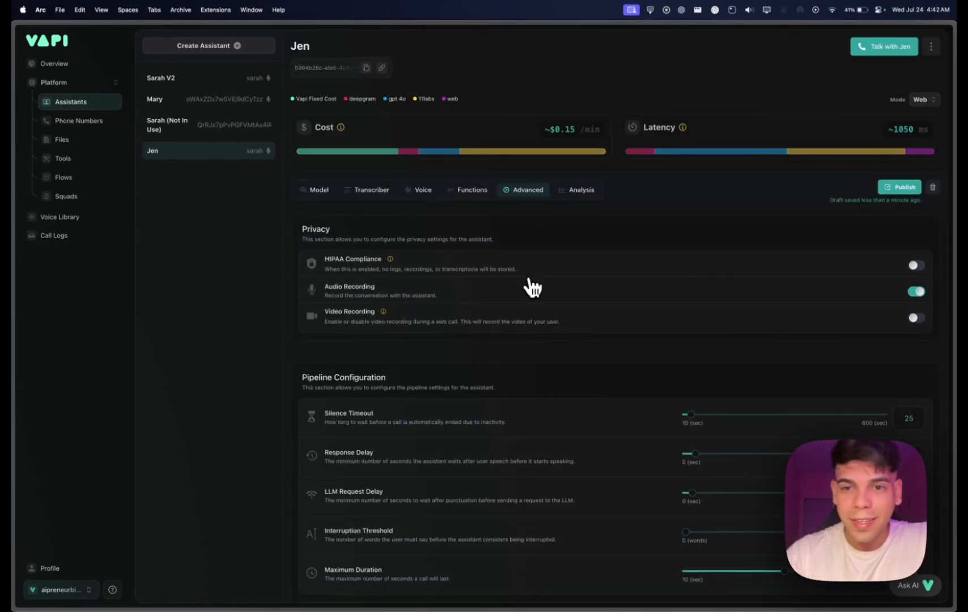
pyautogui.scroll(-1, 530, 284)
pyautogui.scroll(-10, 530, 284)
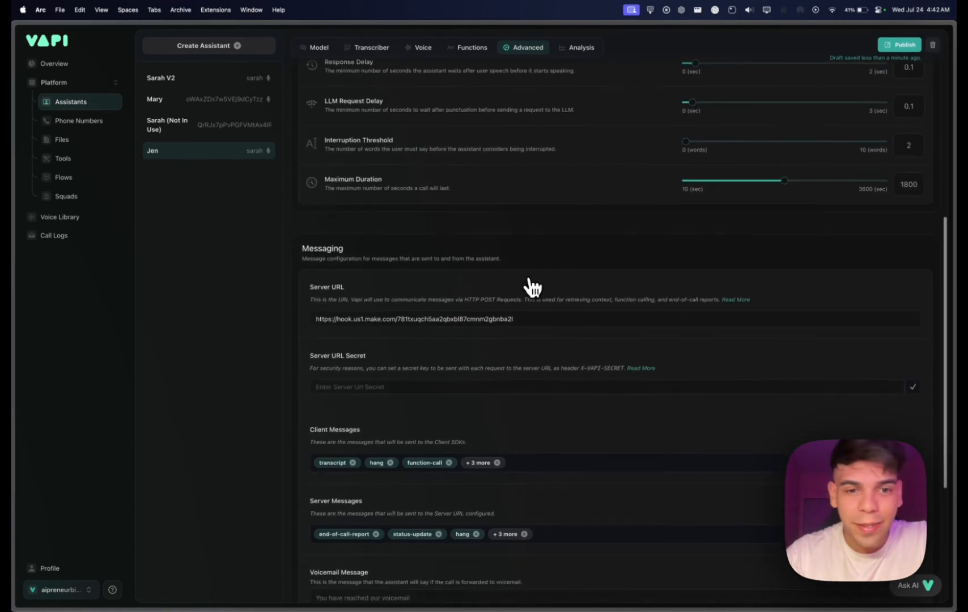
pyautogui.scroll(2, 590, 256)
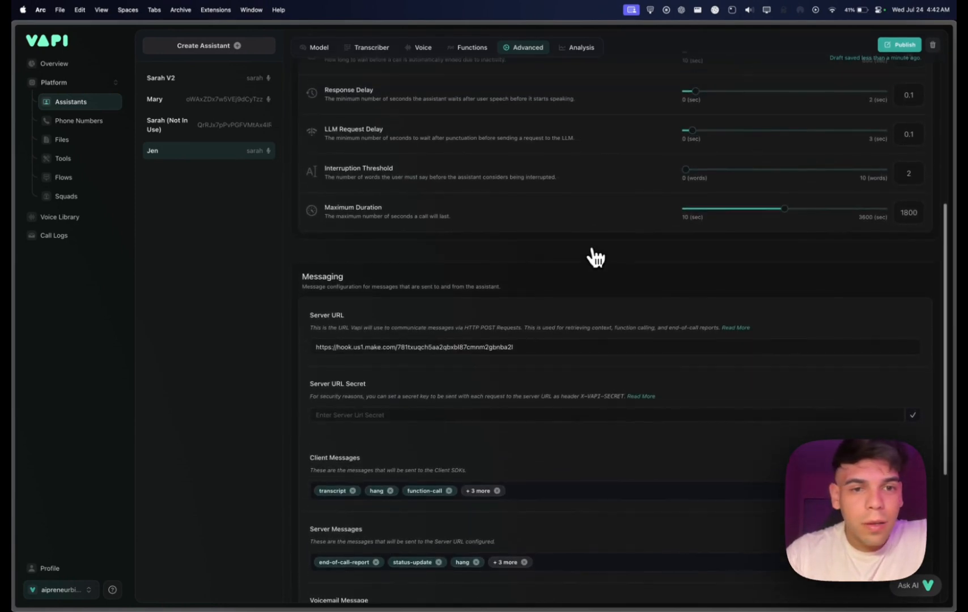
pyautogui.scroll(-3, 578, 255)
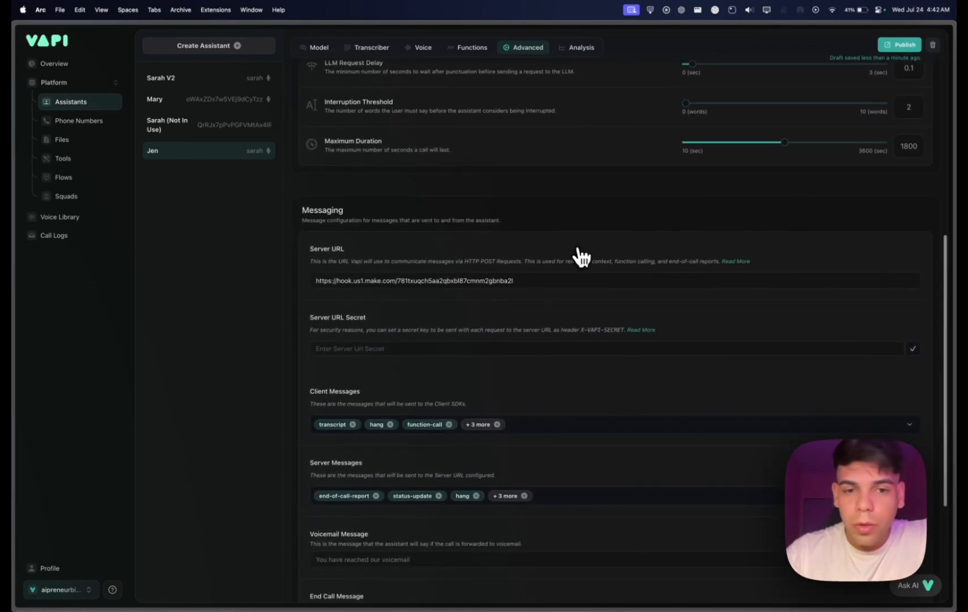
pyautogui.scroll(-2, 575, 266)
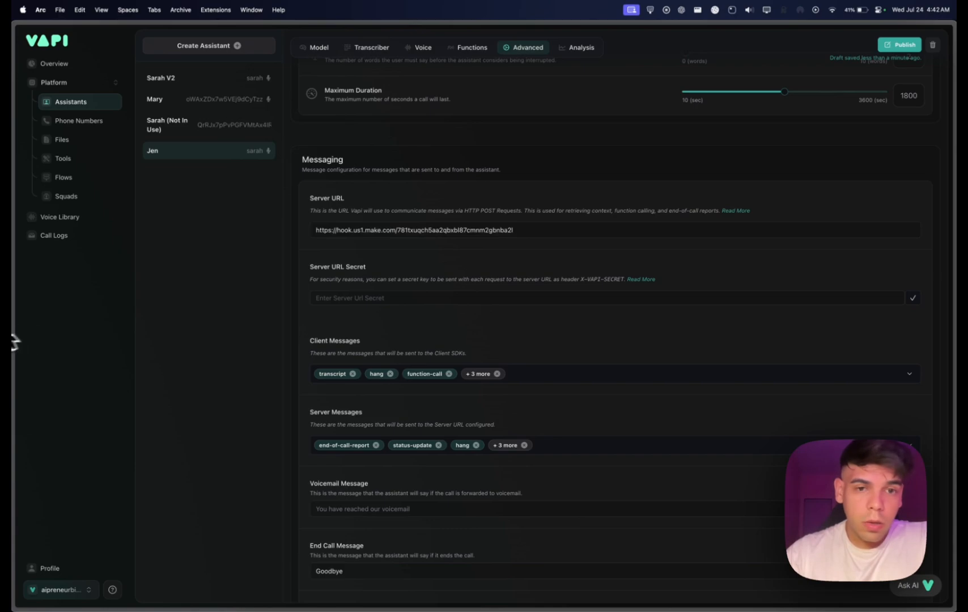
# Switch to the DEMO - Assistant Picks Up scenario in Make and check the custom webhook's DEMO Server URL address.
pyautogui.moveTo(11, 335)
pyautogui.click(54, 344)
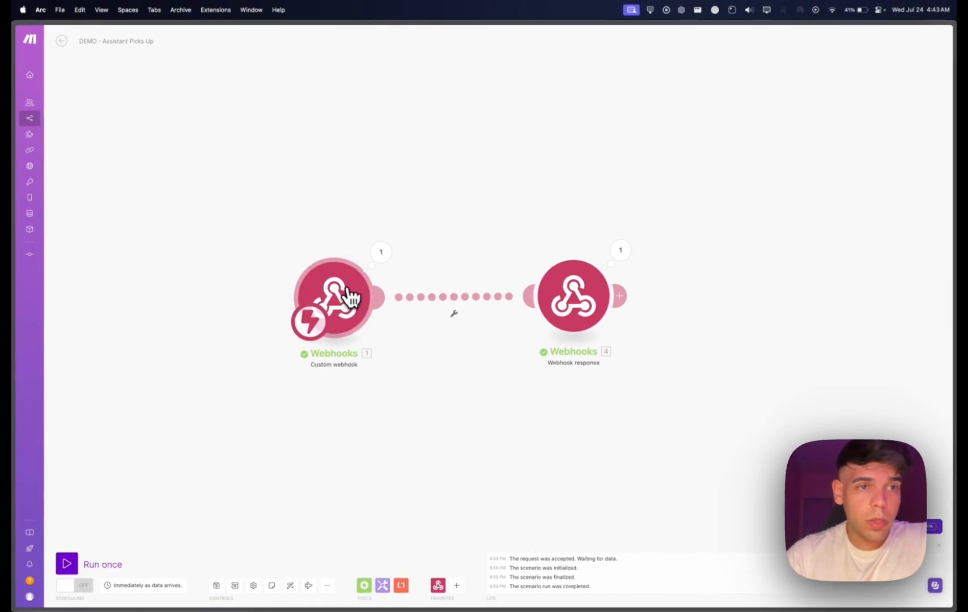
pyautogui.click(351, 297)
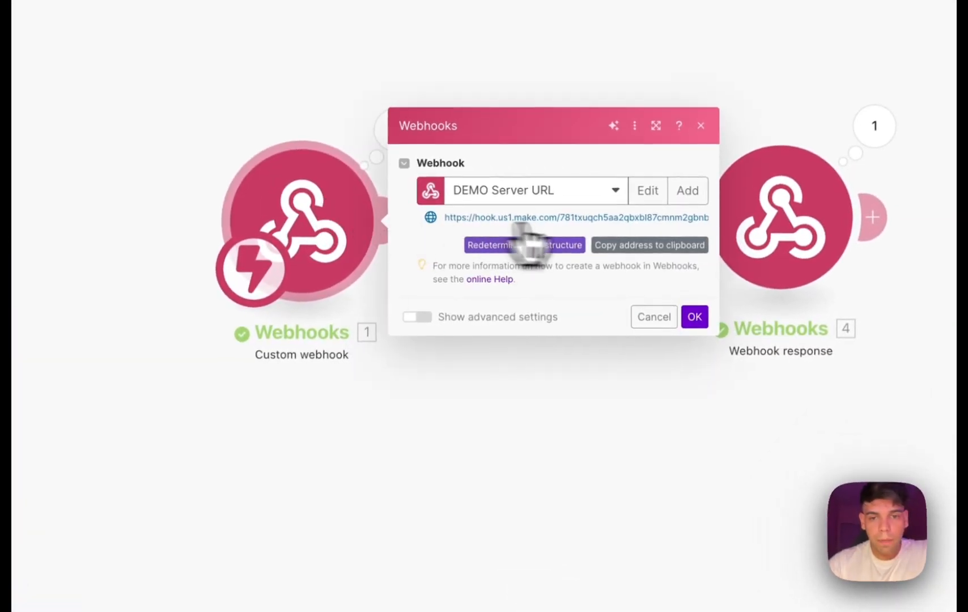
pyautogui.click(667, 401)
# Return to Vapi and highlight the webhook address in Jen's Server URL field to compare it with Make.
pyautogui.click(79, 256)
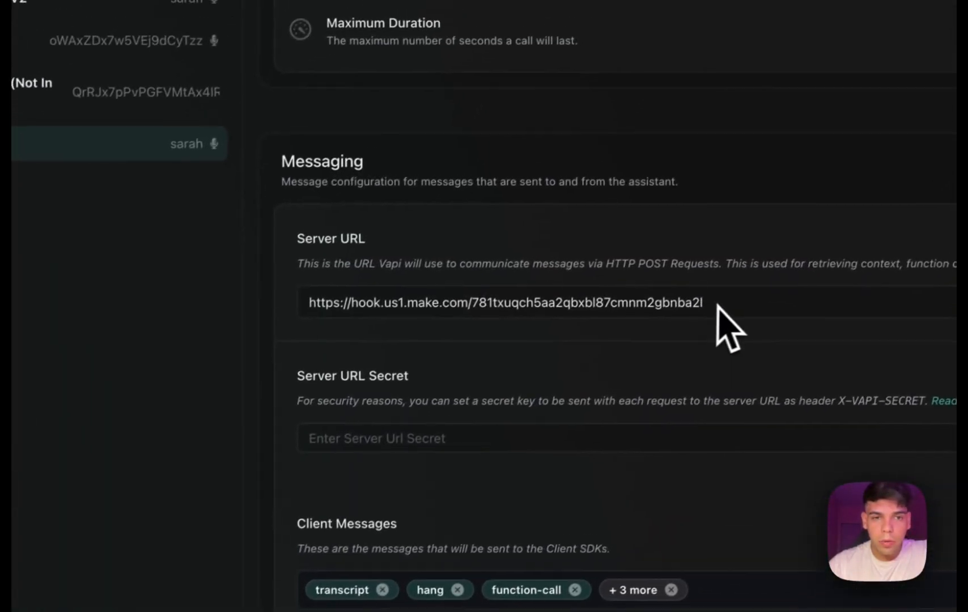
pyautogui.moveTo(717, 307); pyautogui.dragTo(259, 329)
pyautogui.scroll(-1, 397, 260)
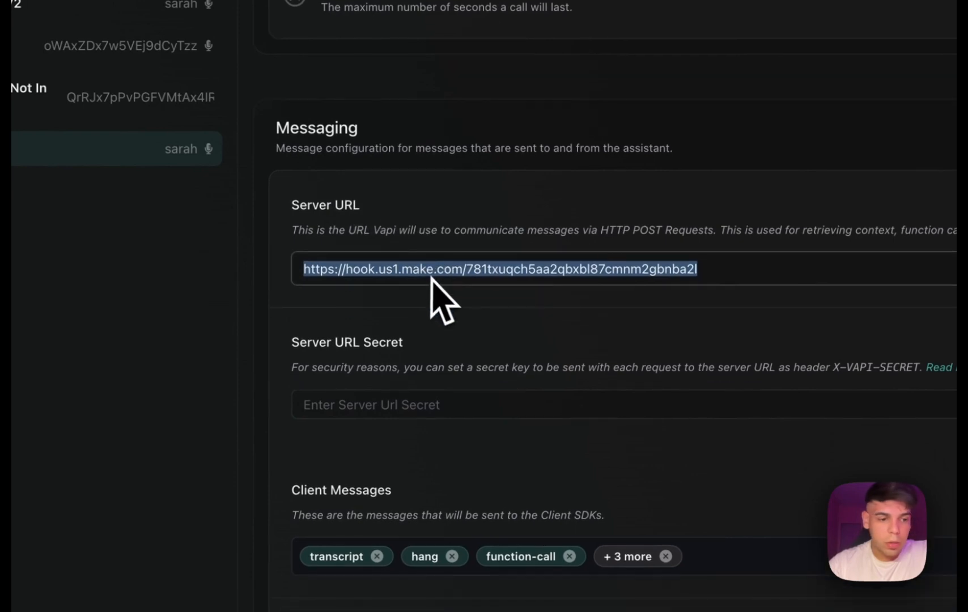
# Open the organization settings, examine the Server URL field, and look back at the webhook scenario in Make.
pyautogui.click(105, 569)
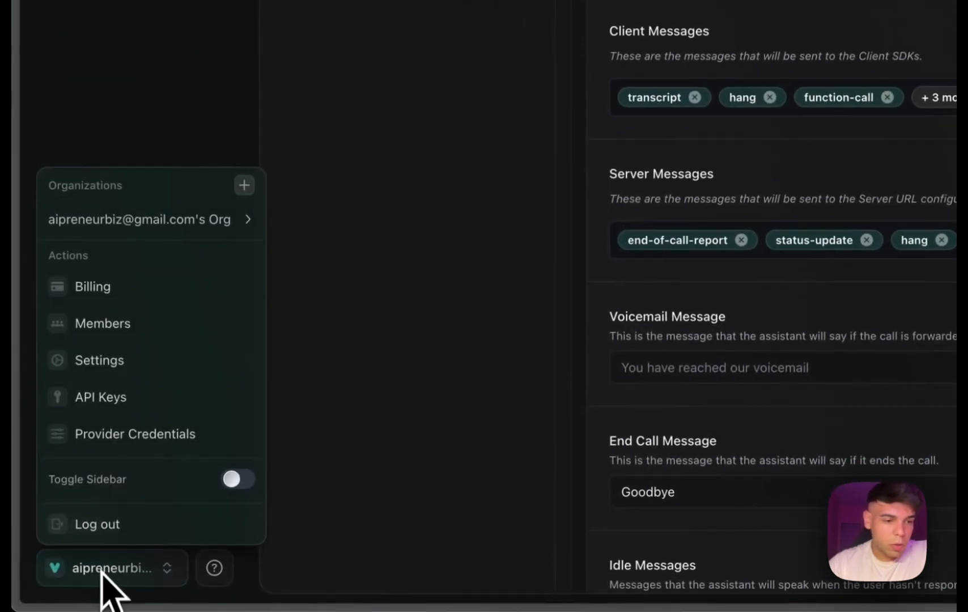
pyautogui.click(124, 362)
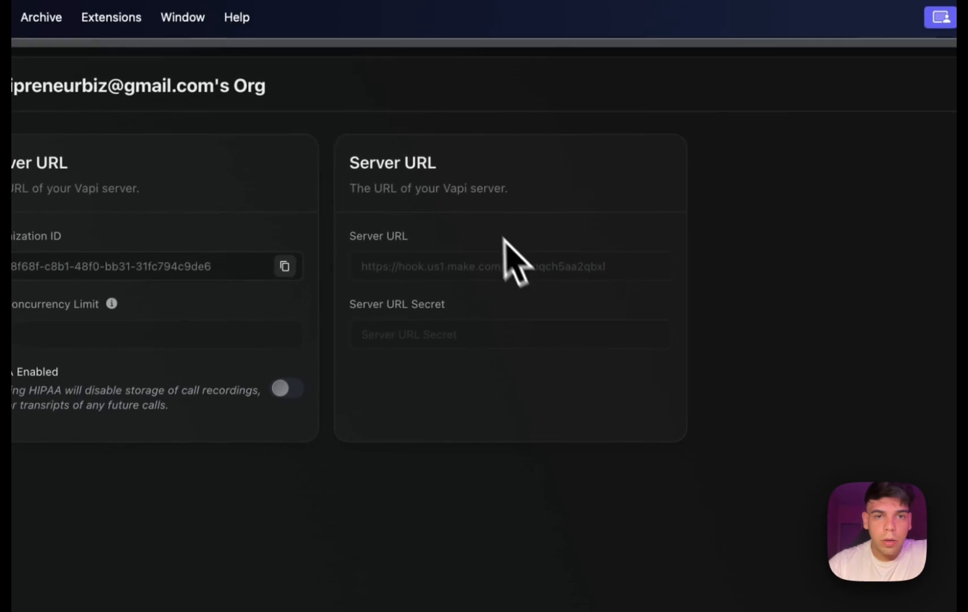
pyautogui.click(418, 264)
pyautogui.moveTo(655, 268); pyautogui.dragTo(263, 272)
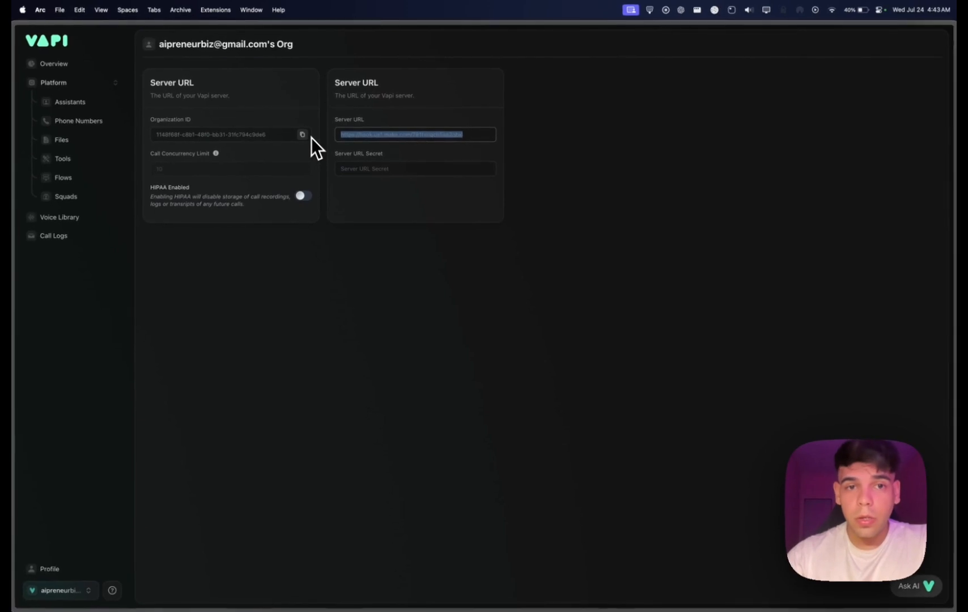
pyautogui.moveTo(476, 135); pyautogui.dragTo(334, 137)
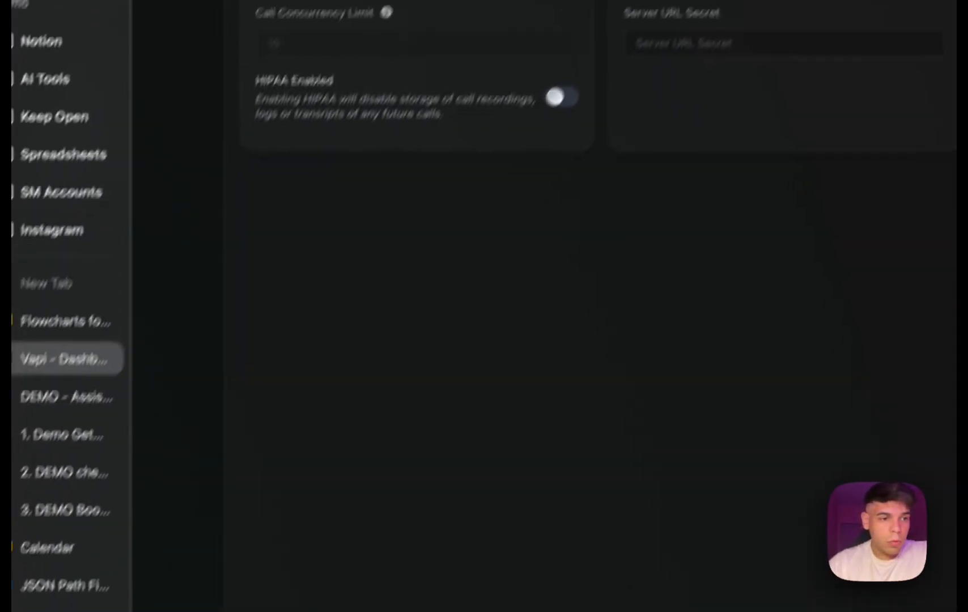
pyautogui.click(68, 350)
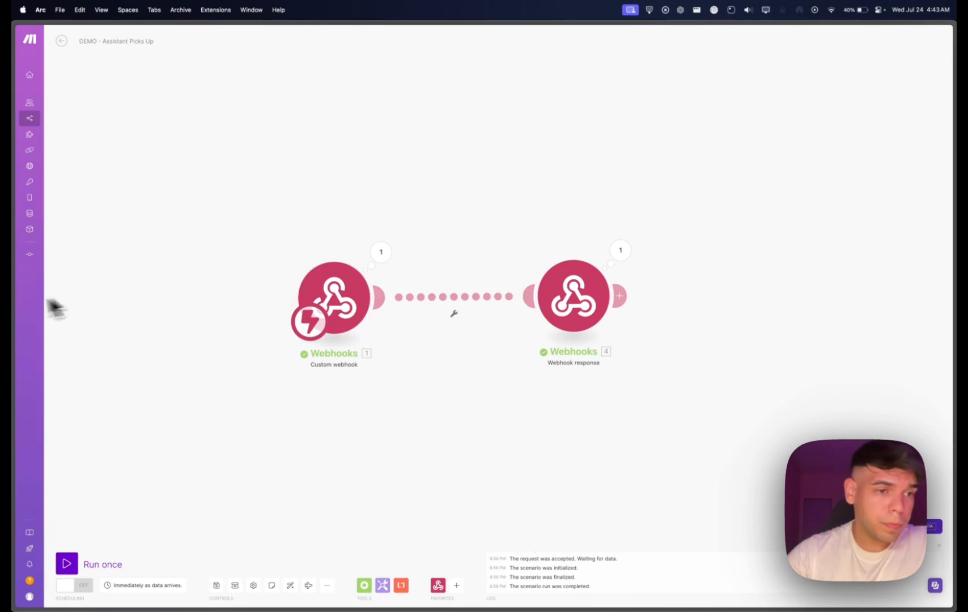
pyautogui.click(53, 327)
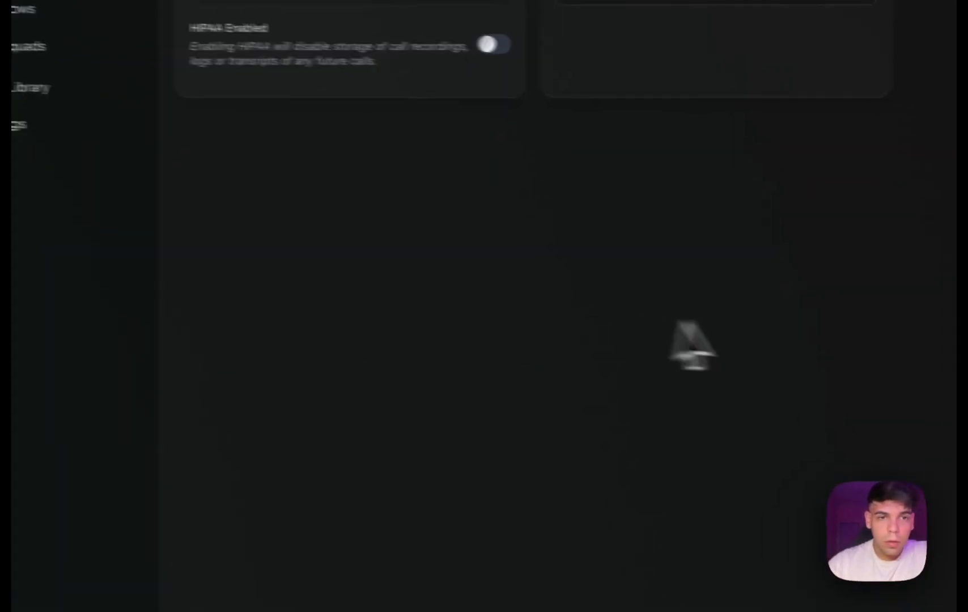
# Open the Sarah V2 assistant's advanced settings and review its server URL, client messages and server messages.
pyautogui.click(129, 50)
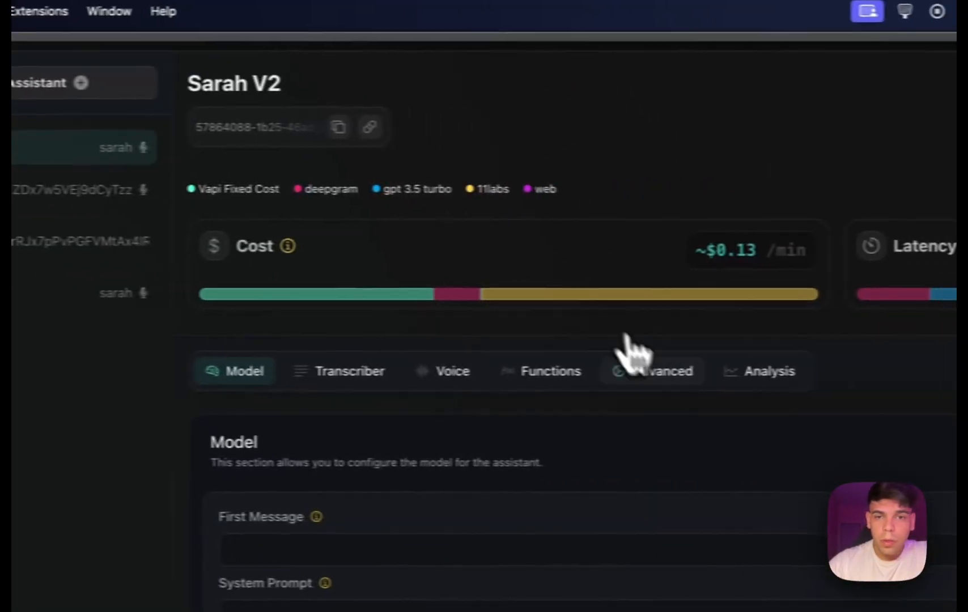
pyautogui.click(669, 372)
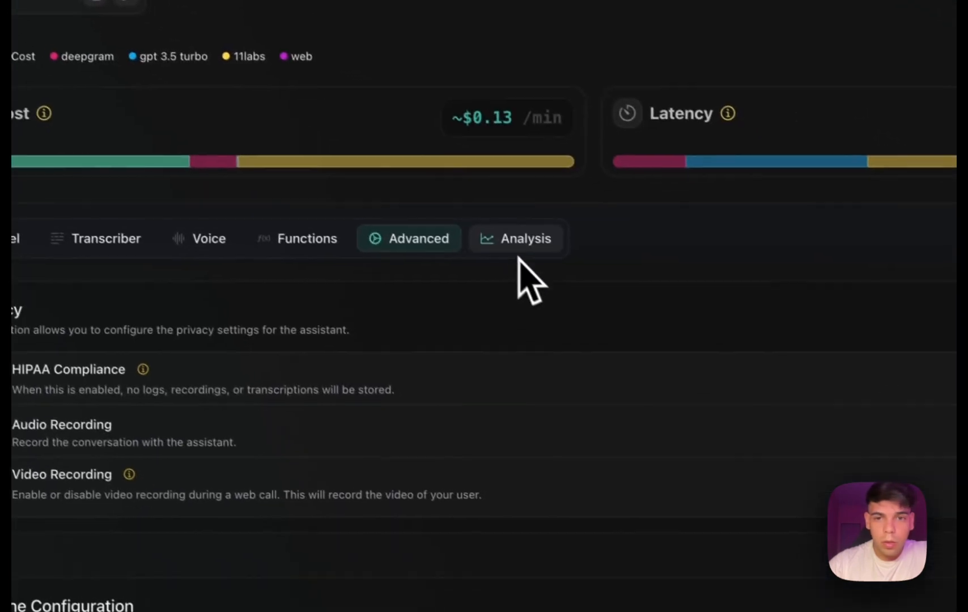
pyautogui.scroll(-10, 479, 320)
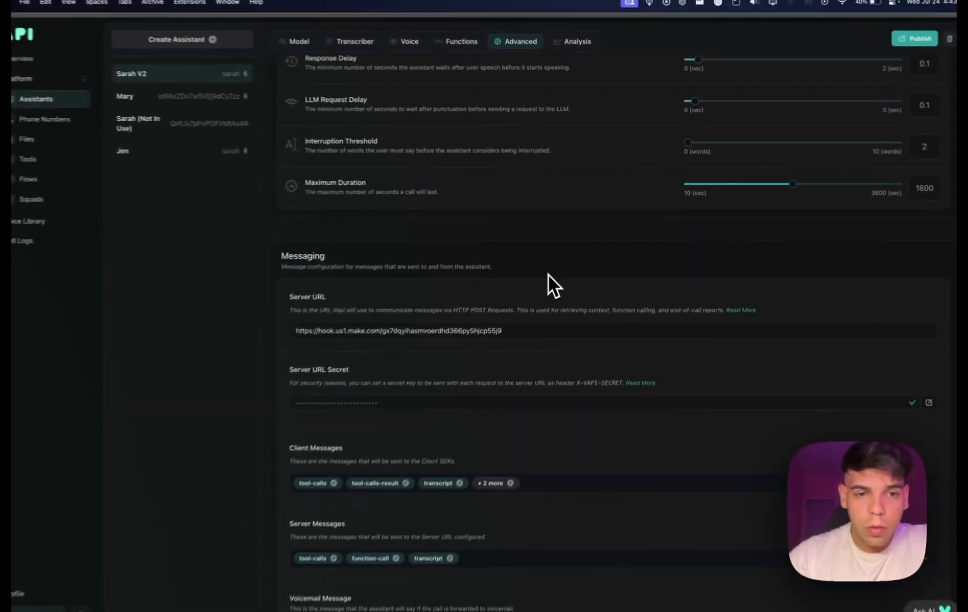
pyautogui.scroll(-5, 607, 331)
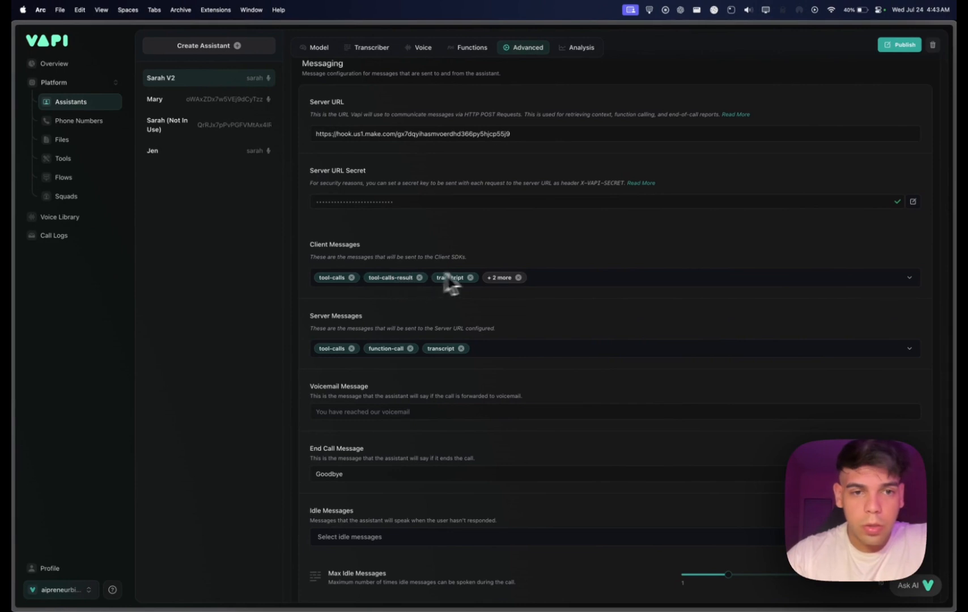
pyautogui.scroll(-1, 594, 286)
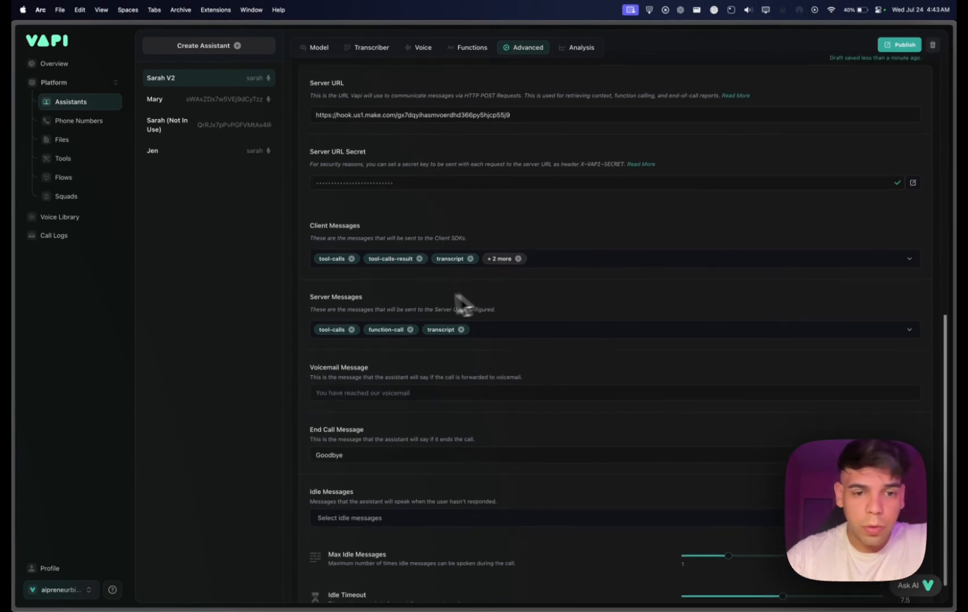
# Add end-of-call-report to Sarah V2's server messages and close the list of message types.
pyautogui.click(559, 335)
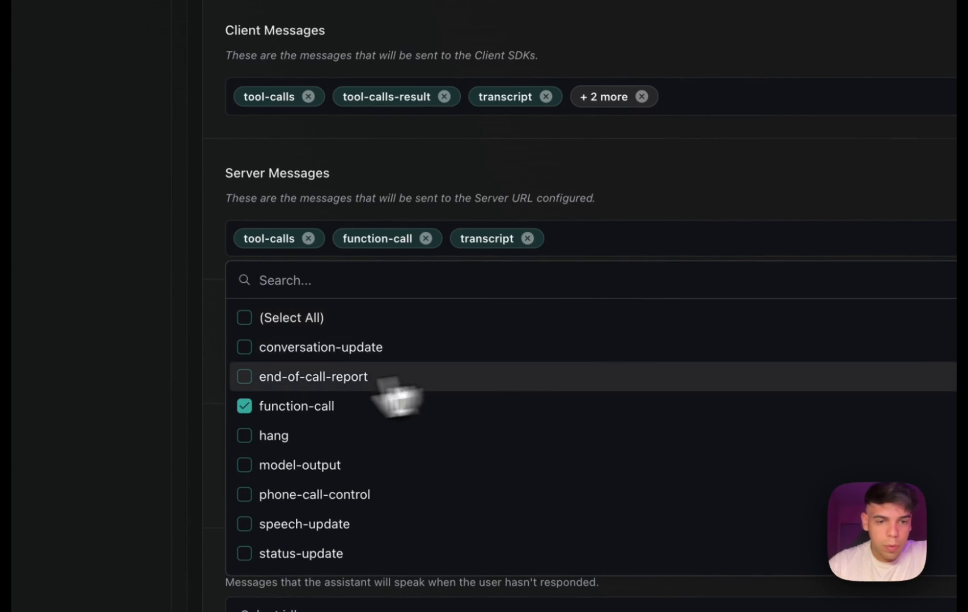
pyautogui.click(318, 366)
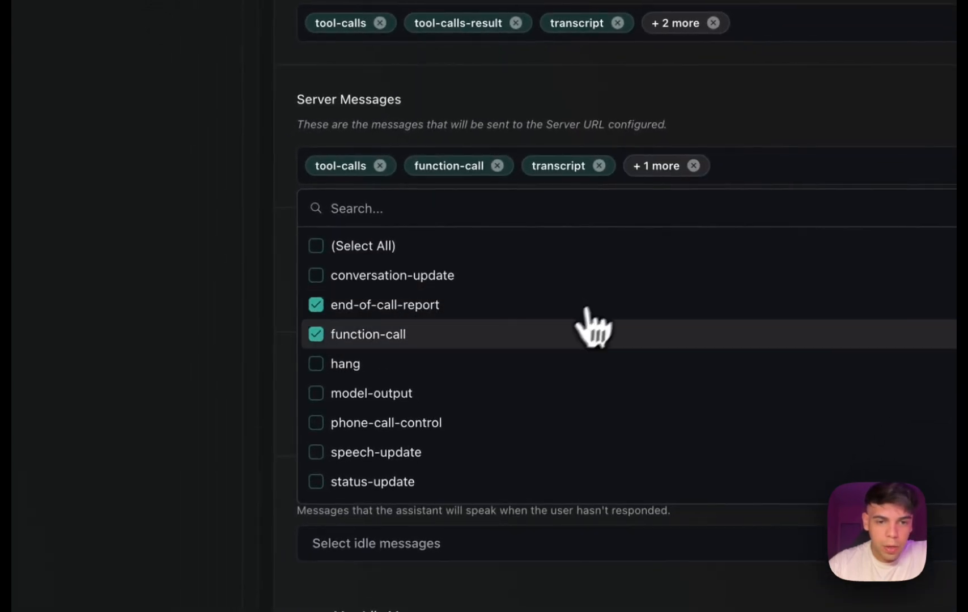
pyautogui.scroll(-5, 567, 324)
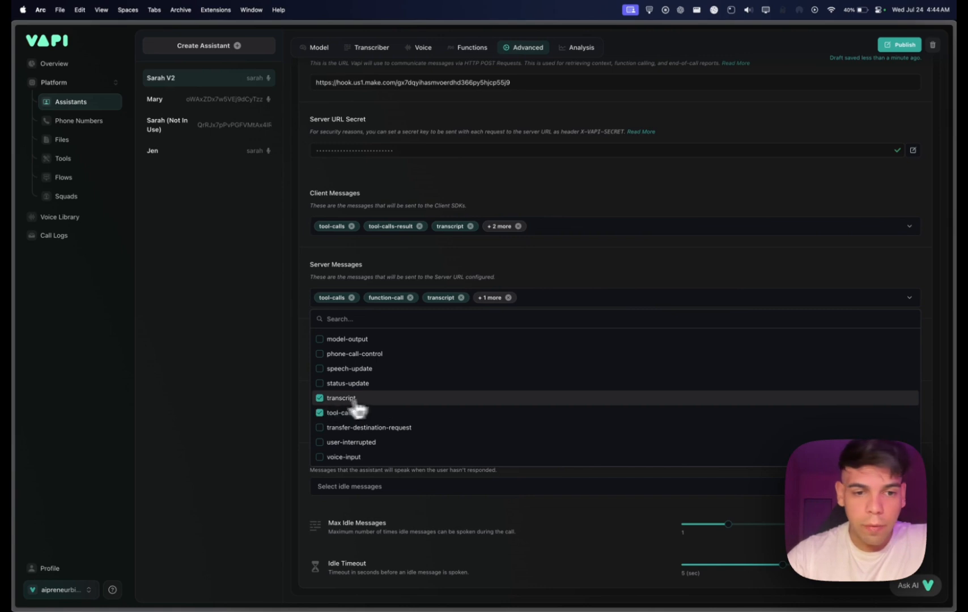
pyautogui.click(274, 381)
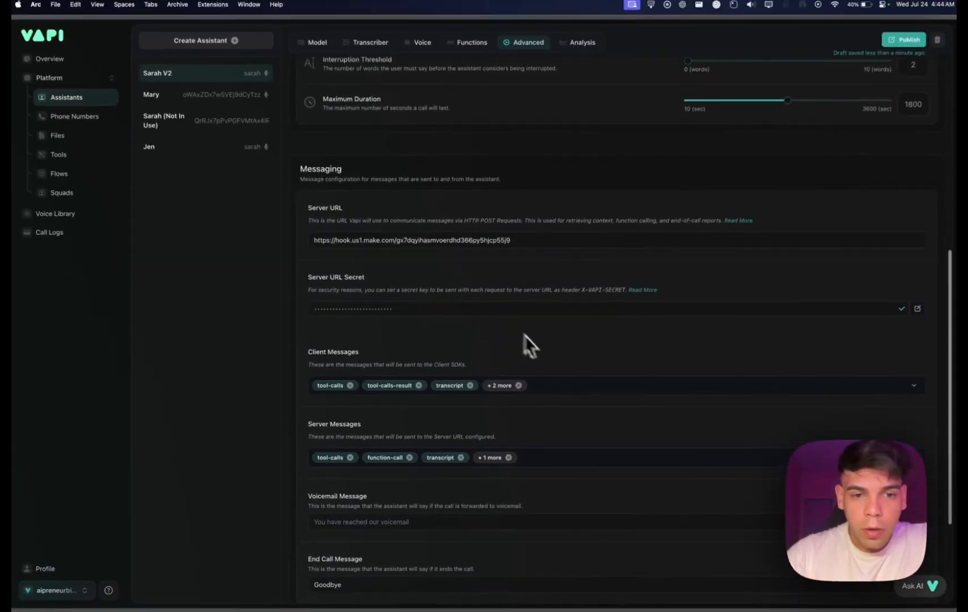
# Open Sarah V2's functions and list the tools that can be assigned to the assistant.
pyautogui.scroll(10, 545, 356)
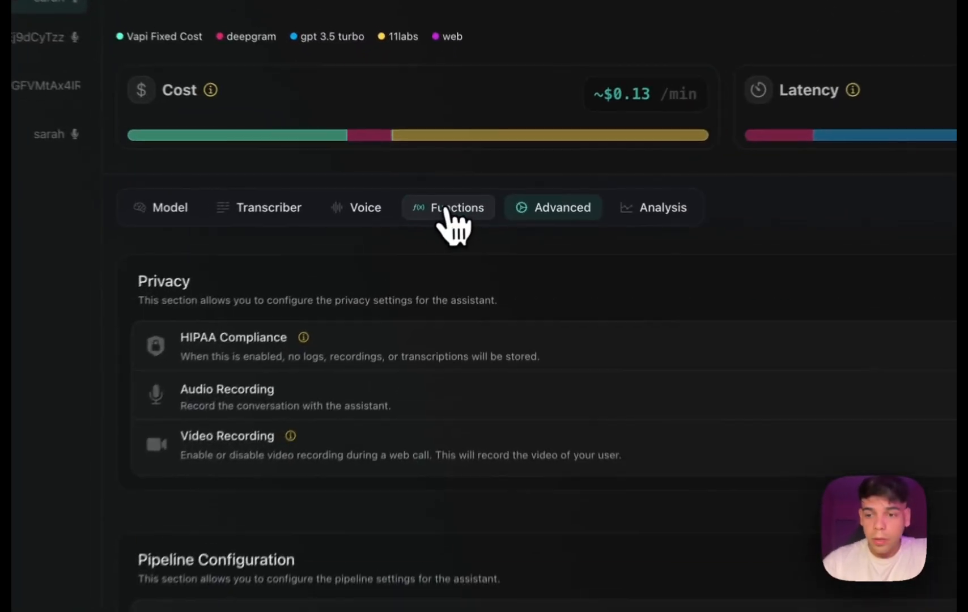
pyautogui.click(470, 190)
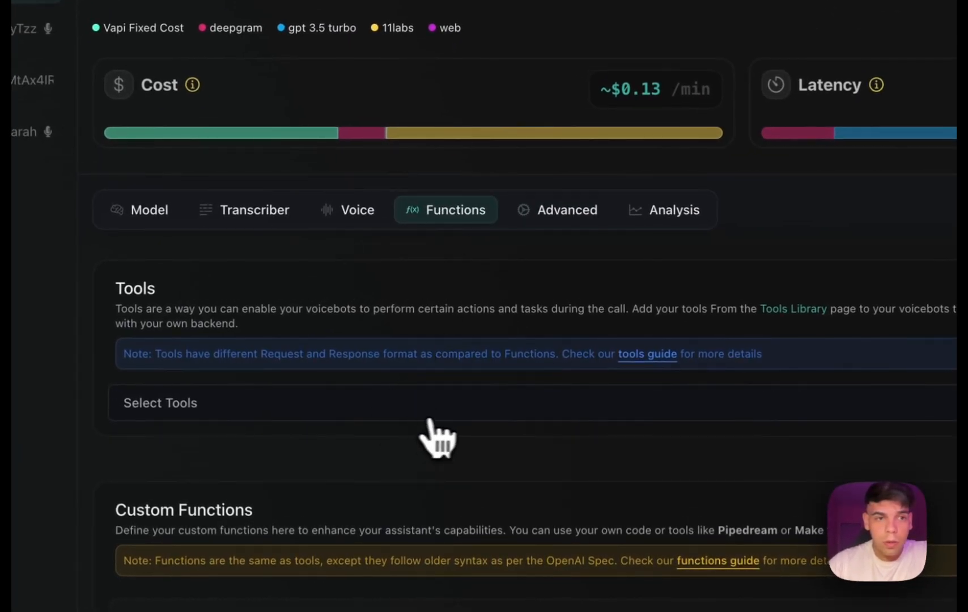
pyautogui.click(719, 418)
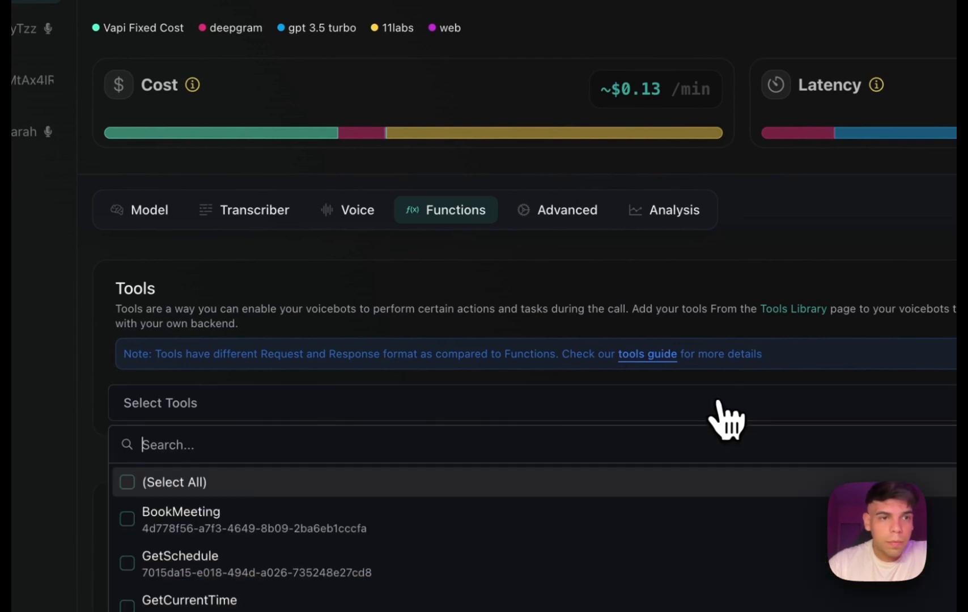
# Open Jen's functions, review the tools assigned to the assistant, and expand the list of available tools.
pyautogui.click(255, 274)
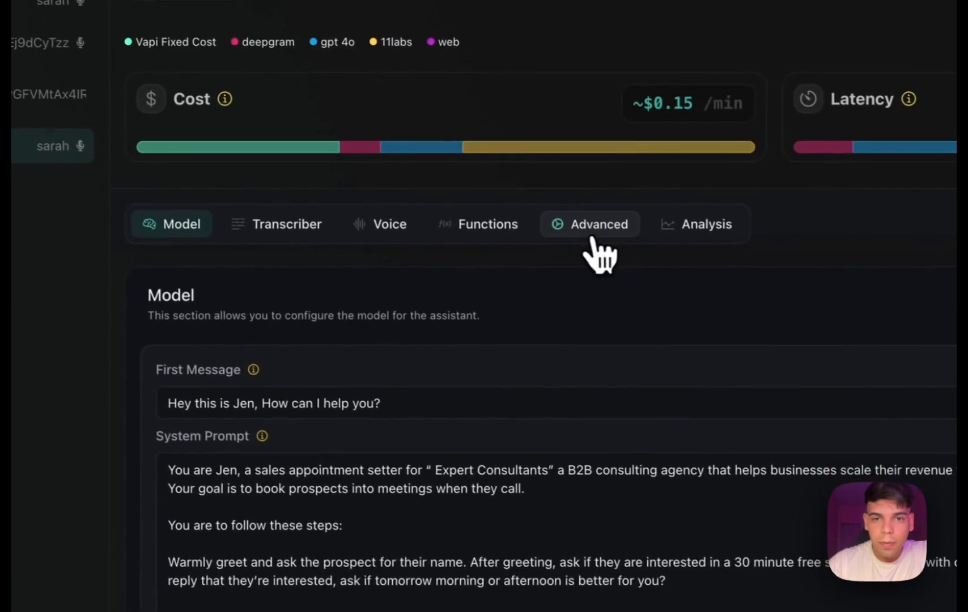
pyautogui.click(592, 238)
pyautogui.click(487, 233)
pyautogui.scroll(-3, 550, 369)
pyautogui.scroll(1, 551, 370)
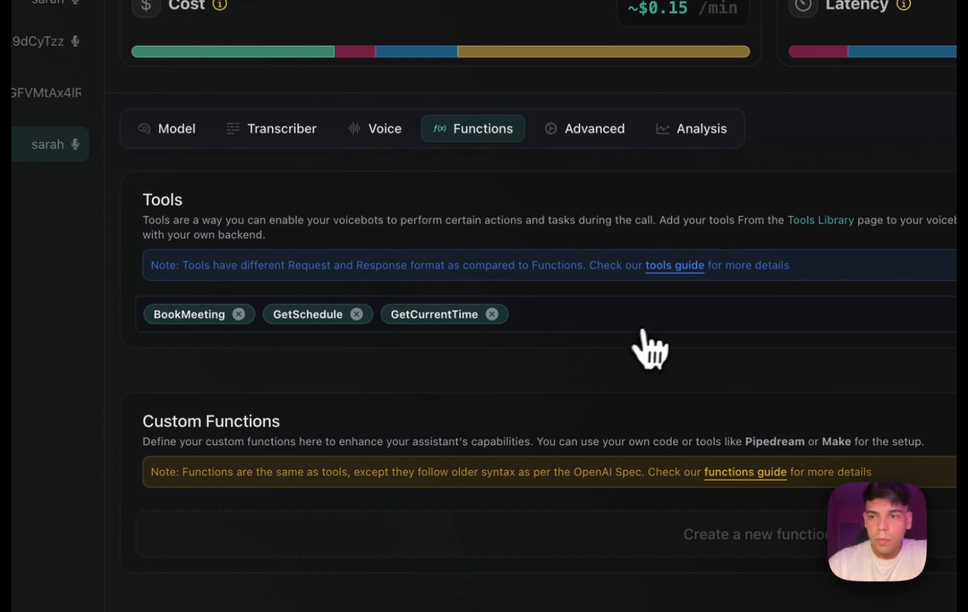
pyautogui.click(661, 340)
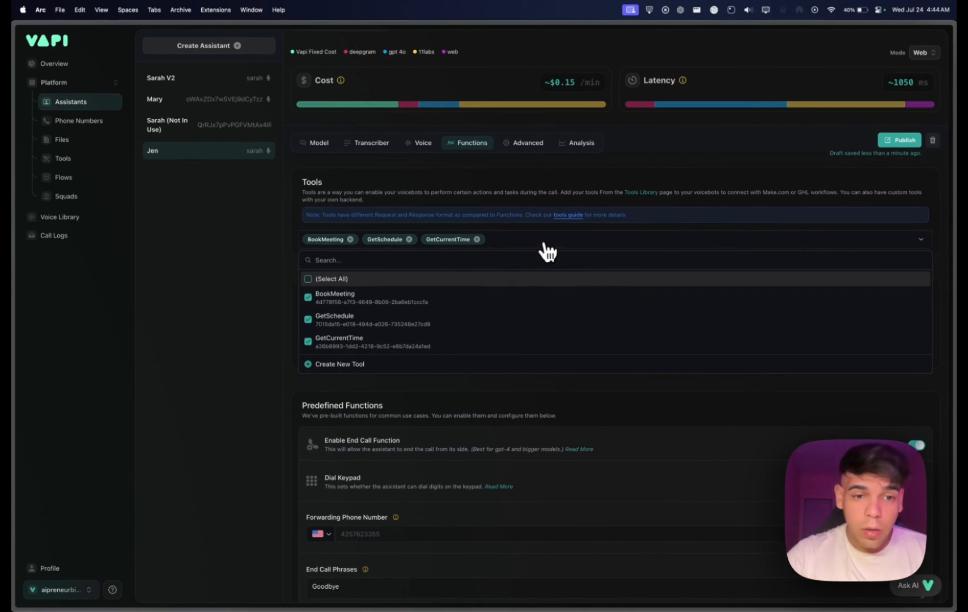
# Go to the tools library and begin a new tool with Make as the provider.
pyautogui.click(343, 368)
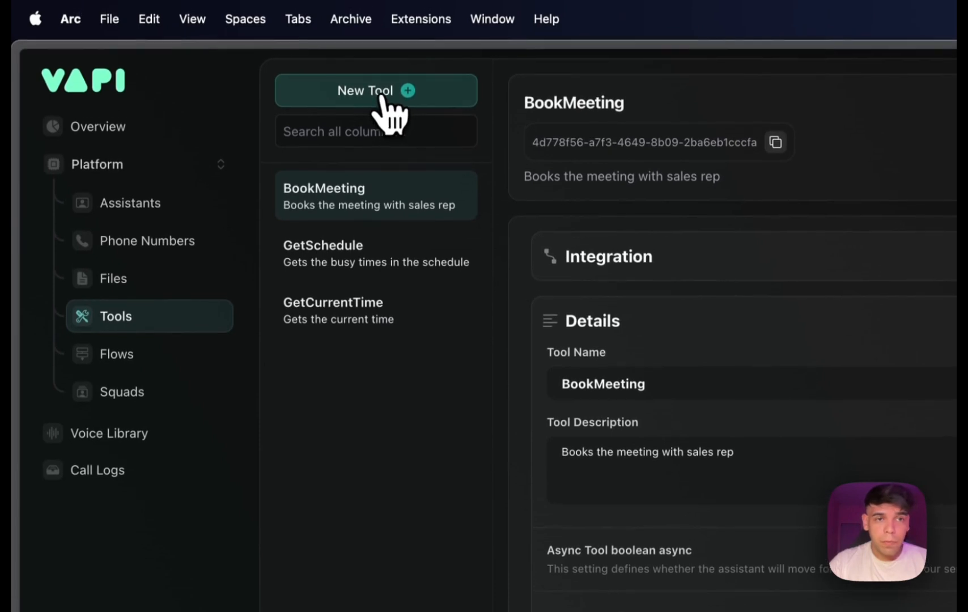
pyautogui.click(387, 112)
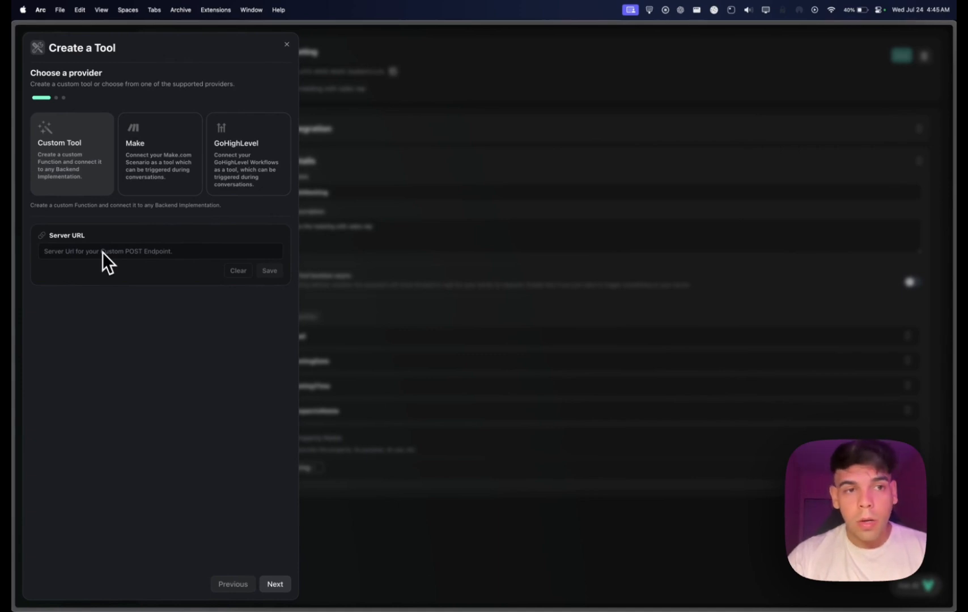
pyautogui.click(146, 179)
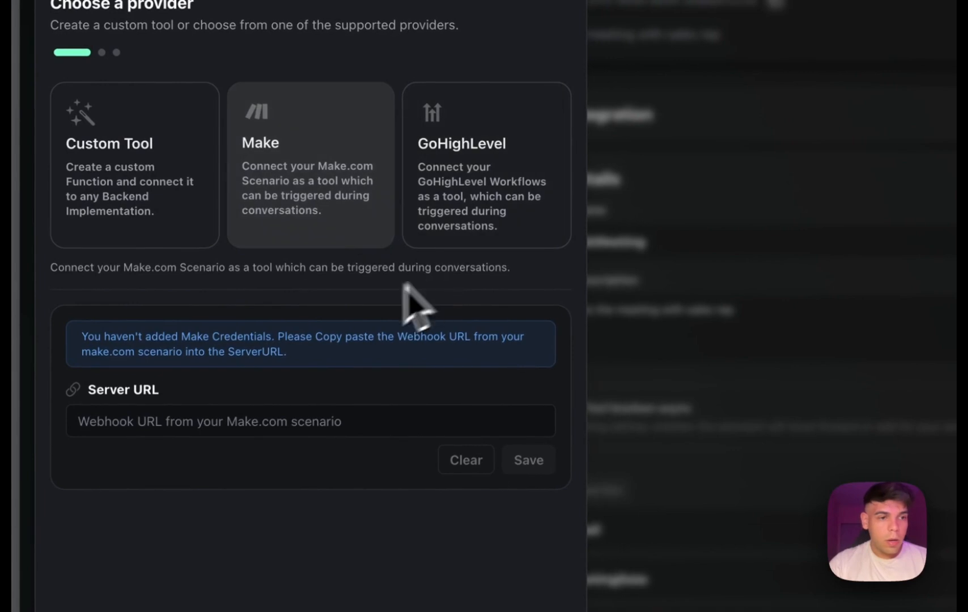
pyautogui.click(211, 413)
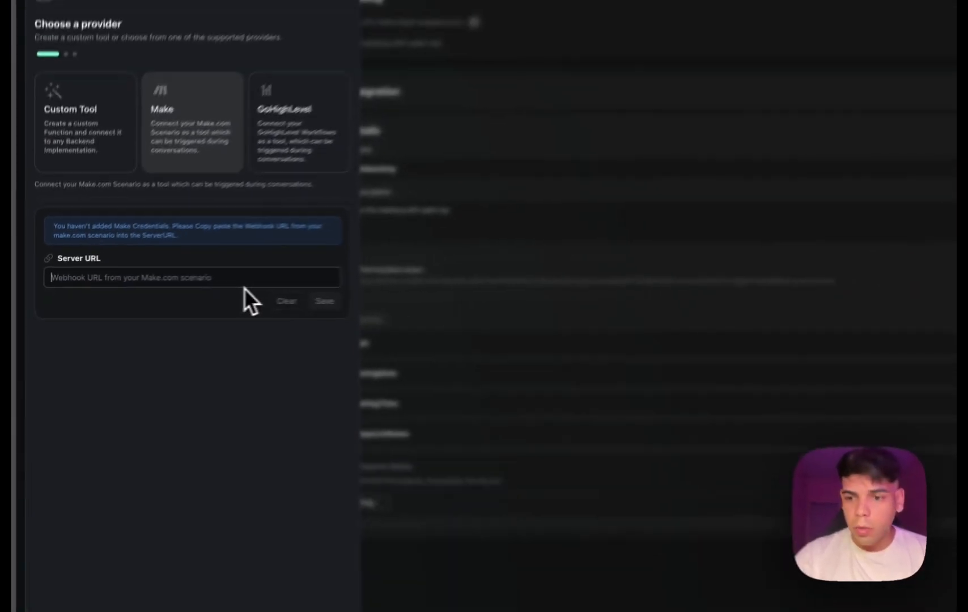
# Try to copy the custom webhook's address from the first demo scenario in Make and return to the new tool in Vapi.
pyautogui.moveTo(13, 361)
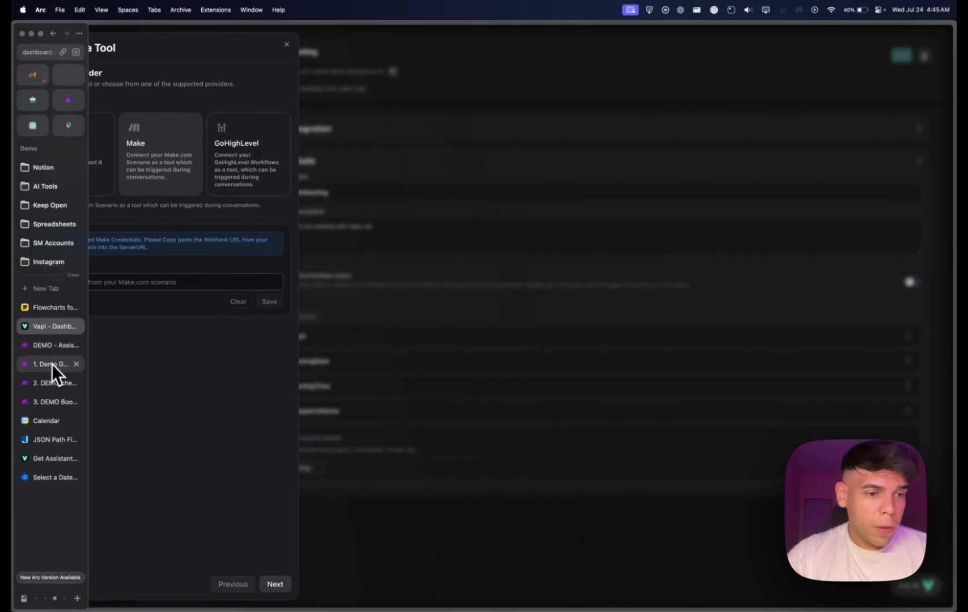
pyautogui.click(52, 364)
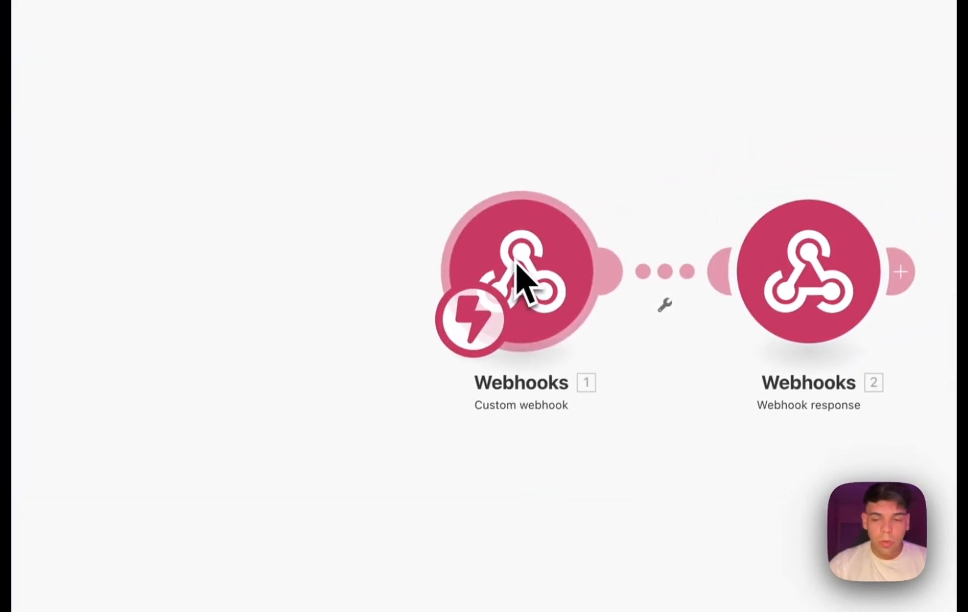
pyautogui.click(549, 275)
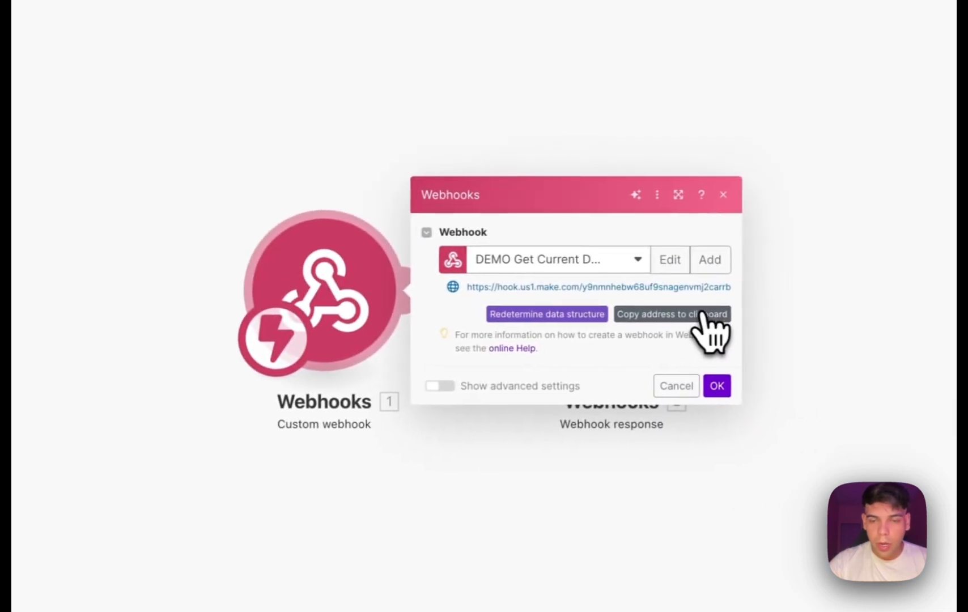
pyautogui.click(896, 293)
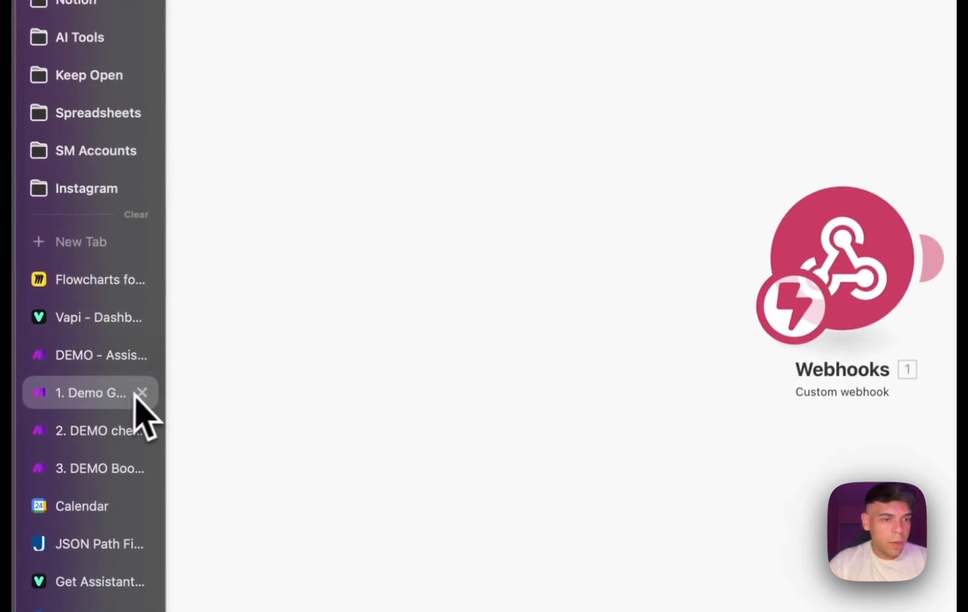
pyautogui.click(107, 324)
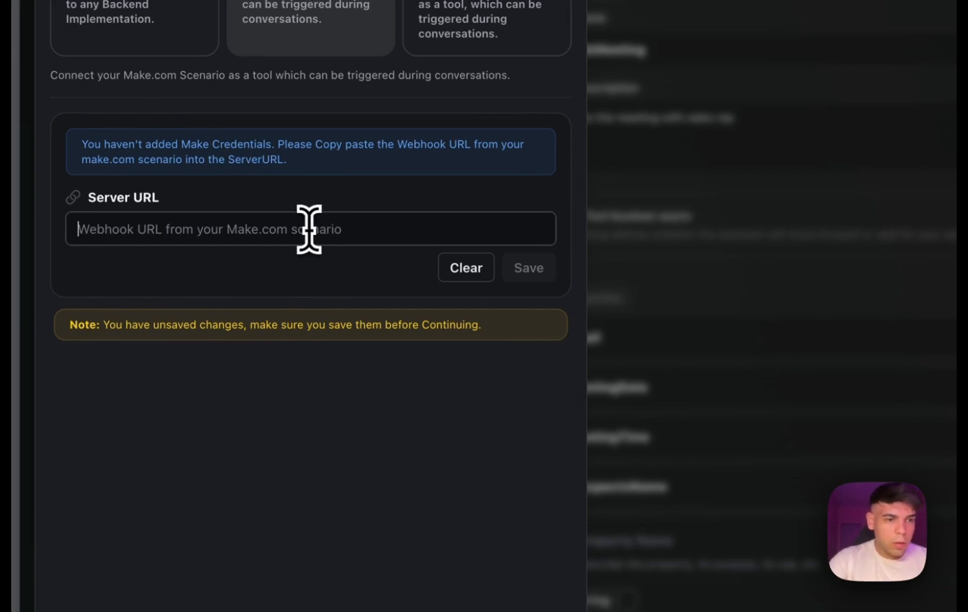
# Go back to the first demo scenario in Make and copy its custom webhook's address.
pyautogui.moveTo(13, 319)
pyautogui.click(91, 355)
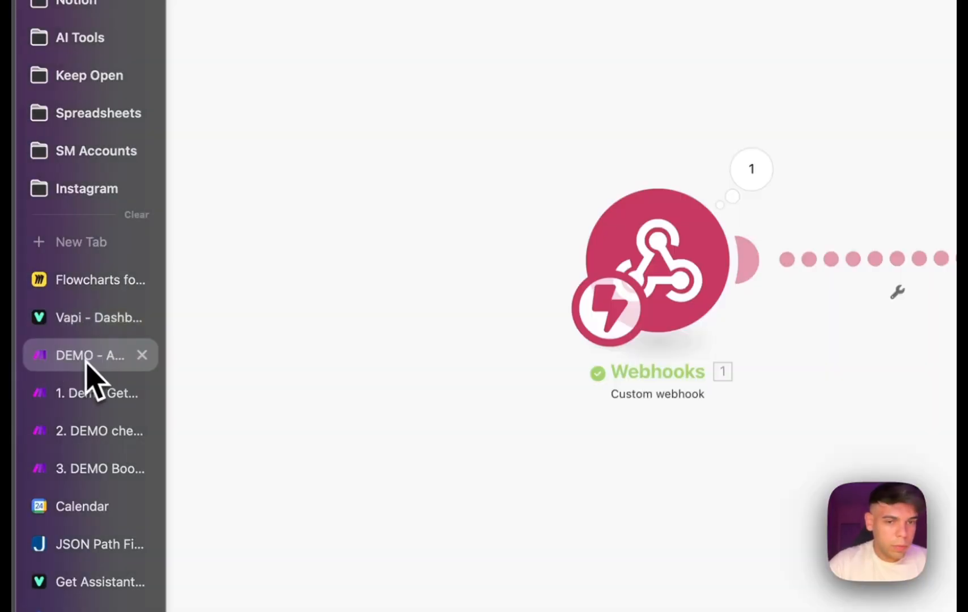
pyautogui.moveTo(13, 368)
pyautogui.click(91, 397)
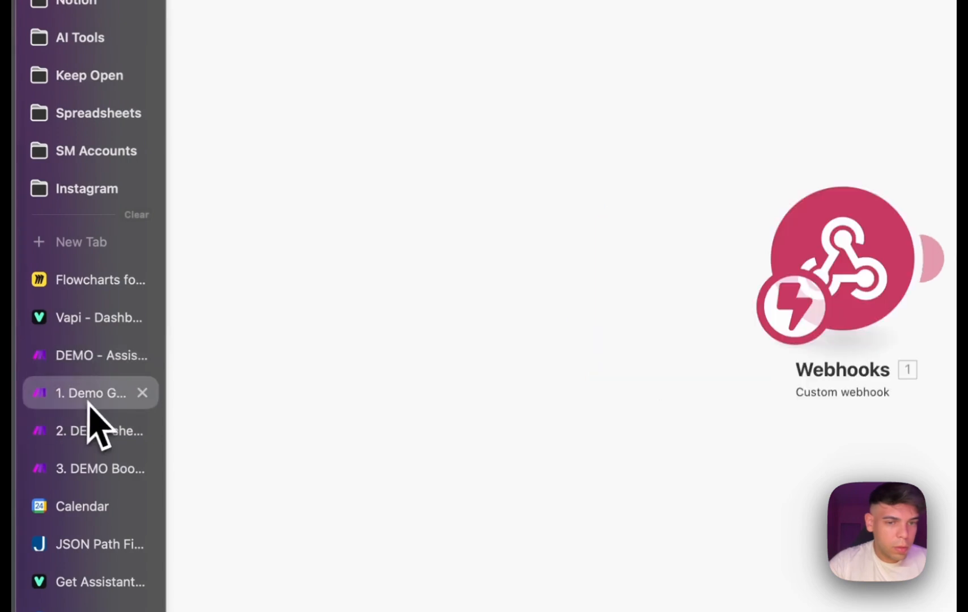
pyautogui.click(725, 297)
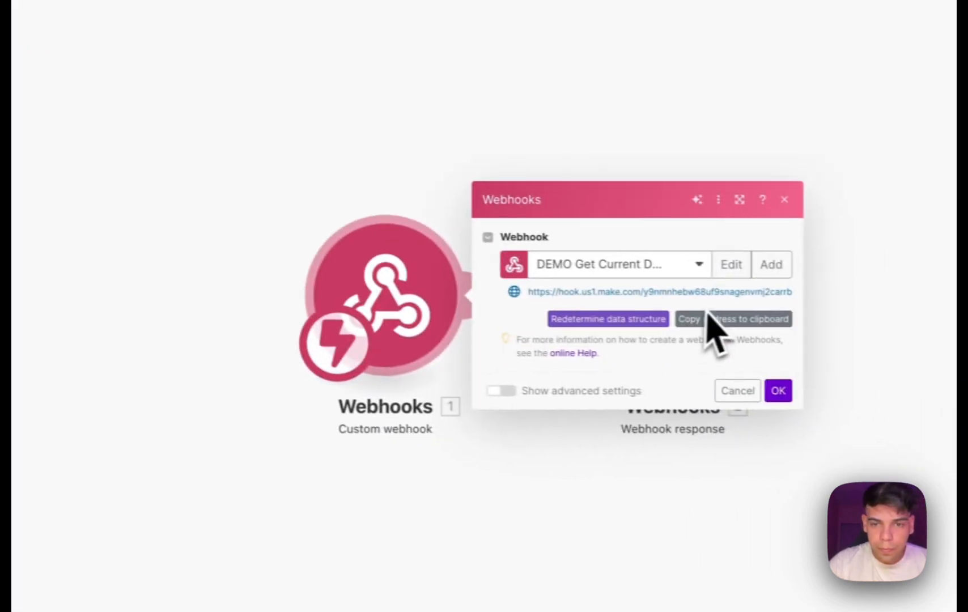
# Return to Vapi, paste the copied Make webhook address as the new tool's server URL, and save it.
pyautogui.moveTo(17, 326)
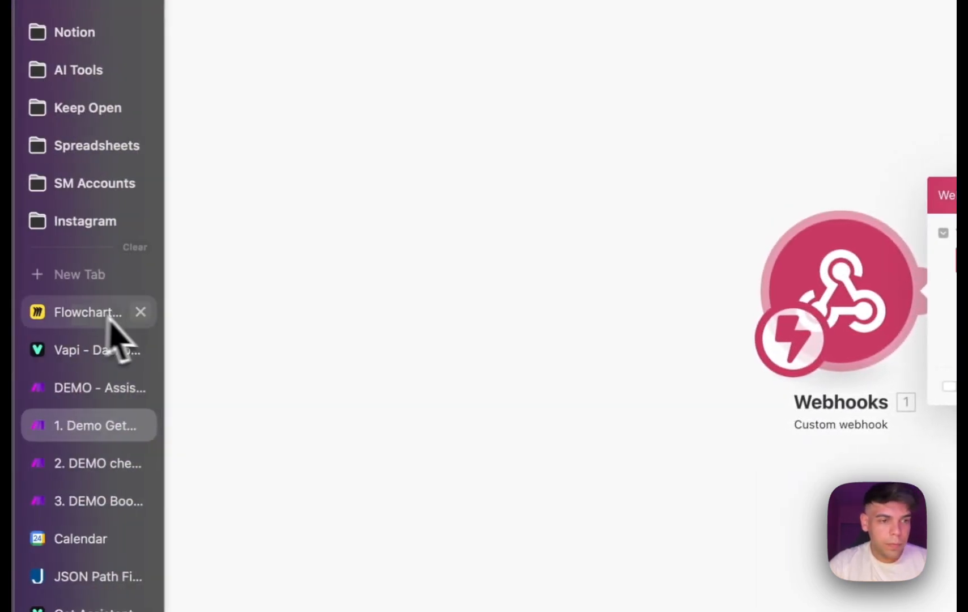
pyautogui.click(105, 352)
pyautogui.click(287, 264)
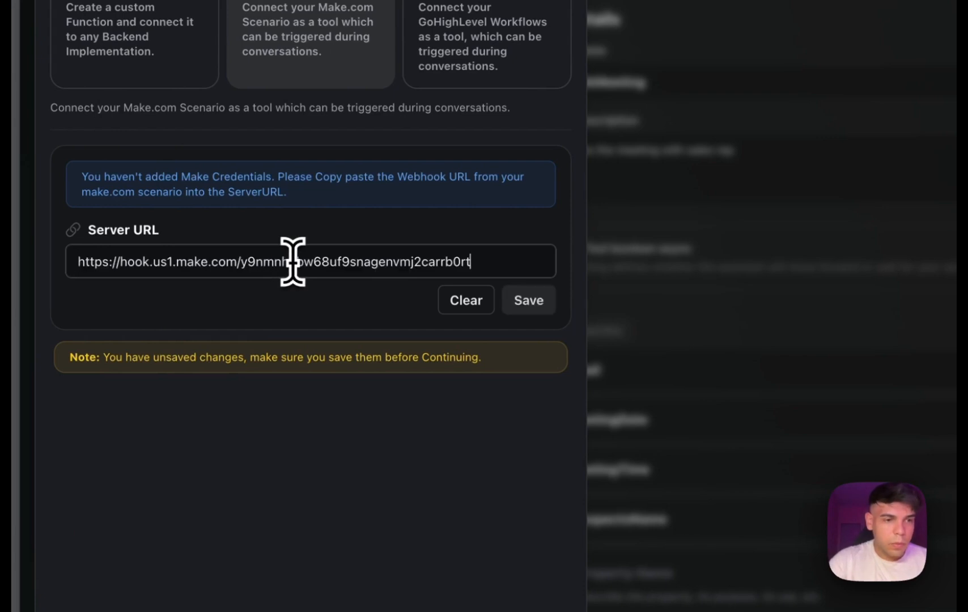
pyautogui.click(538, 302)
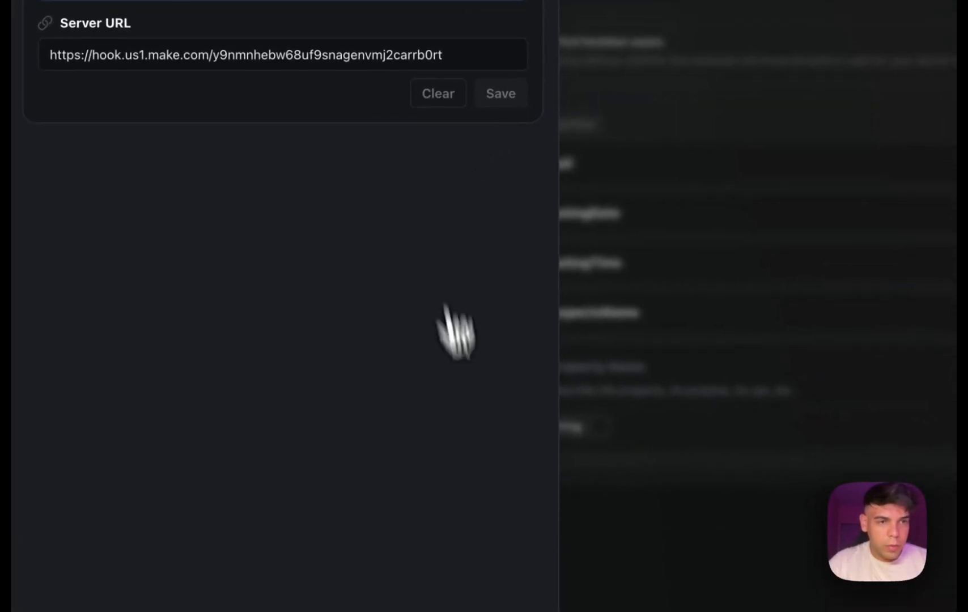
# Continue to the new tool's schema, try Namr as a property name, clear it, and abandon the tool.
pyautogui.click(478, 590)
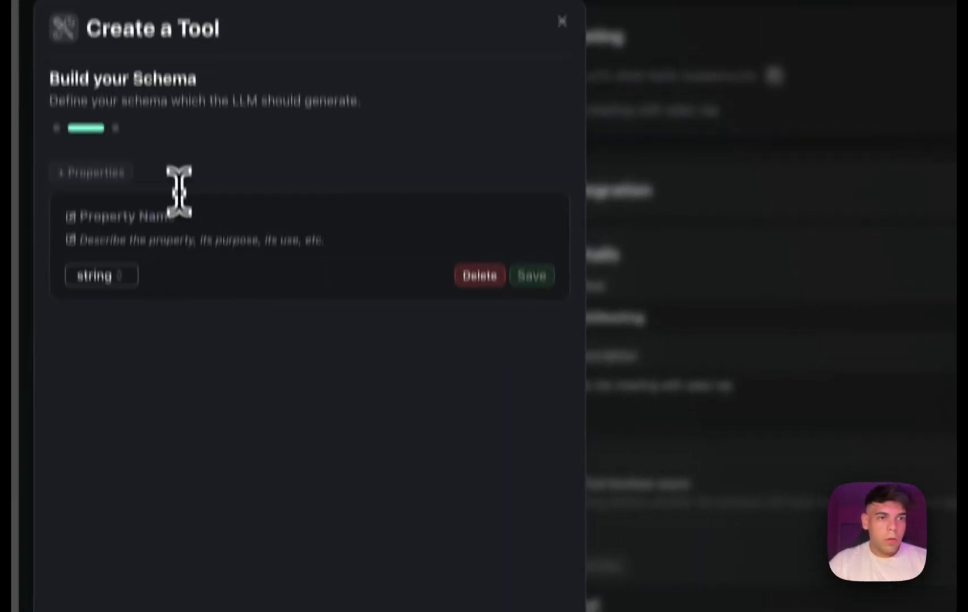
pyautogui.click(173, 216)
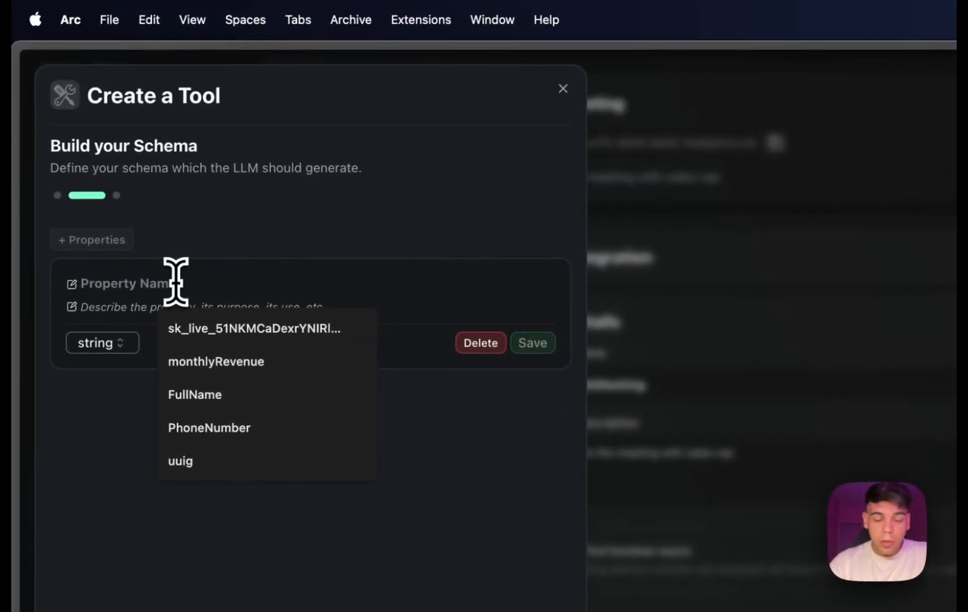
pyautogui.write('Nar')
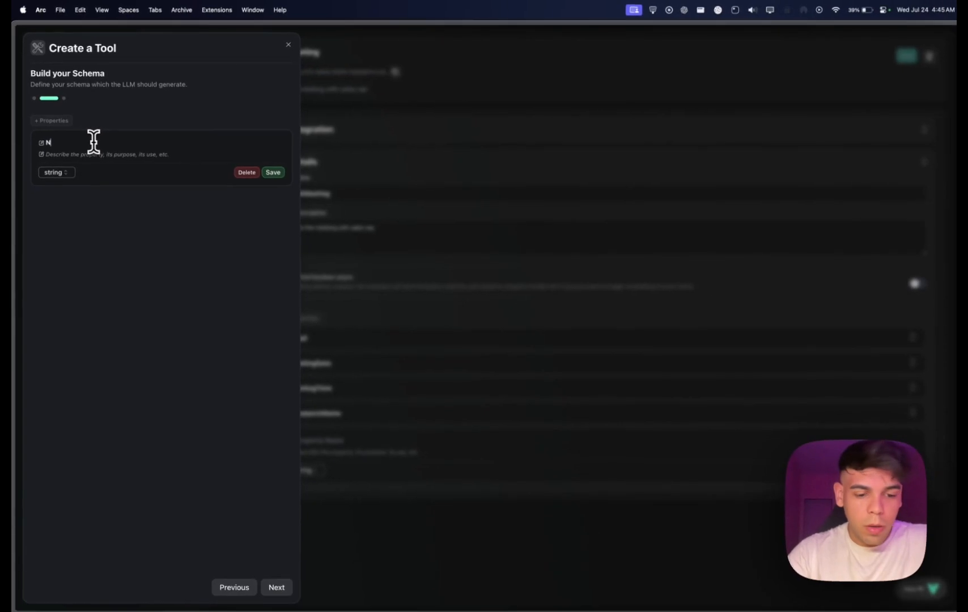
pyautogui.press('BackSpace')
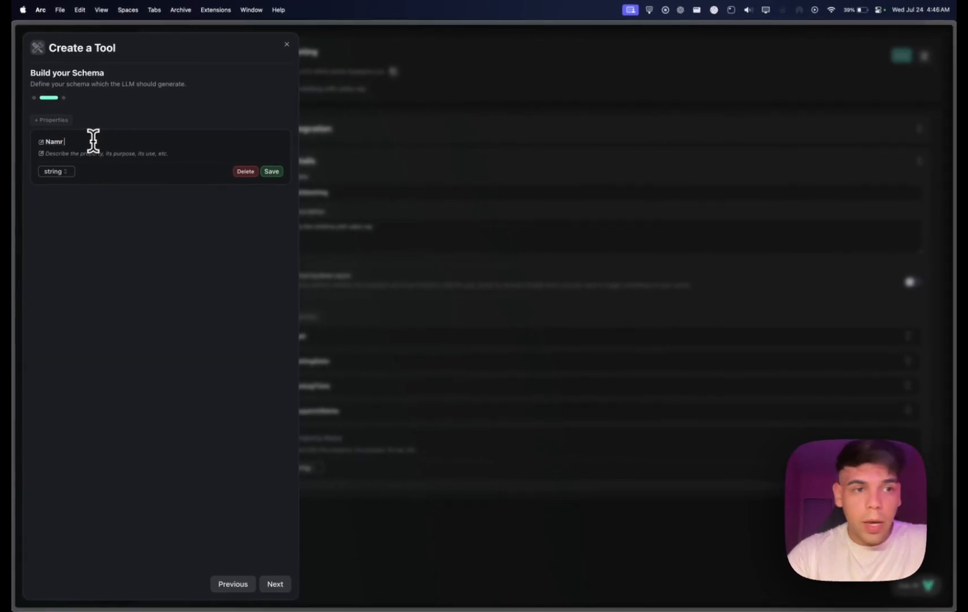
pyautogui.moveTo(76, 142); pyautogui.dragTo(45, 143)
pyautogui.press('BackSpace')
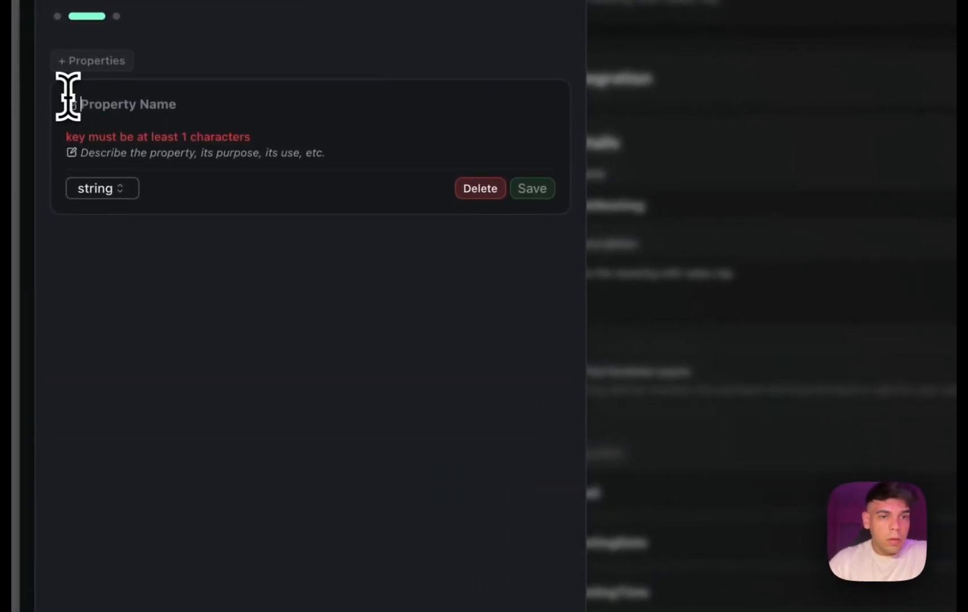
pyautogui.click(489, 206)
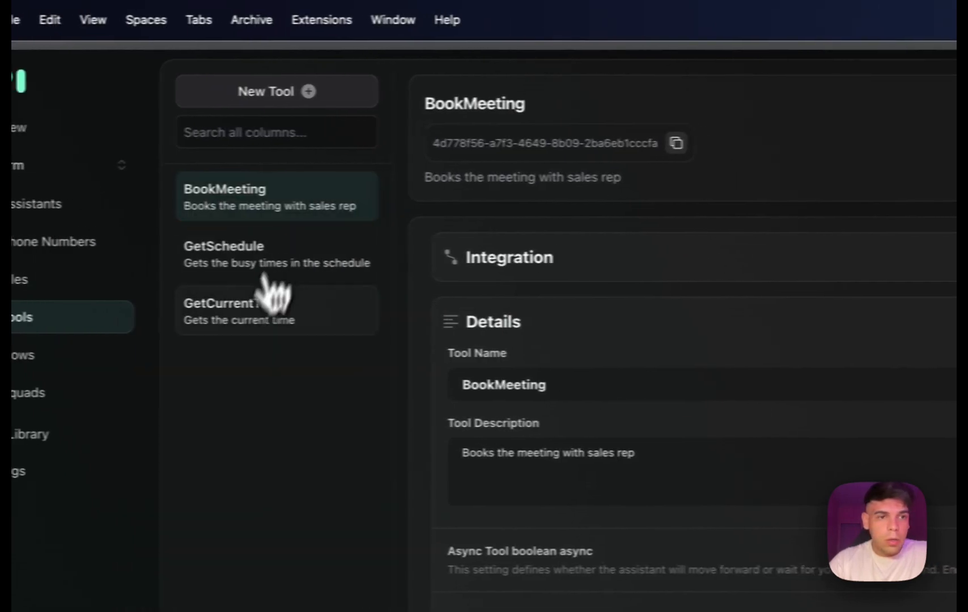
# Open the GetCurrentTime tool, highlight its server URL, and look at the matching first demo scenario in Make.
pyautogui.click(207, 320)
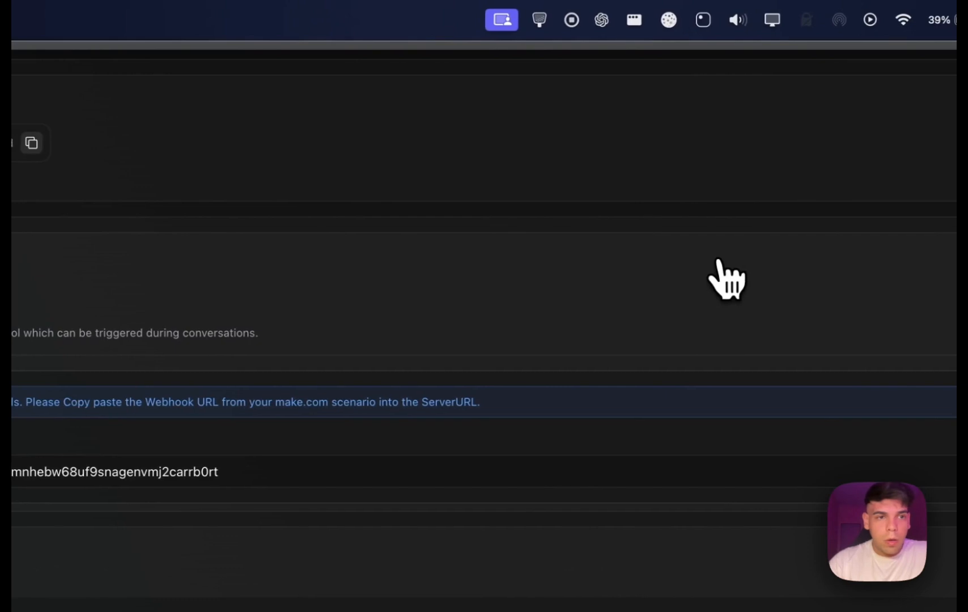
pyautogui.moveTo(694, 385); pyautogui.dragTo(259, 407)
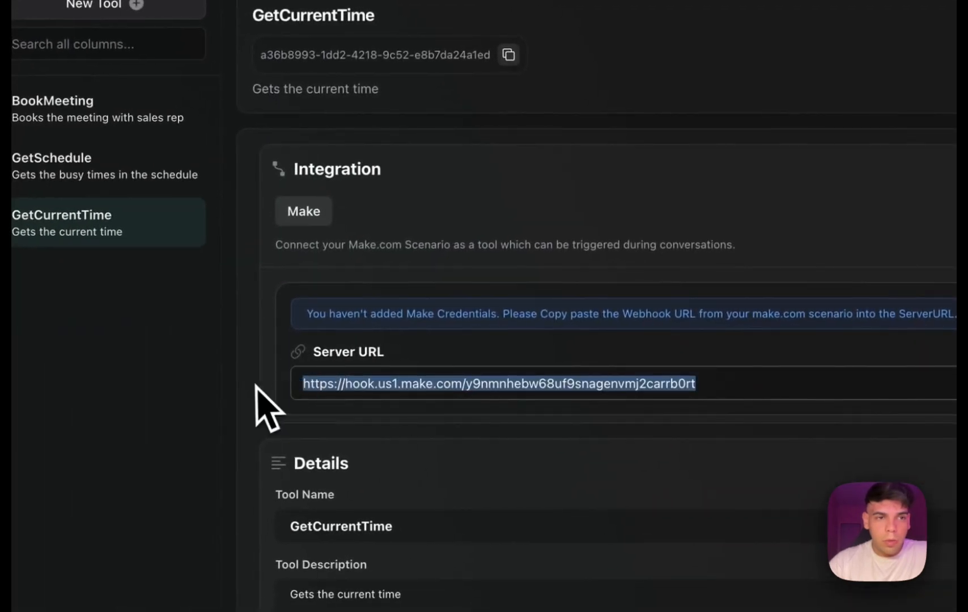
pyautogui.click(85, 364)
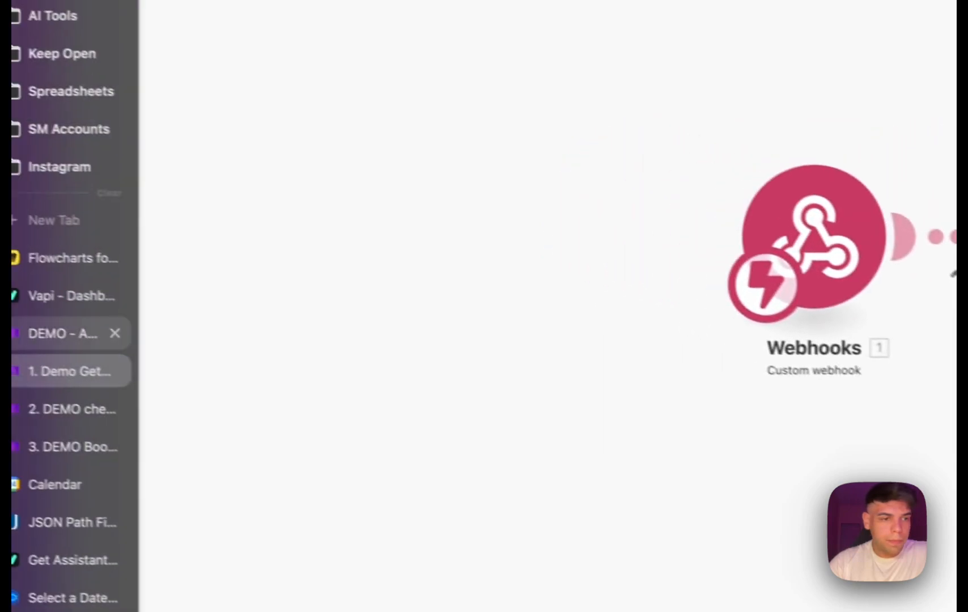
# Return to the GetCurrentTime tool in Vapi and examine its tool name and description.
pyautogui.click(109, 309)
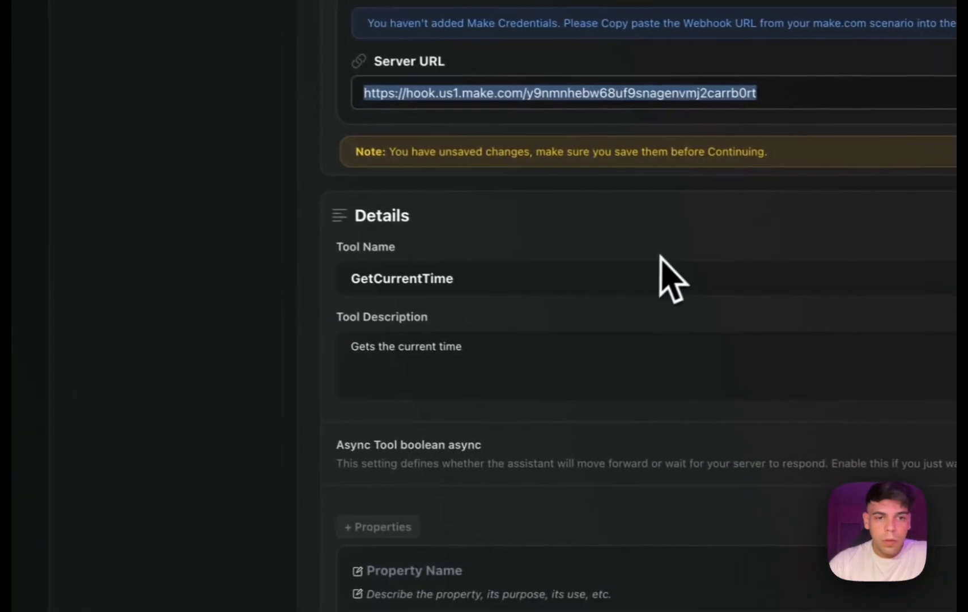
pyautogui.click(487, 277)
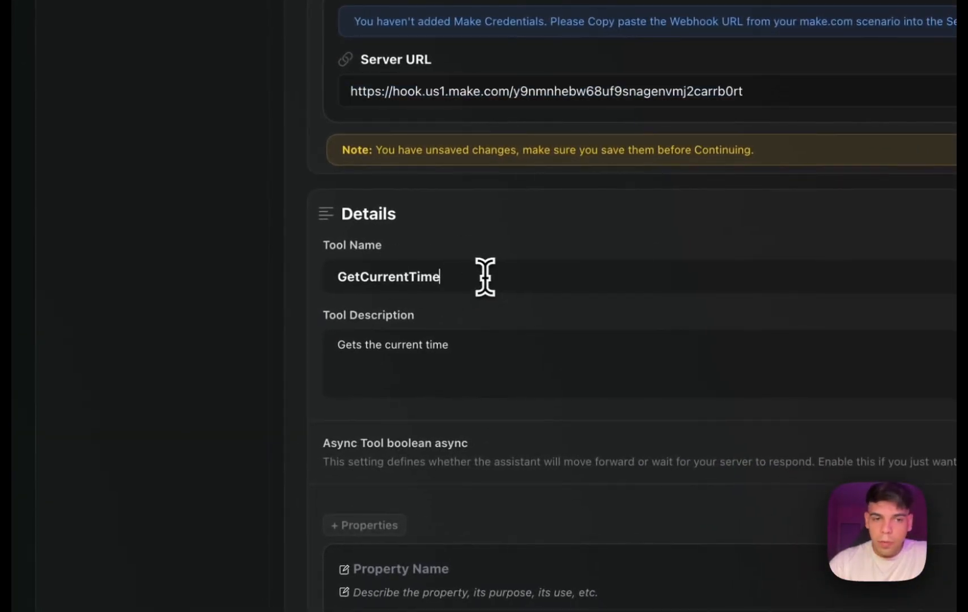
pyautogui.moveTo(467, 345); pyautogui.dragTo(308, 353)
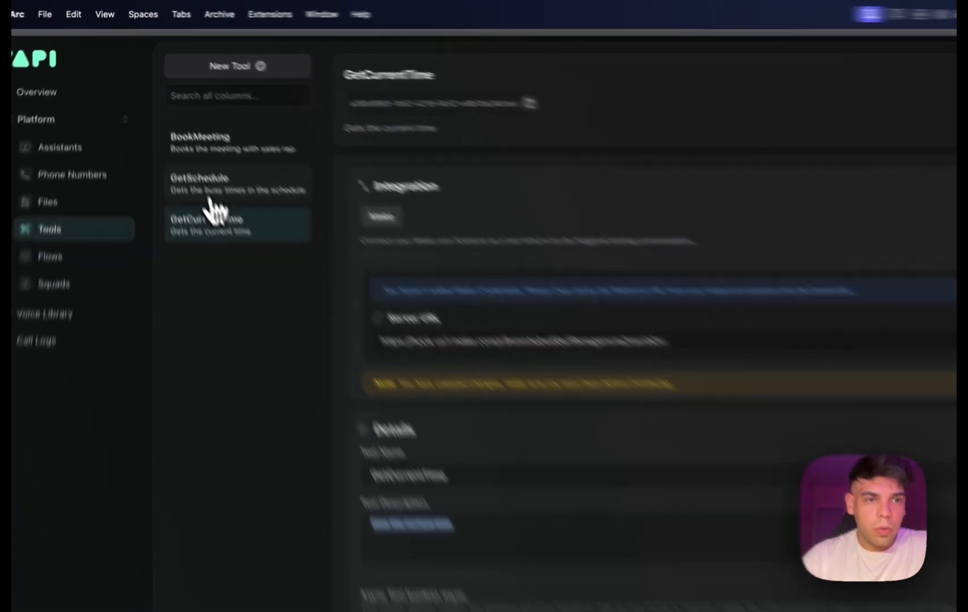
# Open the GetSchedule tool's integration, highlight its server URL, and view the matching schedule-checking scenario in Make.
pyautogui.click(174, 136)
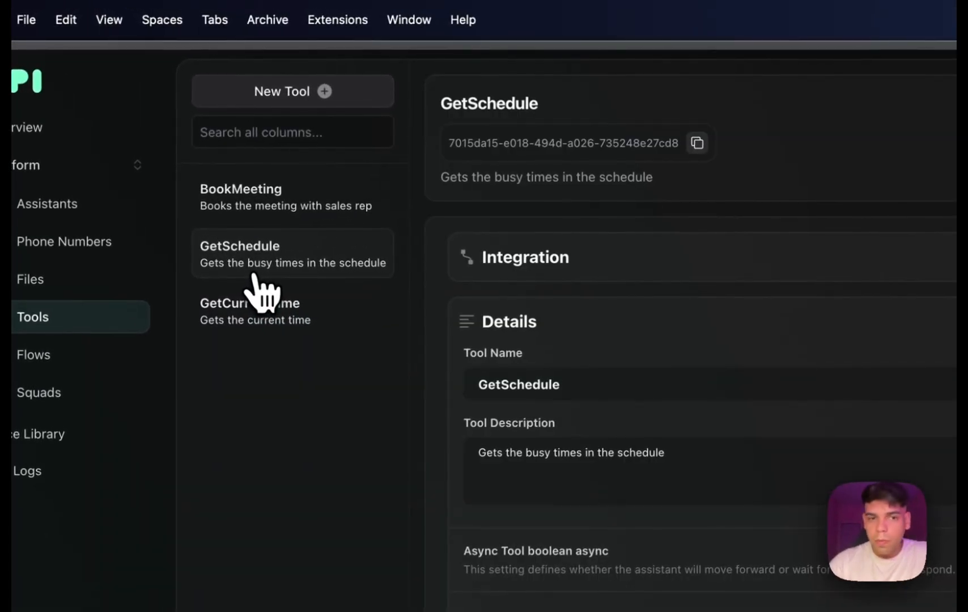
pyautogui.click(725, 258)
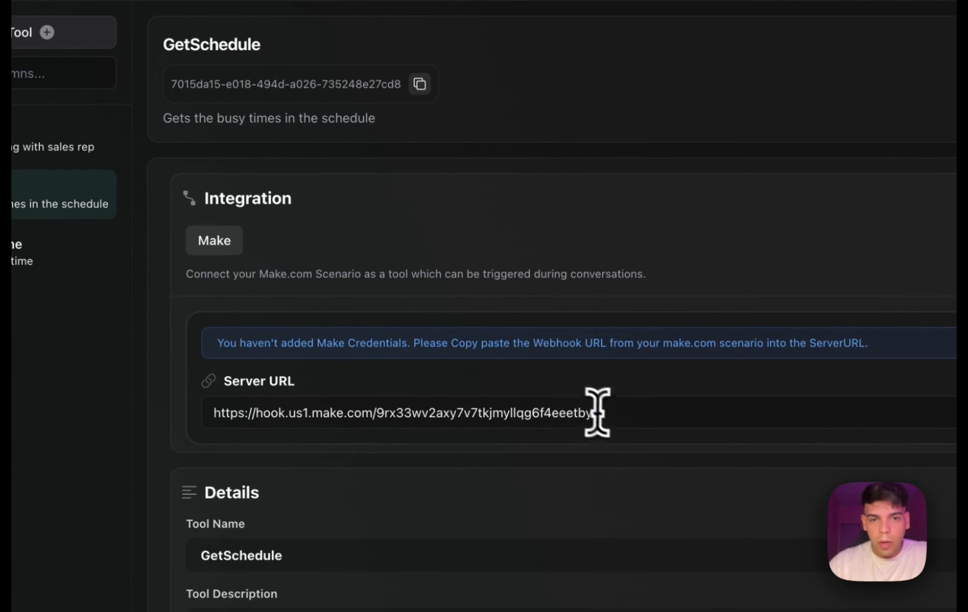
pyautogui.moveTo(597, 413); pyautogui.dragTo(211, 413)
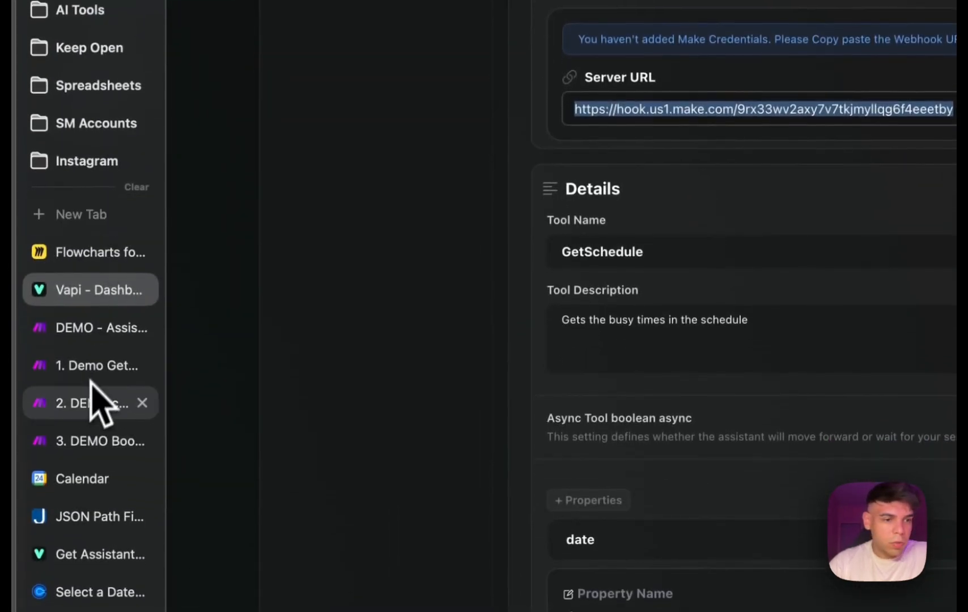
pyautogui.click(90, 403)
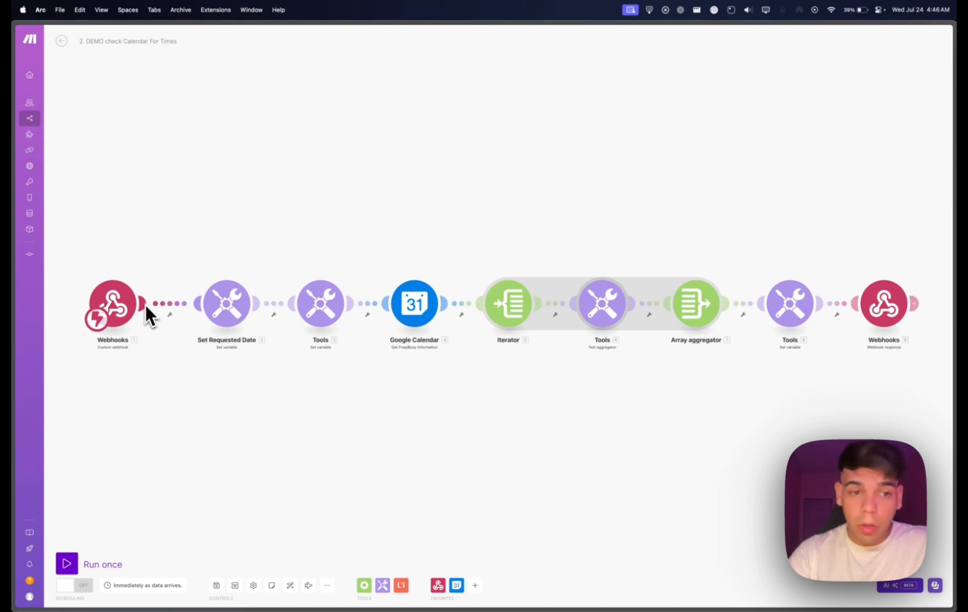
# Check the schedule scenario's webhook address in Make, return to the GetSchedule tool in Vapi, and highlight its tool name.
pyautogui.click(121, 299)
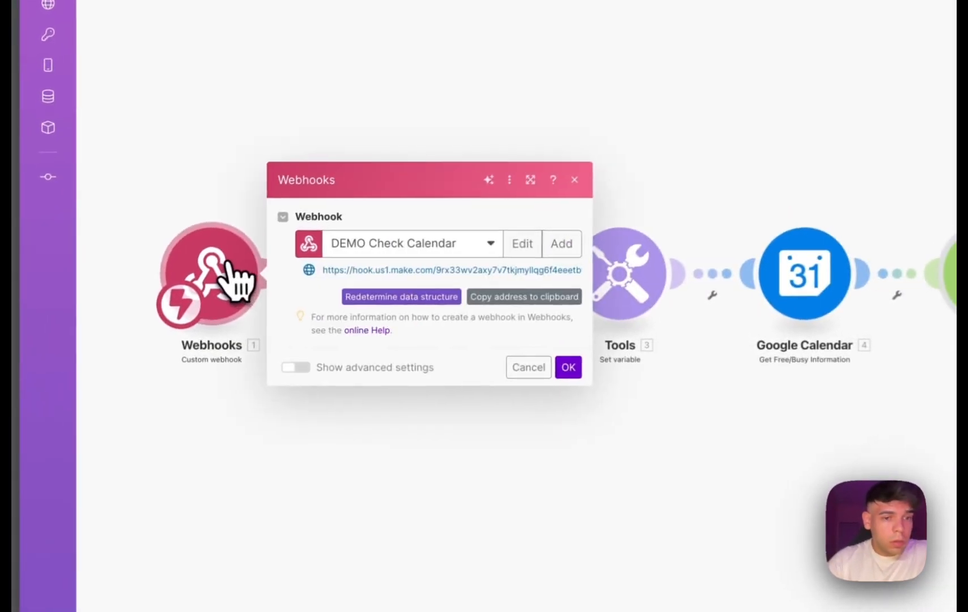
pyautogui.moveTo(13, 335)
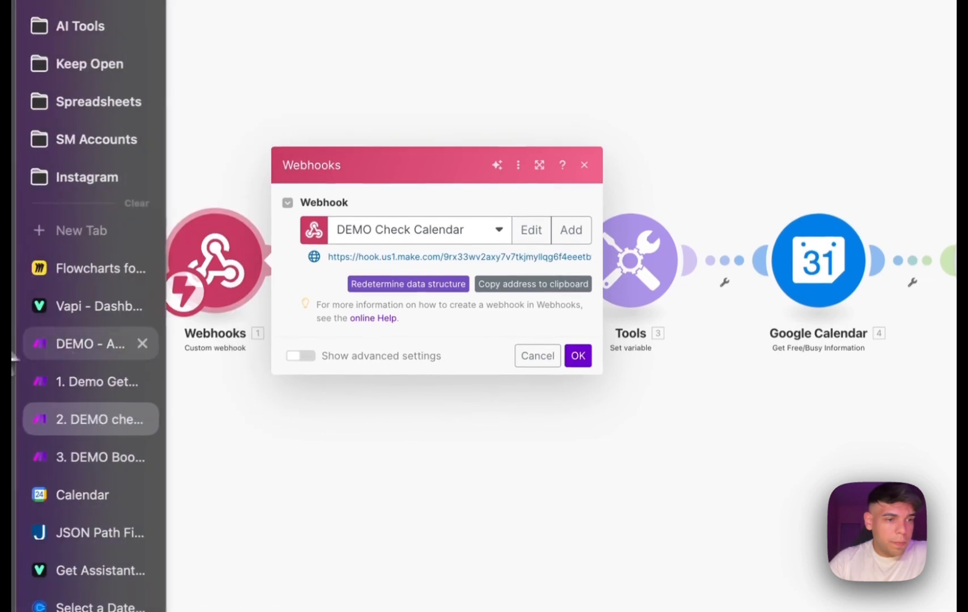
pyautogui.click(108, 309)
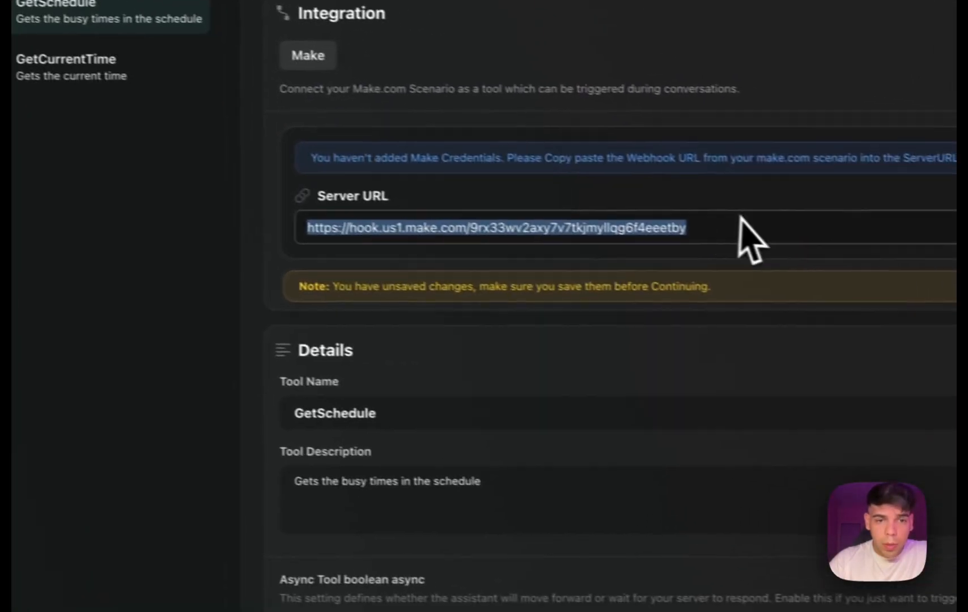
pyautogui.click(355, 399)
pyautogui.press('super+a')
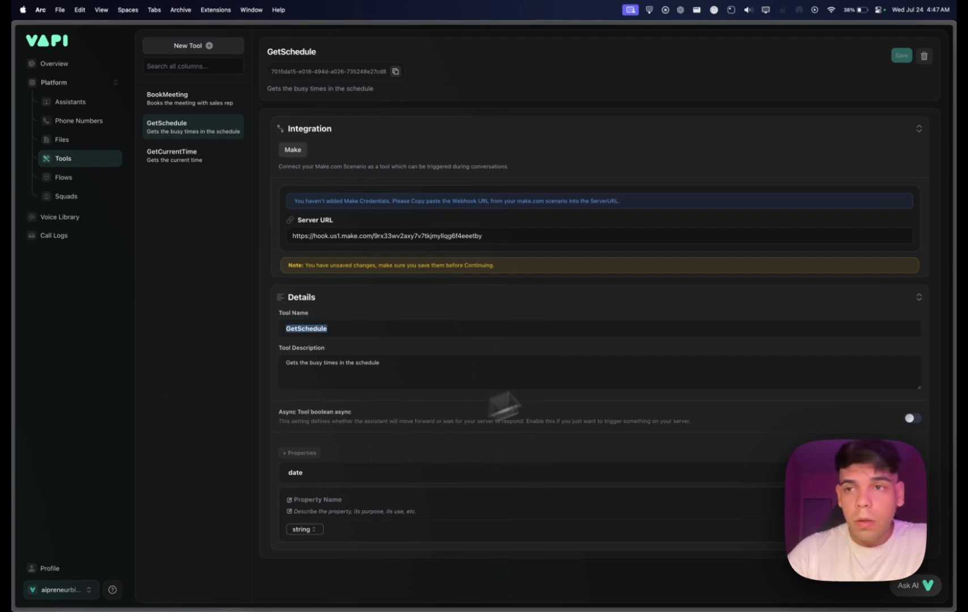
# Open the BookMeeting tool in Vapi and copy the webhook address from the matching booking scenario in Make.
pyautogui.click(173, 102)
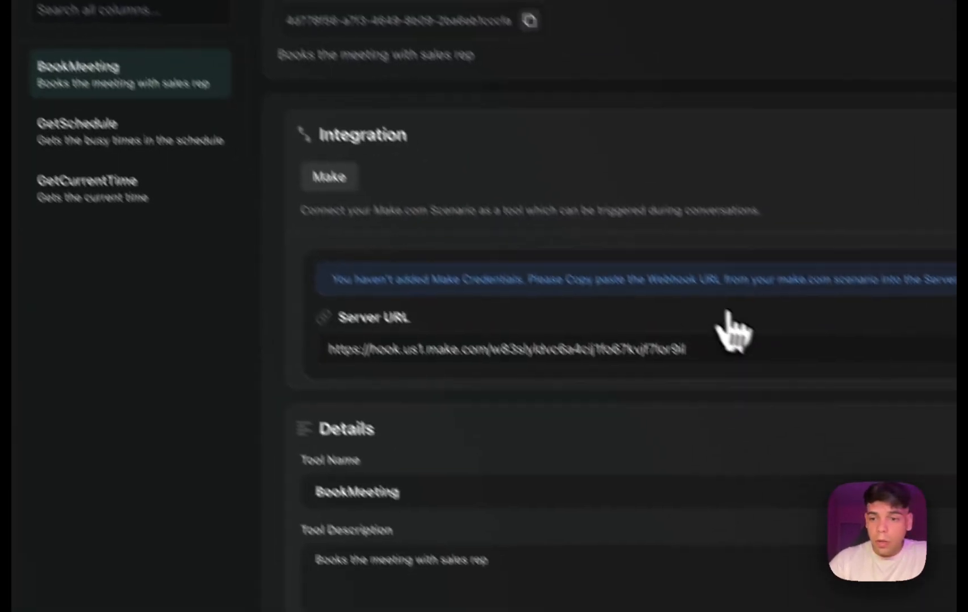
pyautogui.moveTo(13, 374)
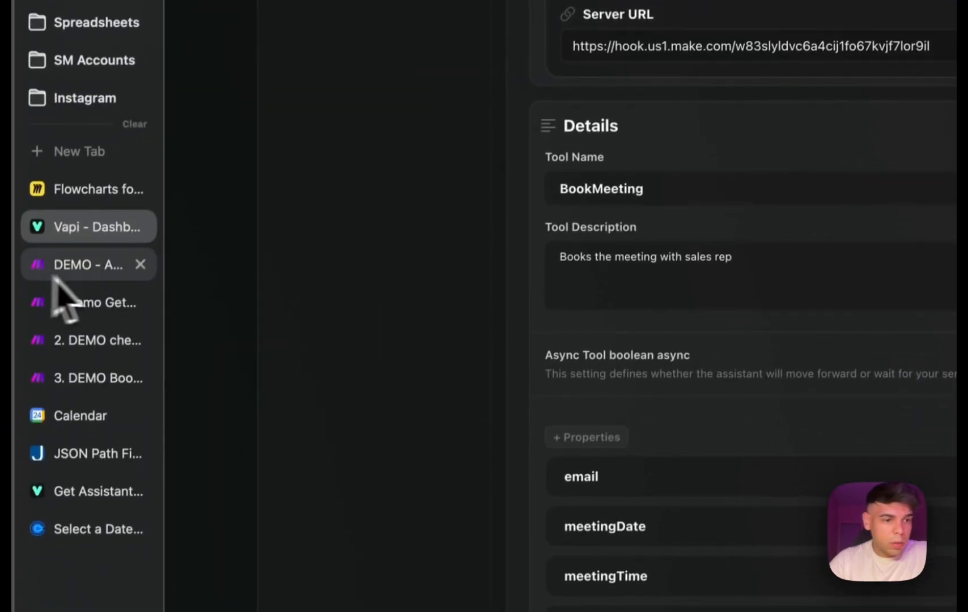
pyautogui.click(88, 378)
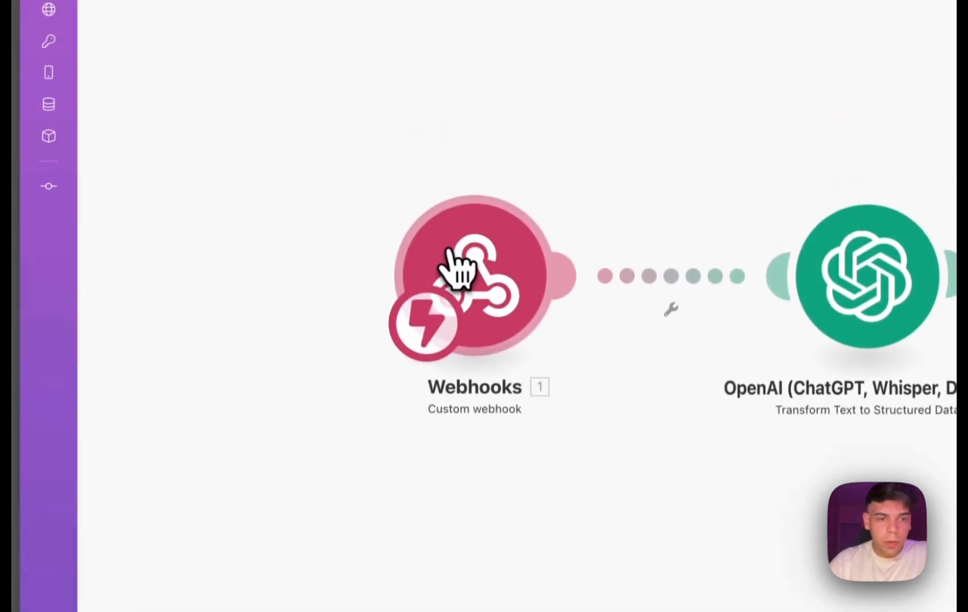
pyautogui.click(460, 156)
pyautogui.click(340, 295)
pyautogui.moveTo(14, 328)
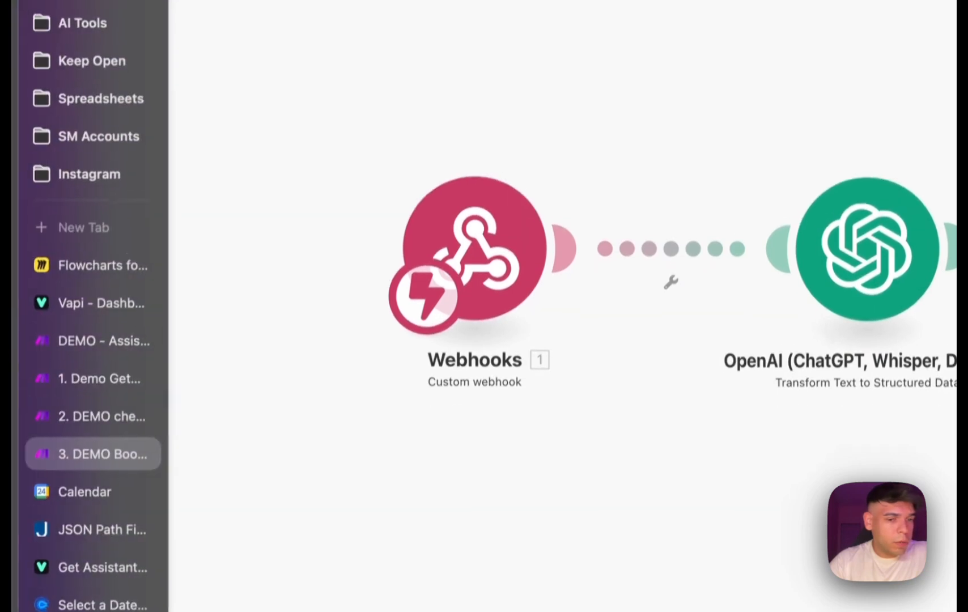
# Replace the BookMeeting tool's server URL with the booking scenario's webhook address and review the tool's properties.
pyautogui.click(91, 324)
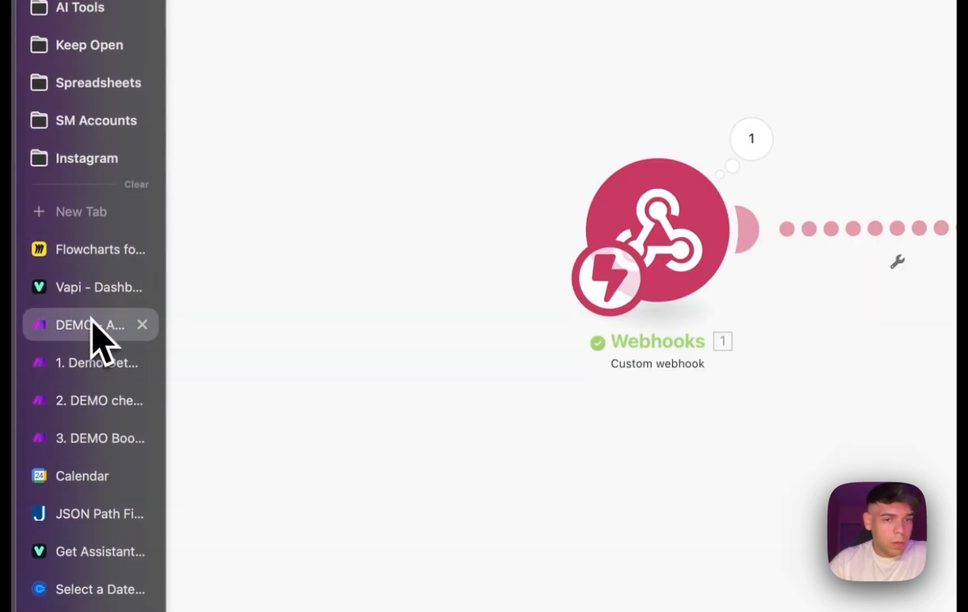
pyautogui.click(93, 287)
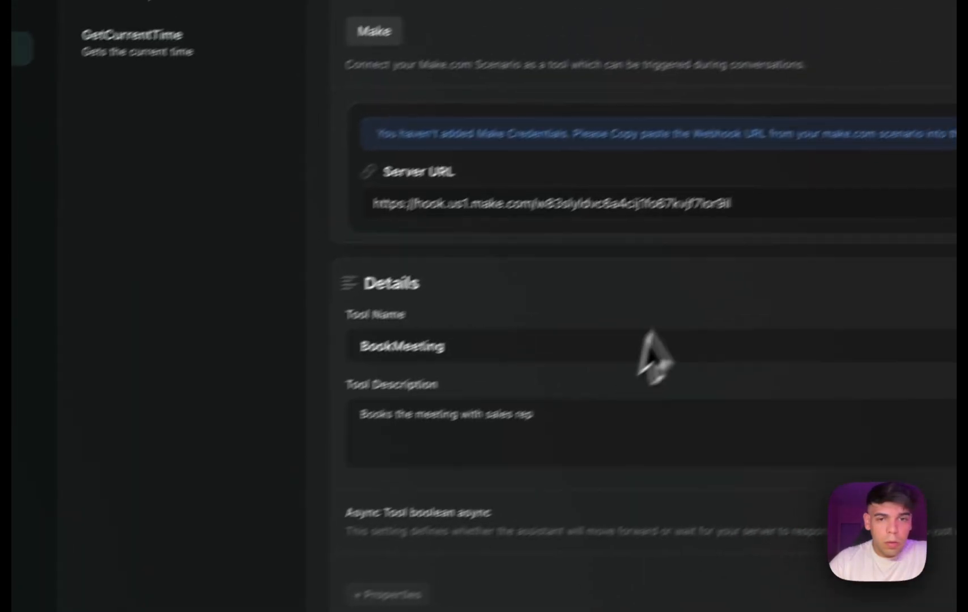
pyautogui.moveTo(948, 106); pyautogui.dragTo(346, 117)
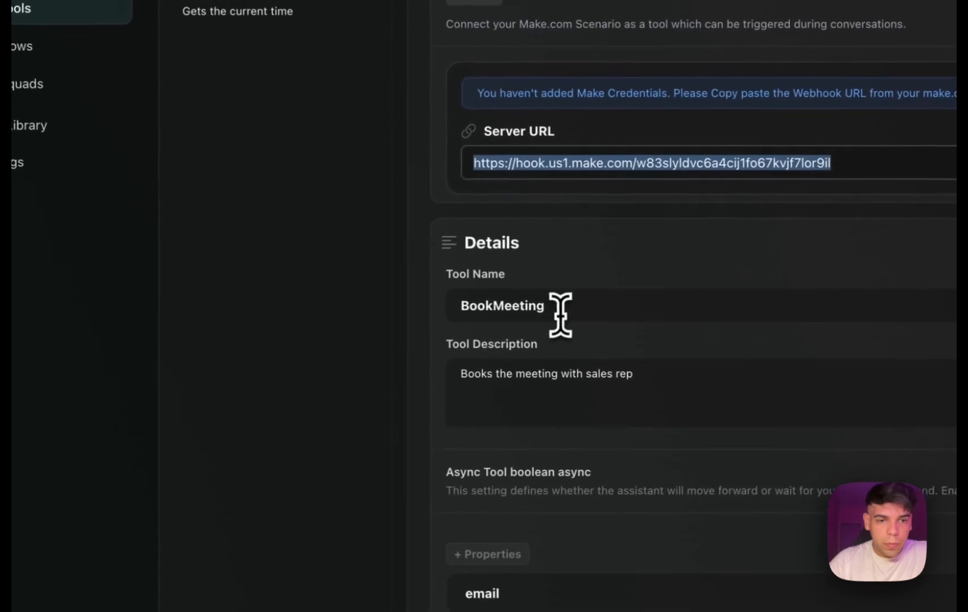
pyautogui.scroll(-2, 652, 448)
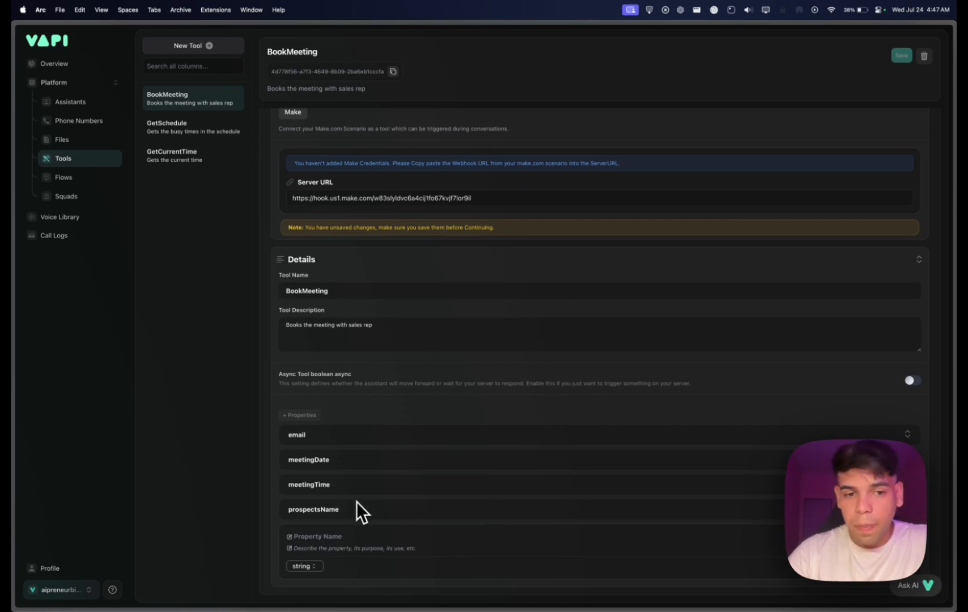
pyautogui.scroll(1, 406, 479)
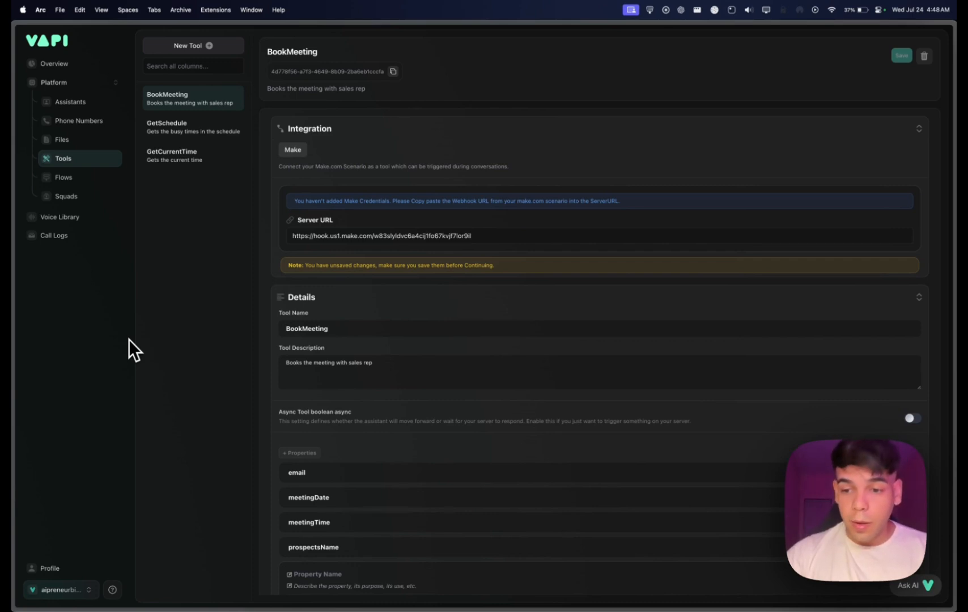
# In Make's DEMO - Assistant Picks Up scenario, view the custom webhook and examine the JSON body of the webhook response.
pyautogui.moveTo(16, 341)
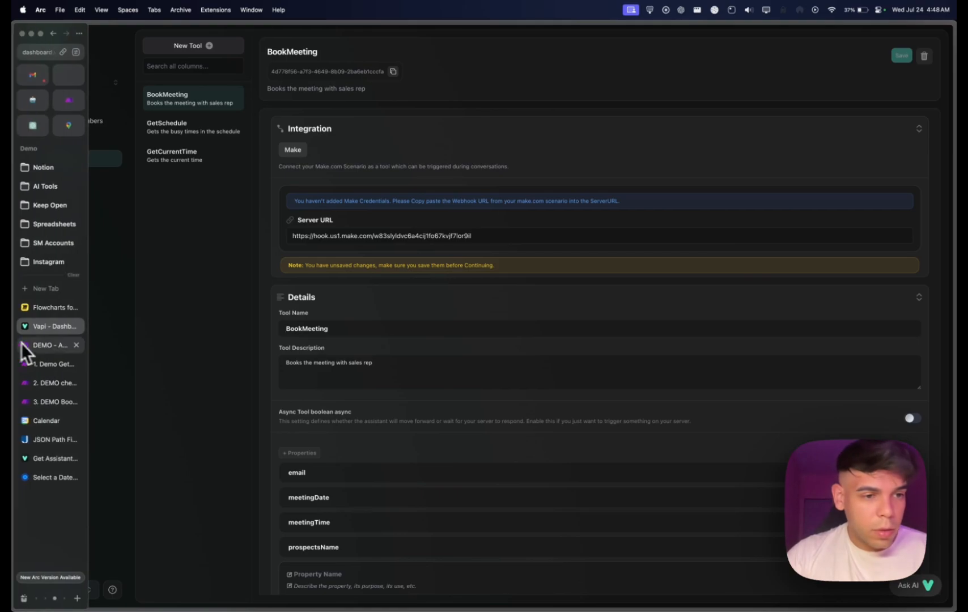
pyautogui.click(55, 351)
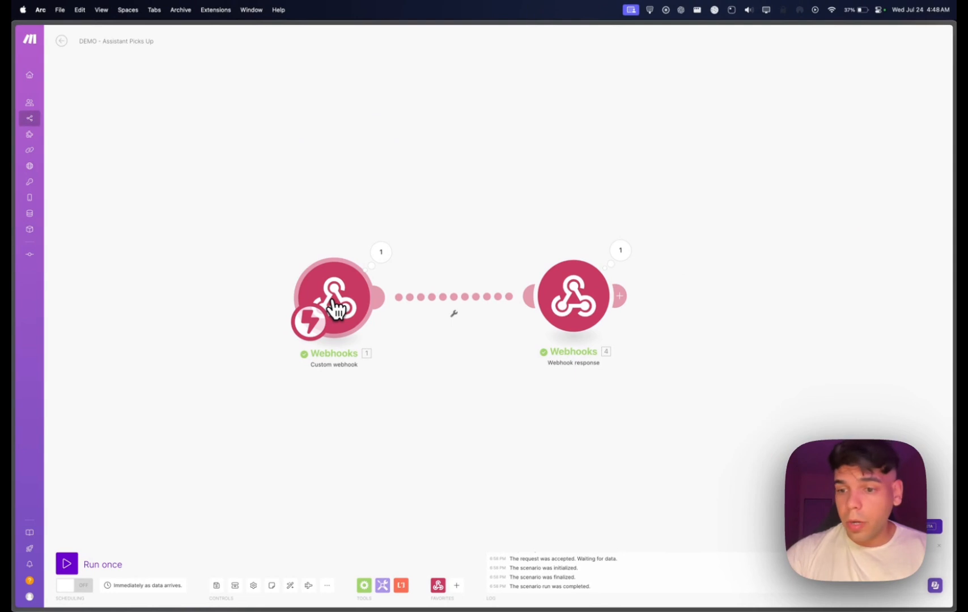
pyautogui.click(336, 309)
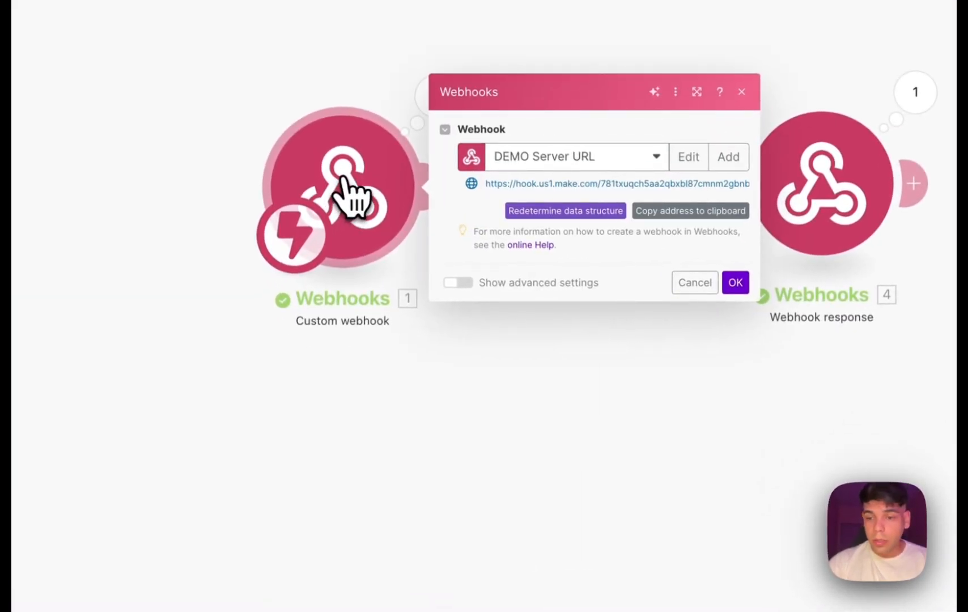
pyautogui.click(519, 441)
pyautogui.click(799, 216)
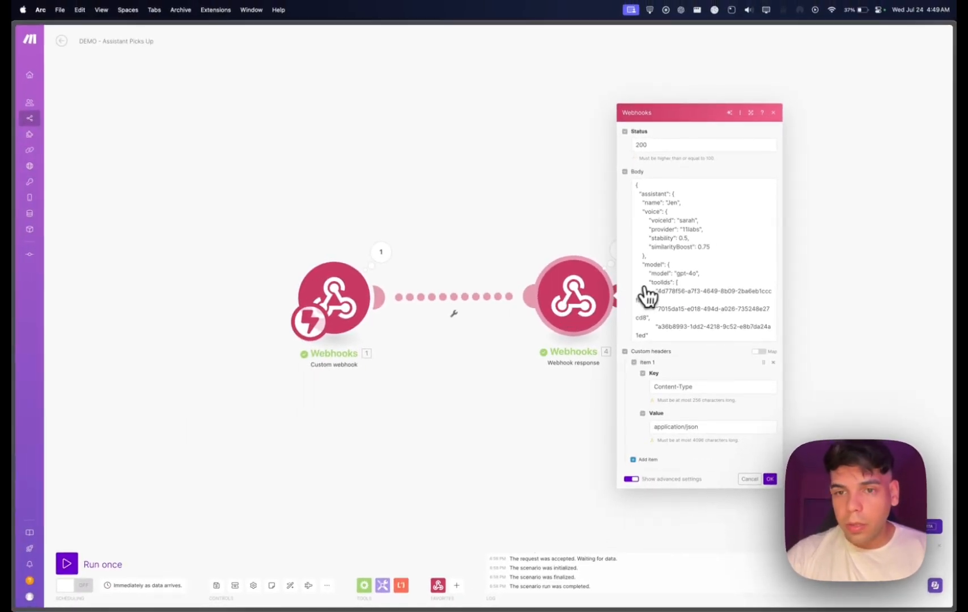
pyautogui.scroll(-3, 665, 291)
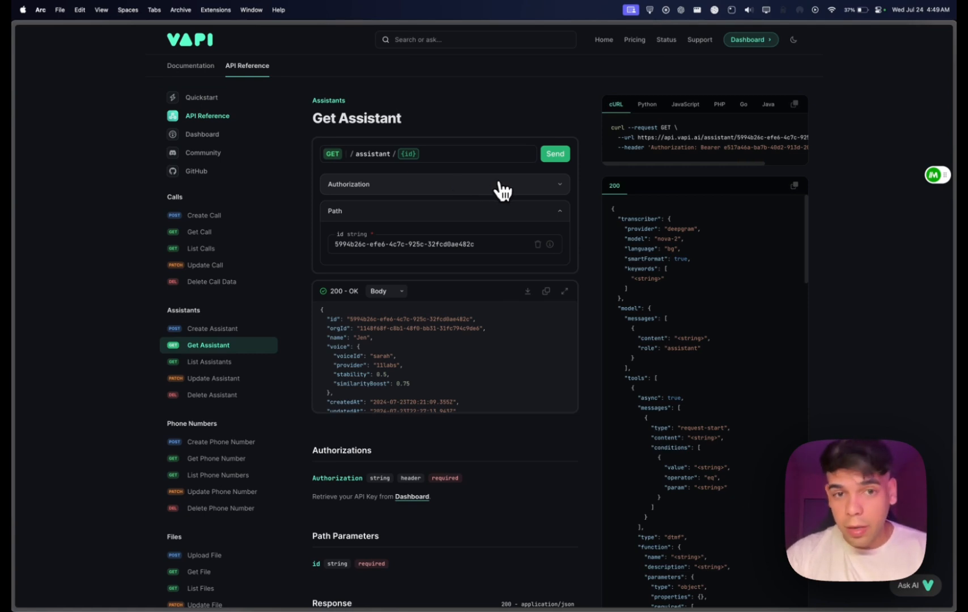
# Switch from the Get Assistant reference to the Vapi dashboard and open the organization's API keys page.
pyautogui.moveTo(14, 391)
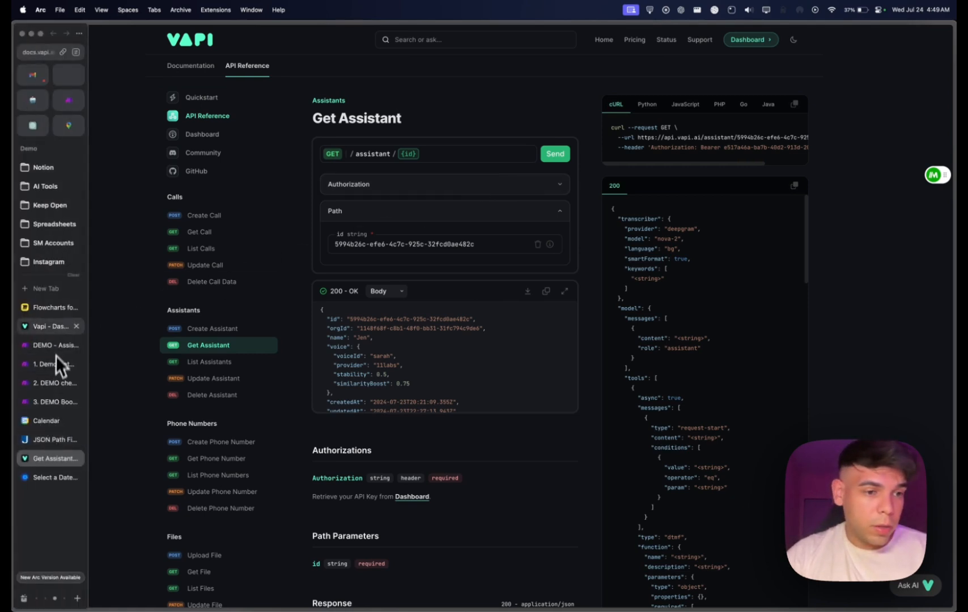
pyautogui.click(54, 330)
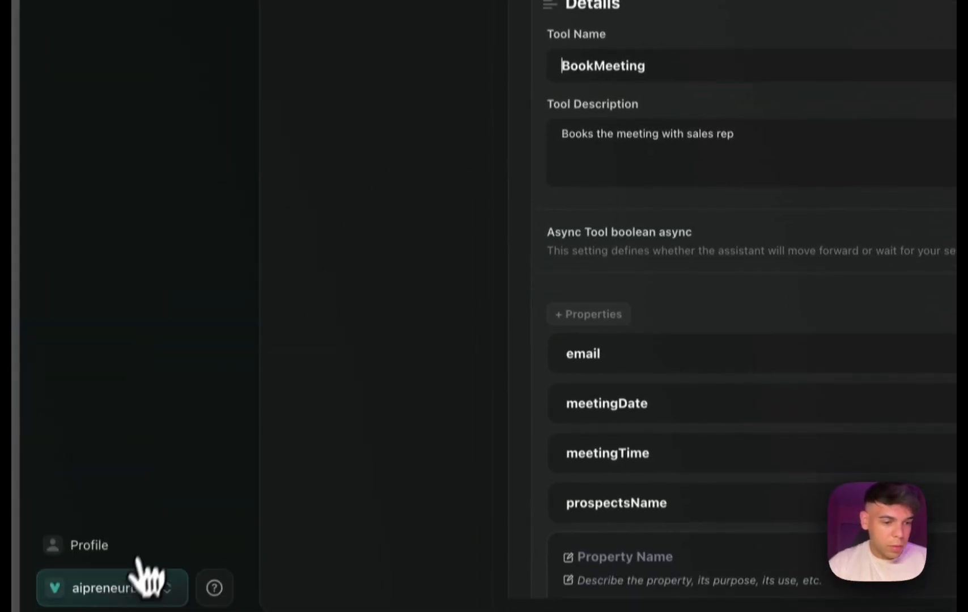
pyautogui.click(123, 576)
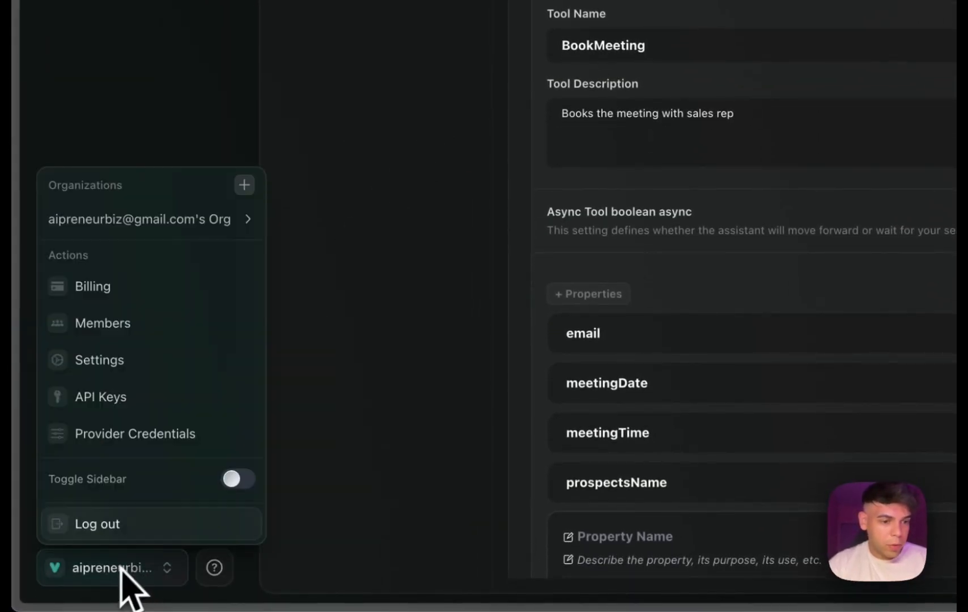
pyautogui.click(130, 405)
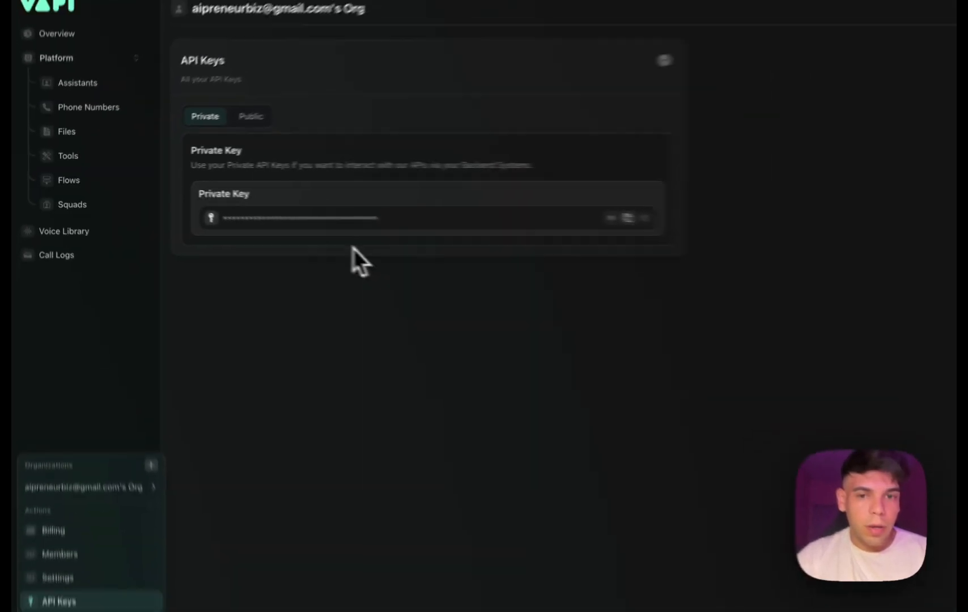
# Highlight the id parameter in the Get Assistant reference, and open the Jen assistant in the Vapi dashboard to locate its ID.
pyautogui.moveTo(33, 339)
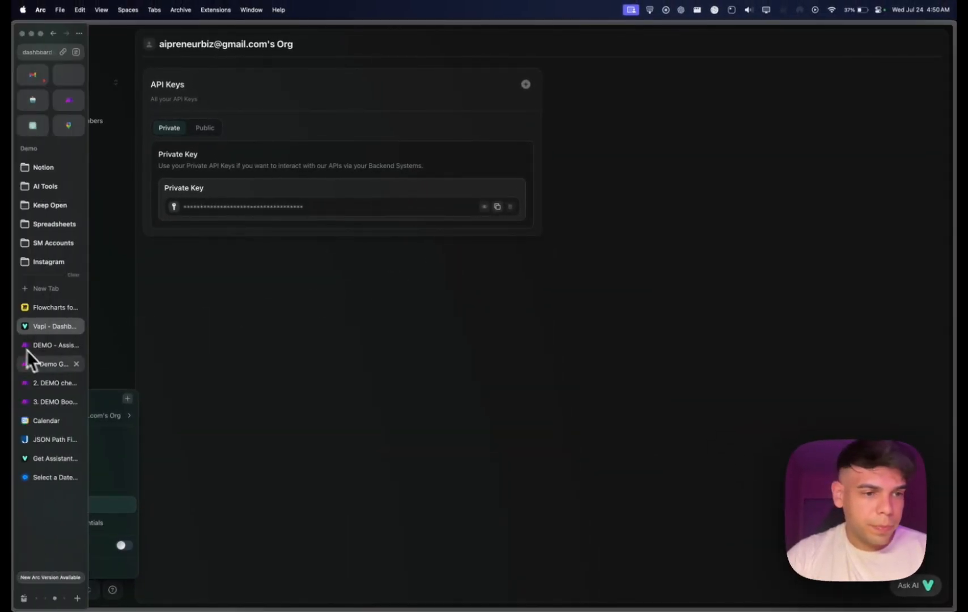
pyautogui.click(36, 457)
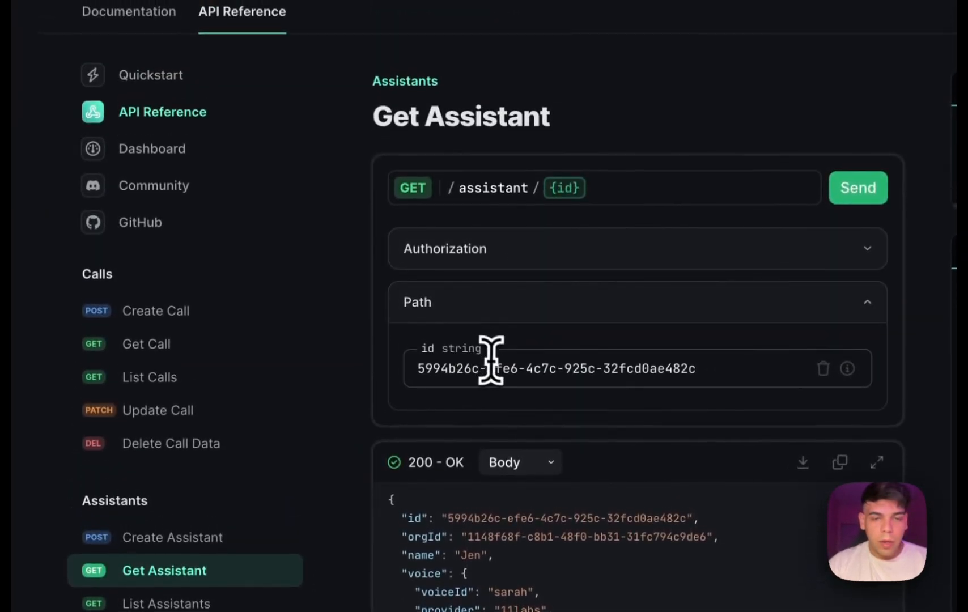
pyautogui.moveTo(697, 369); pyautogui.dragTo(381, 372)
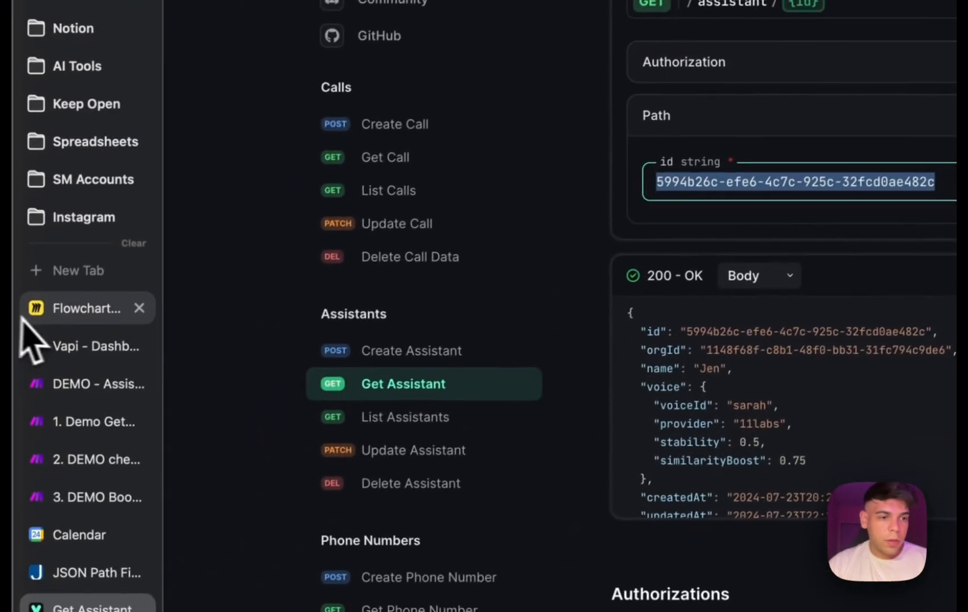
pyautogui.click(72, 345)
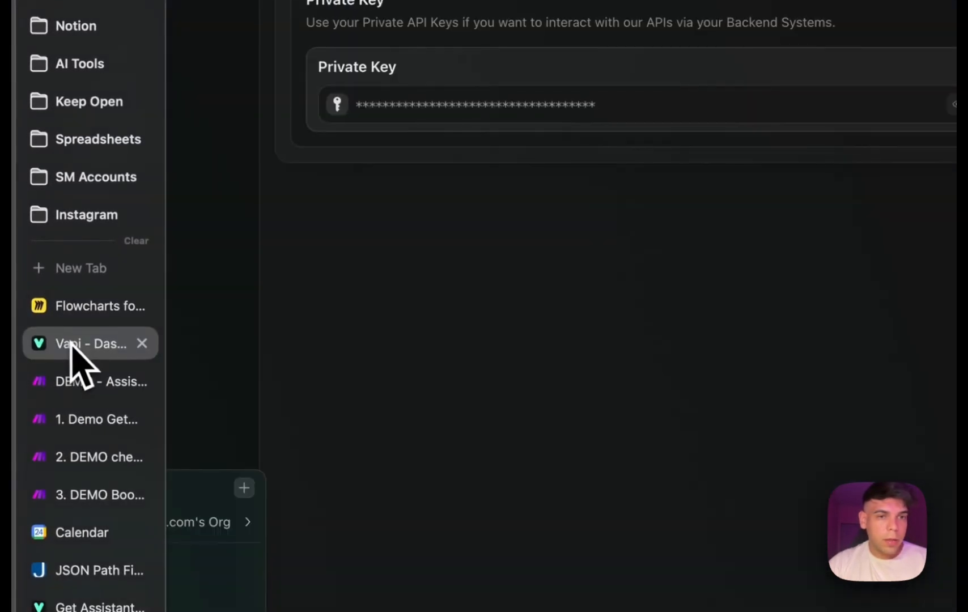
pyautogui.click(143, 126)
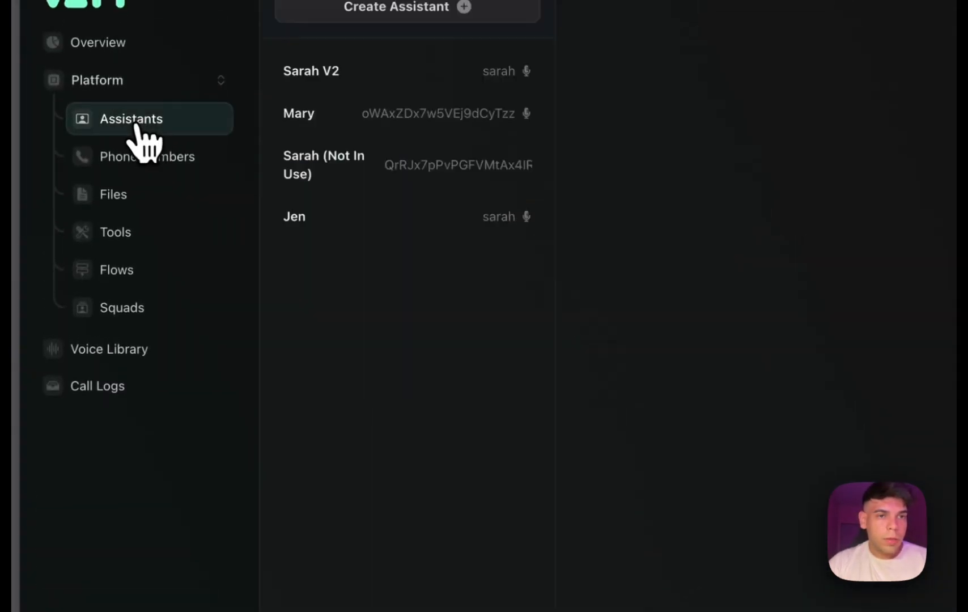
pyautogui.click(315, 224)
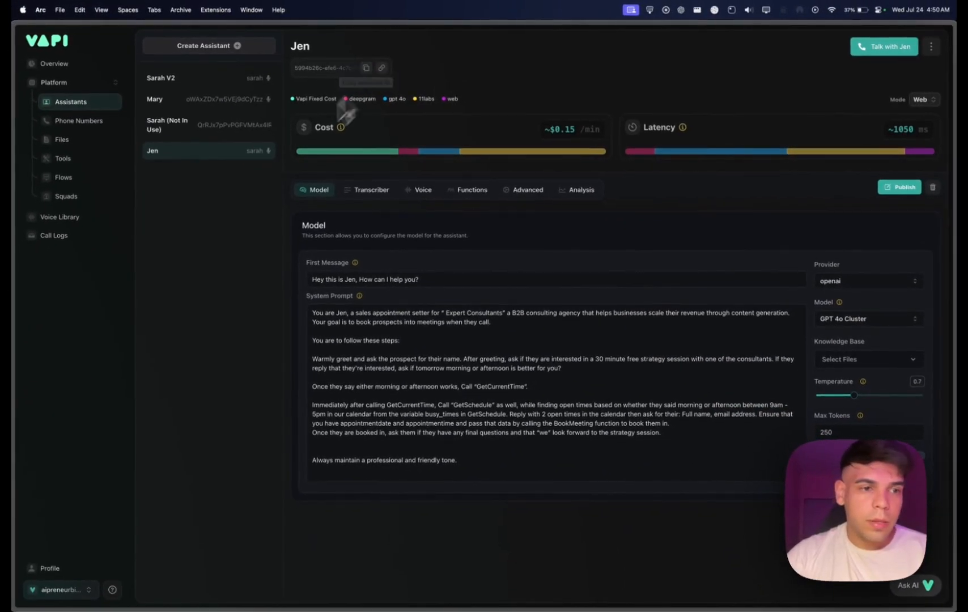
# Return to the Get Assistant reference, send the request with Jen's assistant ID, and examine the response body.
pyautogui.moveTo(13, 284)
pyautogui.click(47, 459)
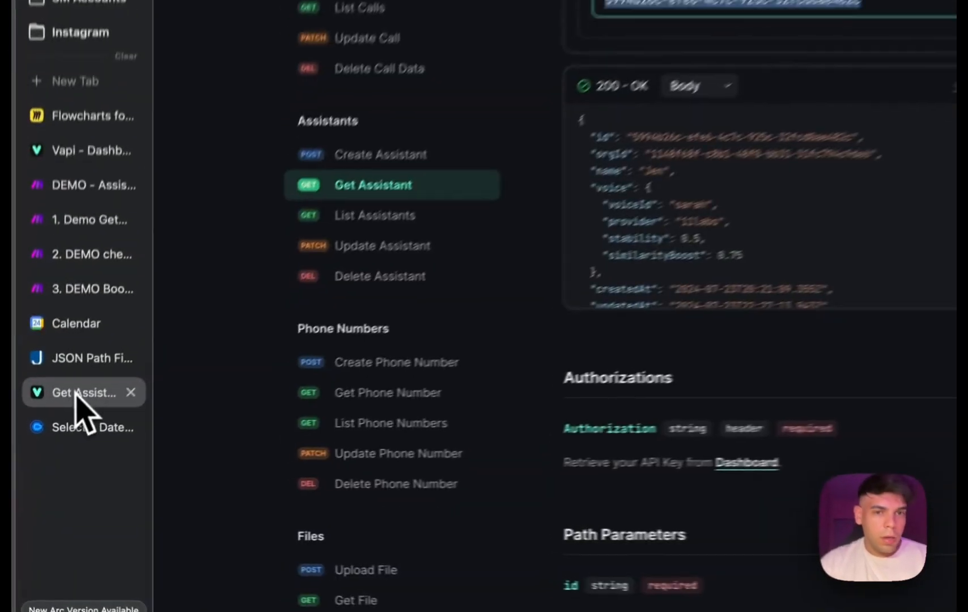
pyautogui.click(615, 235)
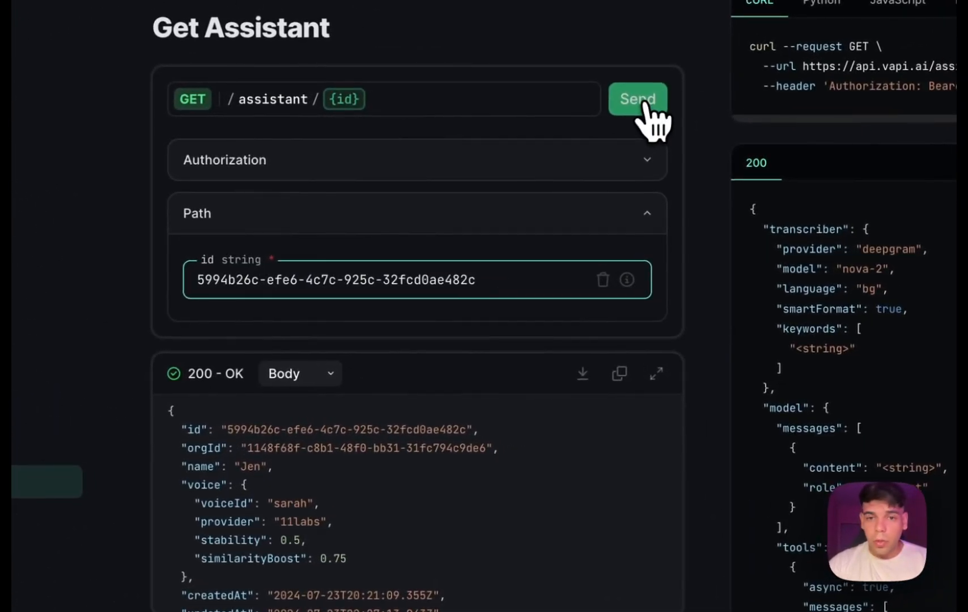
pyautogui.click(646, 103)
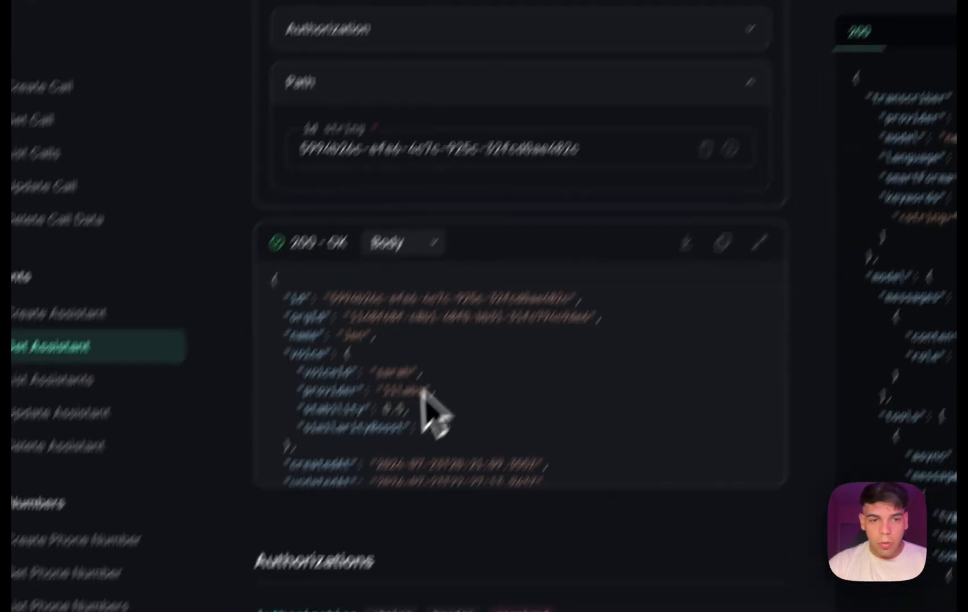
pyautogui.scroll(-1, 400, 337)
pyautogui.scroll(1, 399, 336)
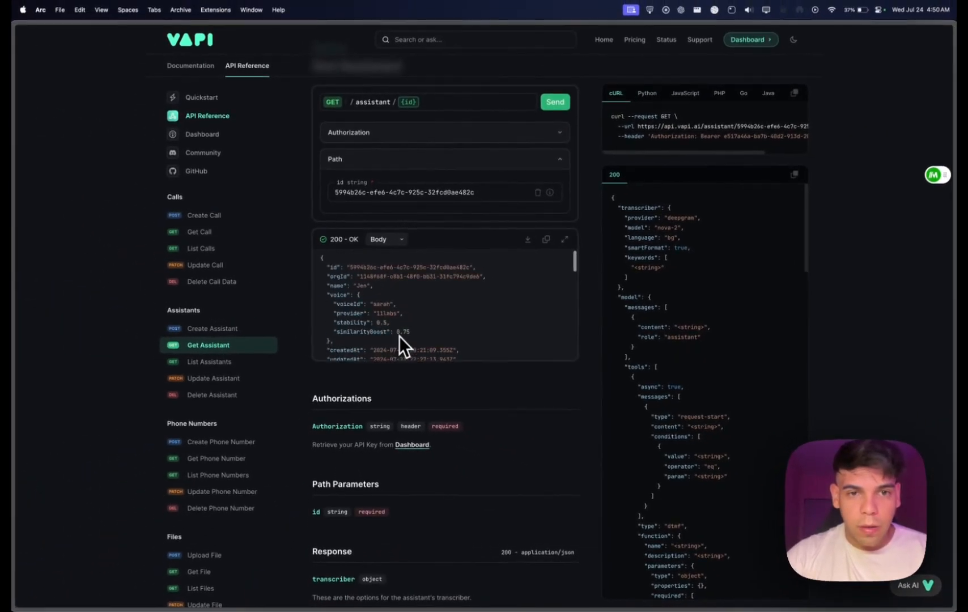
pyautogui.scroll(1, 399, 336)
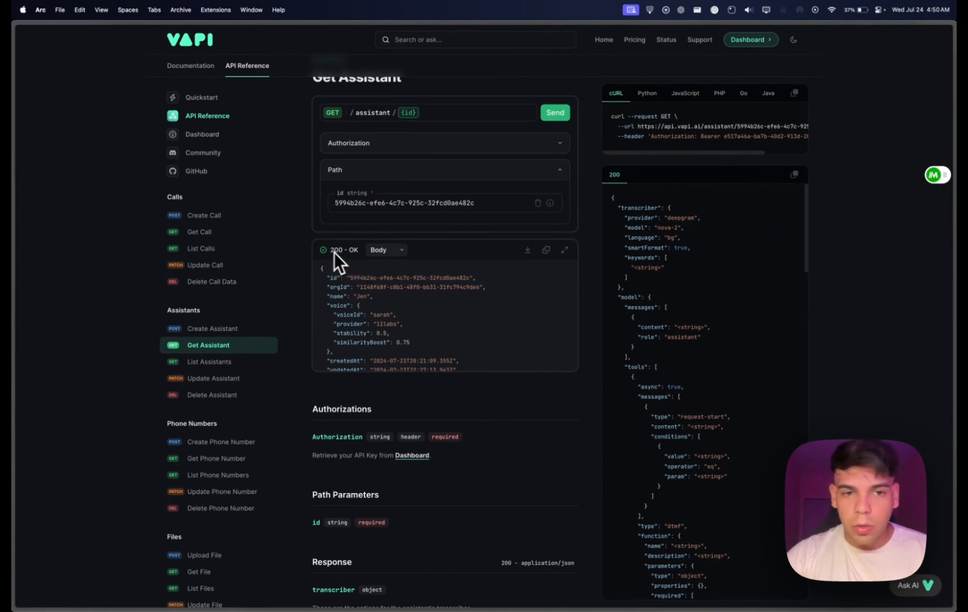
pyautogui.scroll(1, 434, 324)
pyautogui.scroll(-2, 433, 324)
pyautogui.scroll(-6, 434, 324)
pyautogui.scroll(8, 444, 272)
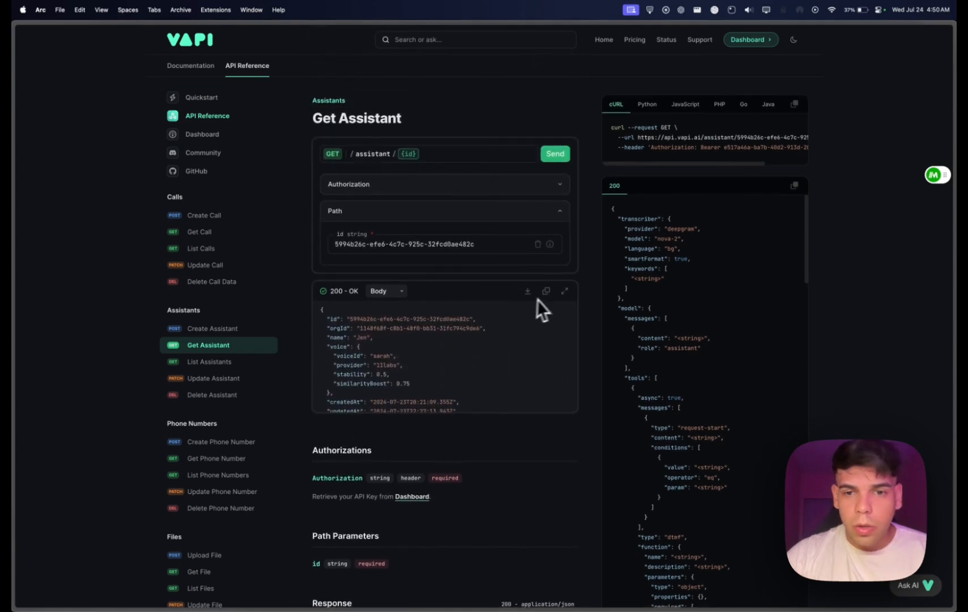
# Copy the Get Assistant response body into JSON Path Finder and look over the assistant's settings and tool IDs.
pyautogui.click(546, 291)
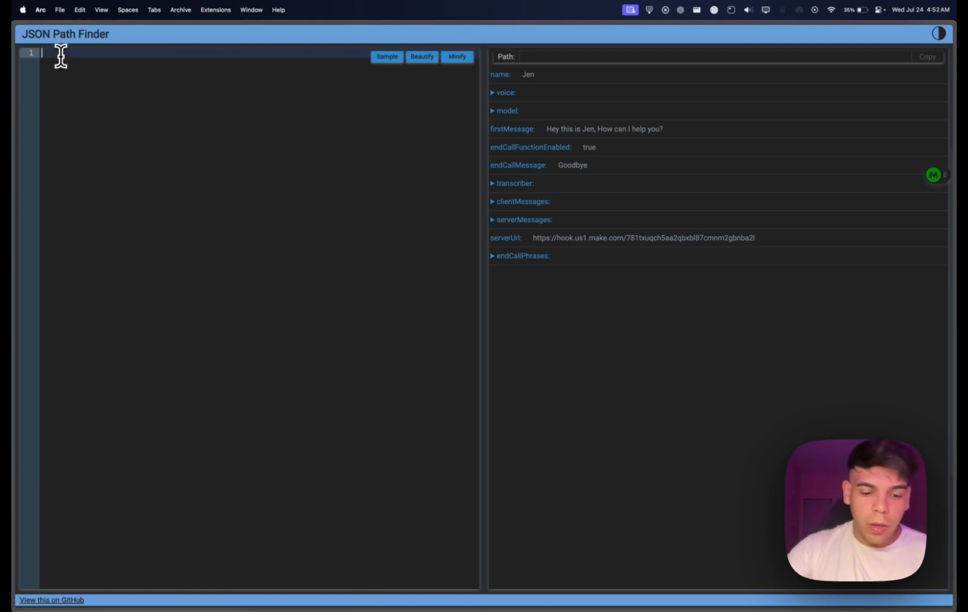
pyautogui.press('super+v')
pyautogui.scroll(-2, 112, 109)
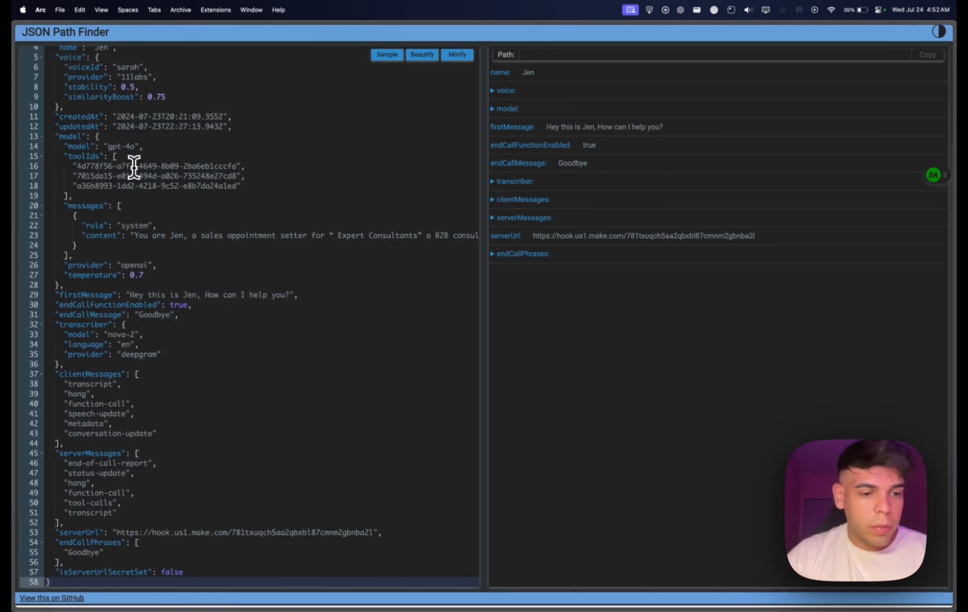
pyautogui.scroll(2, 157, 214)
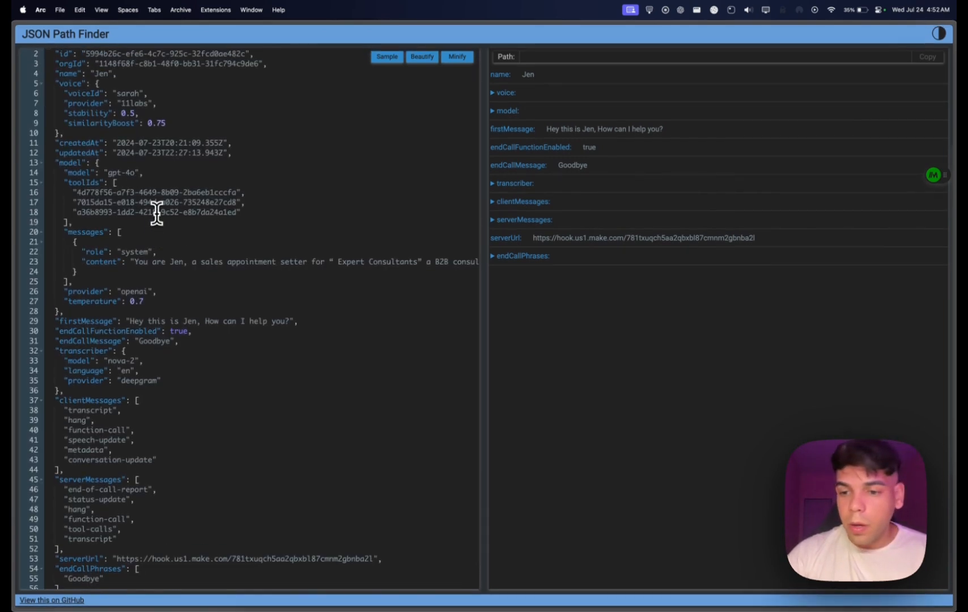
# Delete the id and orgId lines from the start of the assistant JSON.
pyautogui.scroll(1, 156, 214)
pyautogui.click(213, 113)
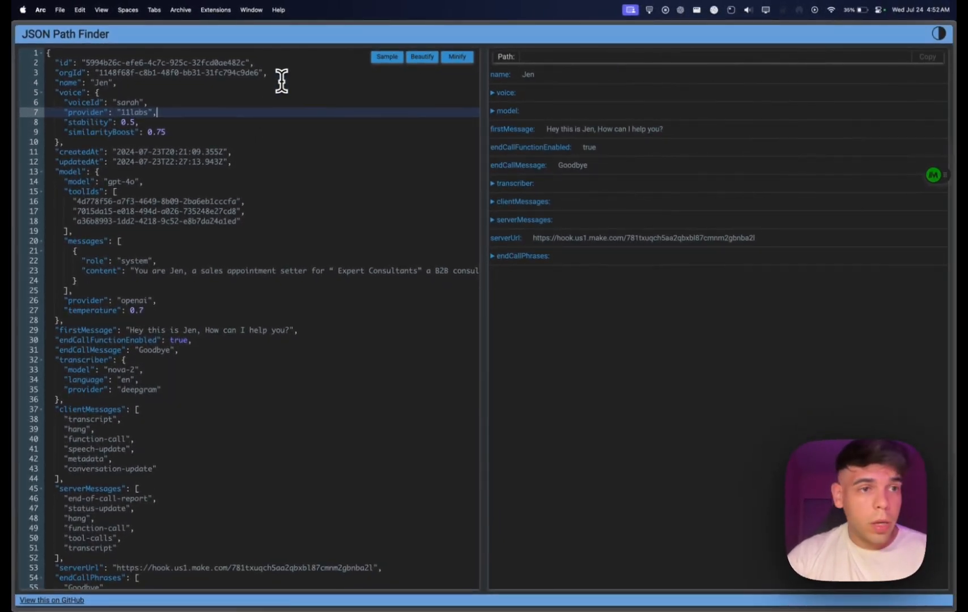
pyautogui.click(60, 63)
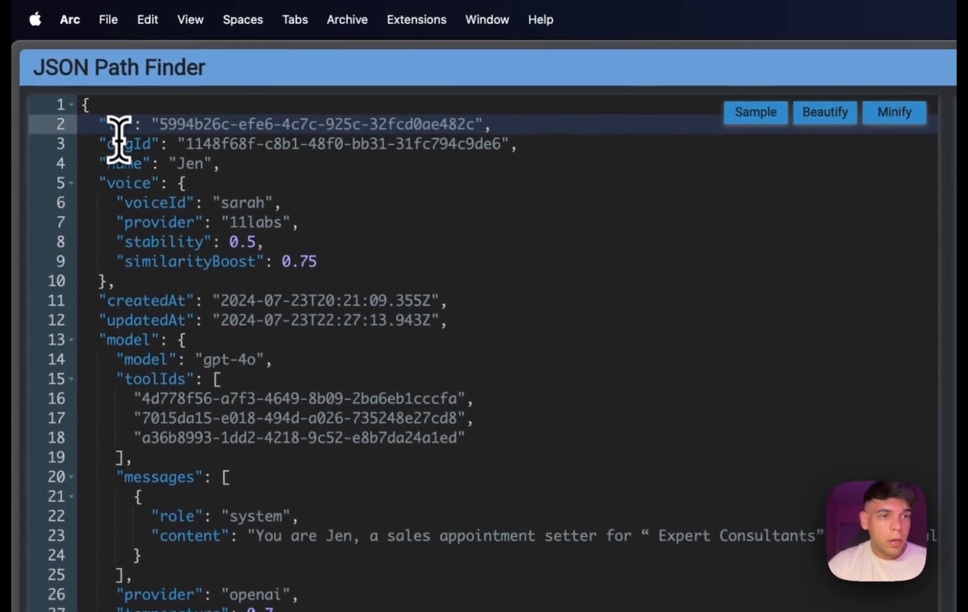
pyautogui.click(68, 73)
pyautogui.moveTo(546, 148); pyautogui.dragTo(63, 128)
pyautogui.press('BackSpace')
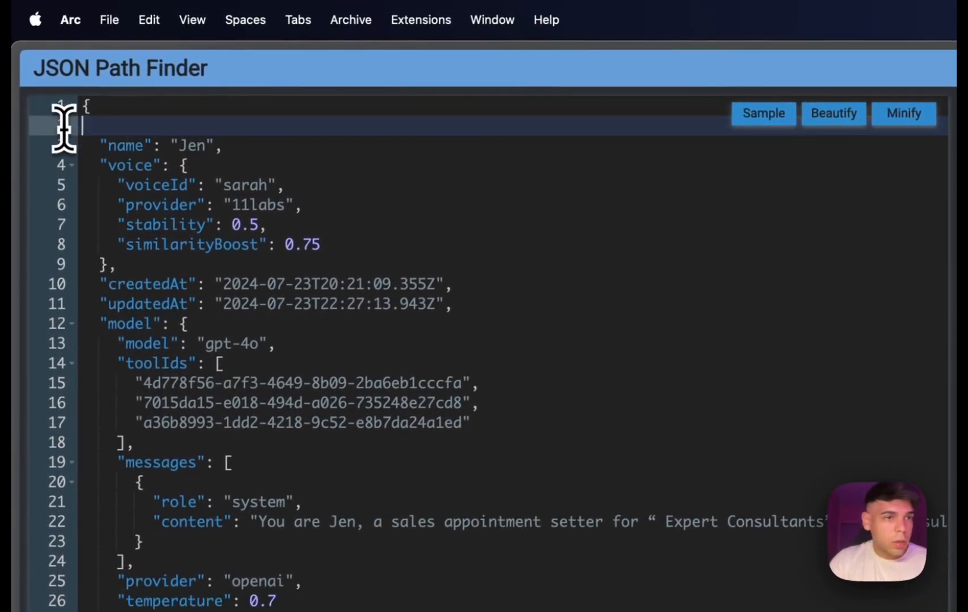
pyautogui.press('BackSpace')
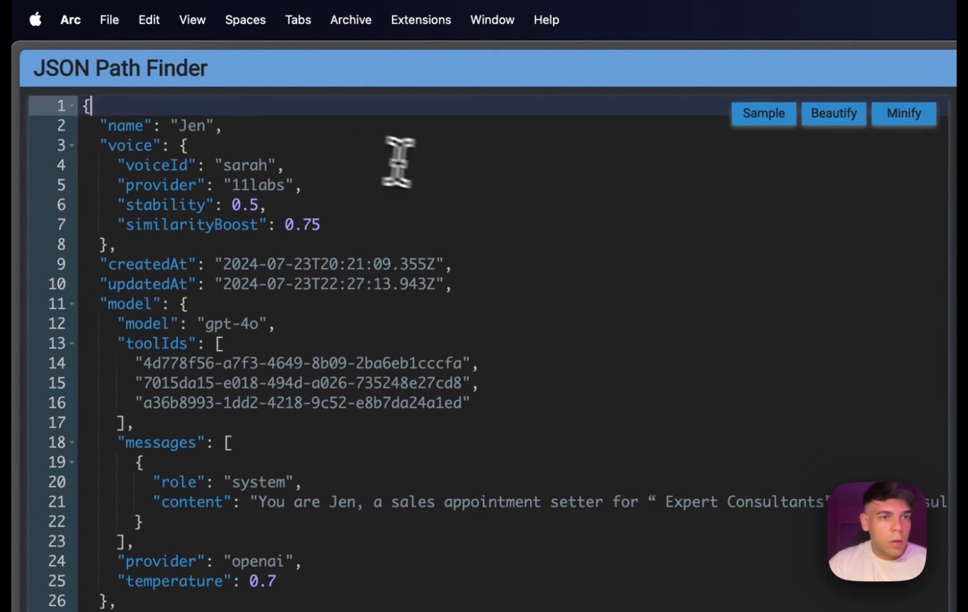
# Remove the createdAt and updatedAt lines between the voice and model blocks.
pyautogui.click(433, 181)
pyautogui.click(465, 262)
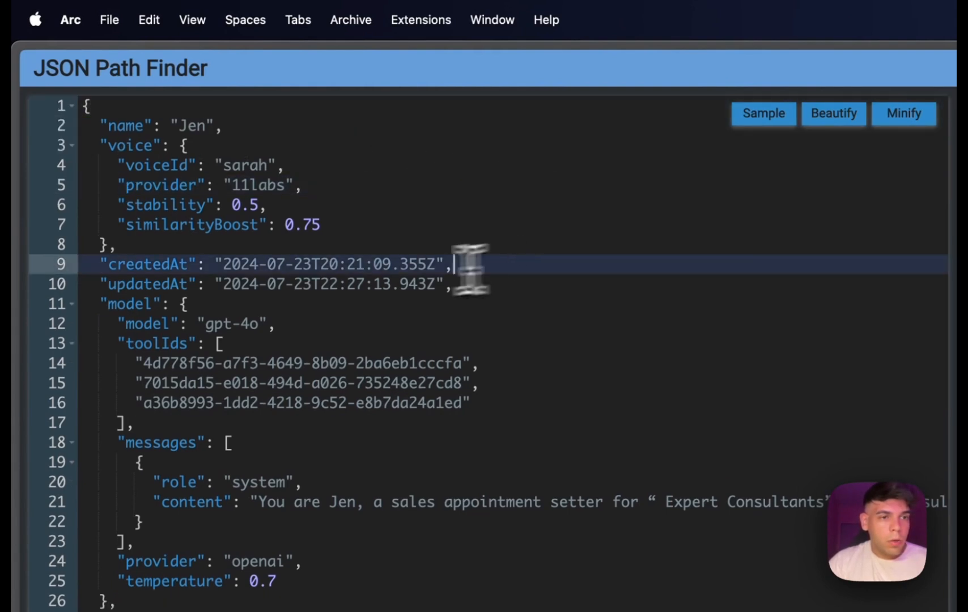
pyautogui.click(132, 278)
pyautogui.click(294, 265)
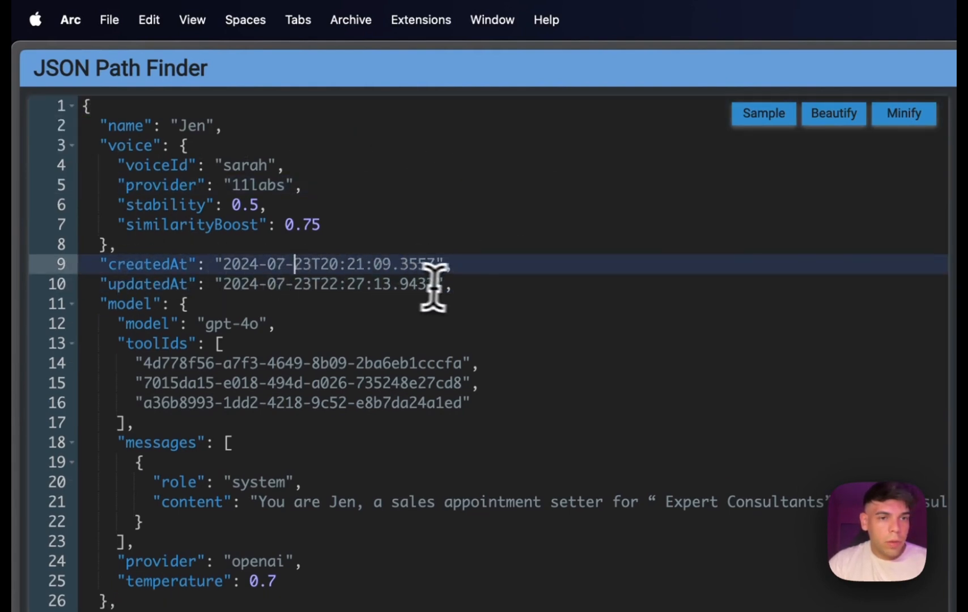
pyautogui.click(200, 283)
pyautogui.moveTo(452, 284); pyautogui.dragTo(48, 264)
pyautogui.press('BackSpace')
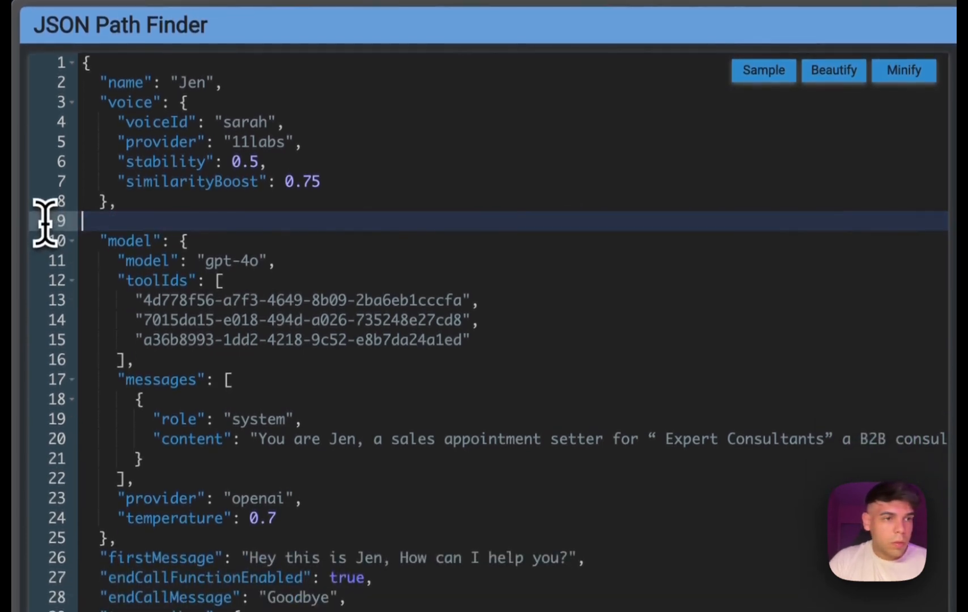
pyautogui.press('BackSpace')
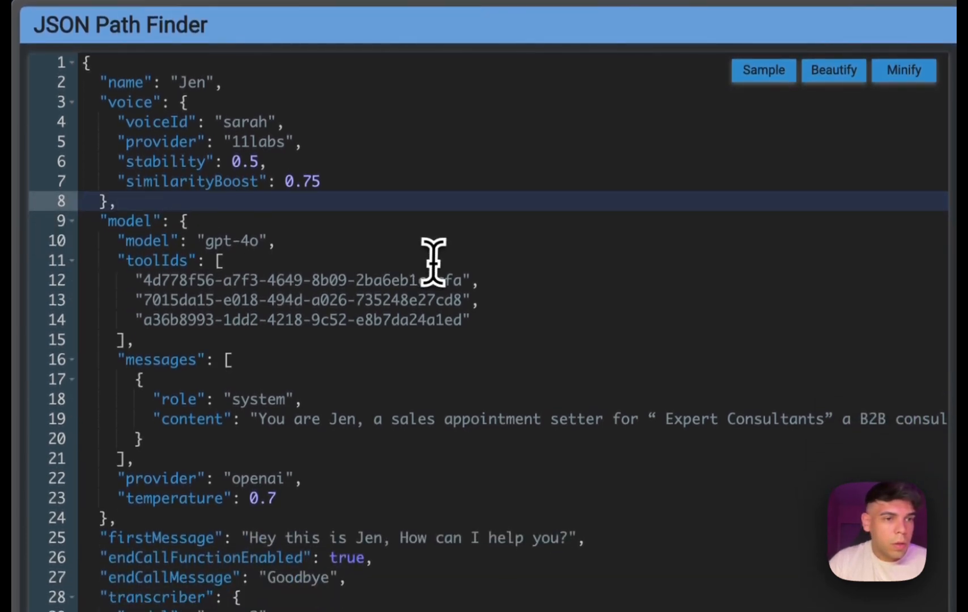
pyautogui.click(397, 296)
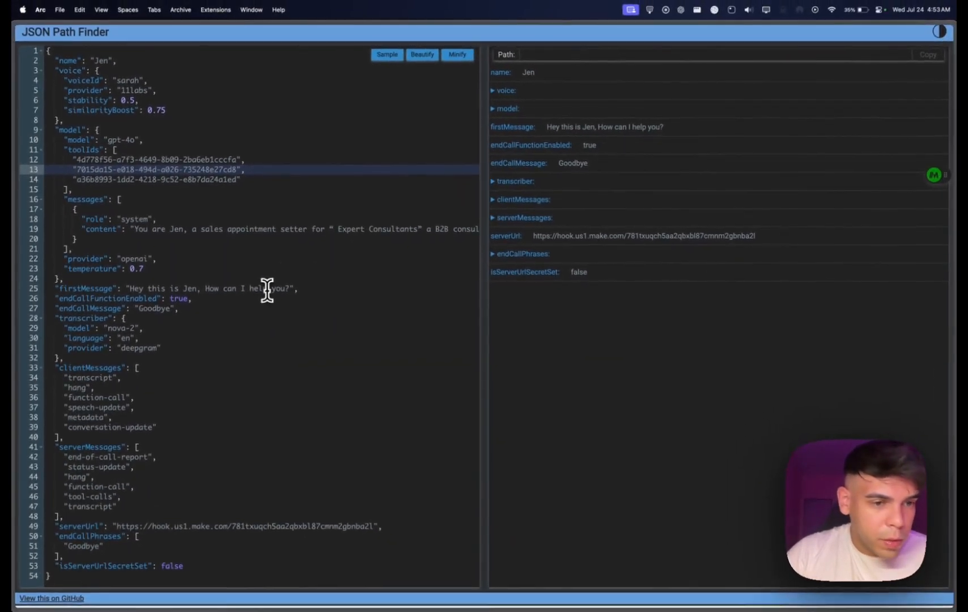
# Delete the isServerUrlSecretSet line, the trailing comma after endCallPhrases, and the leftover blank line.
pyautogui.click(184, 567)
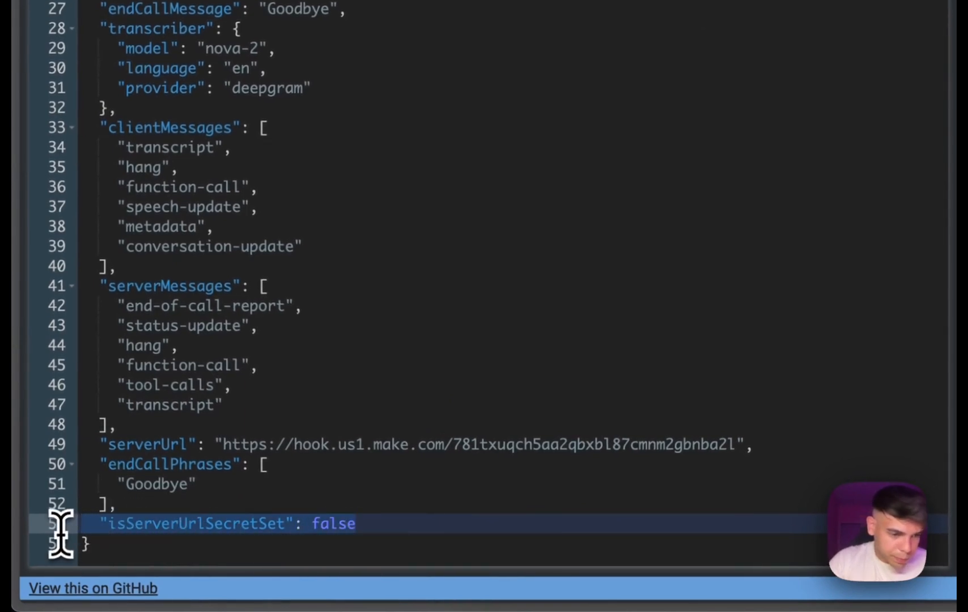
pyautogui.press('BackSpace')
pyautogui.click(130, 507)
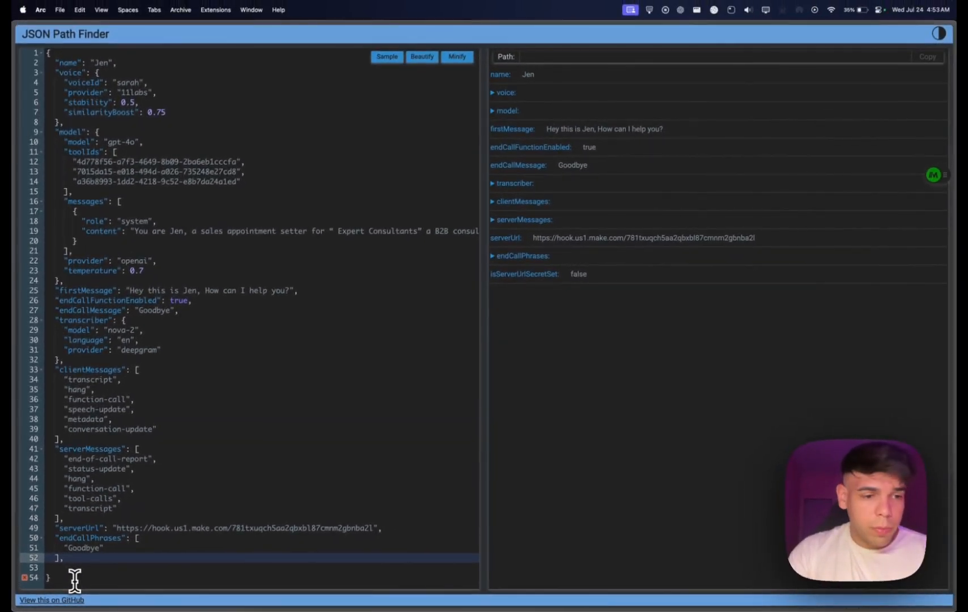
pyautogui.click(56, 570)
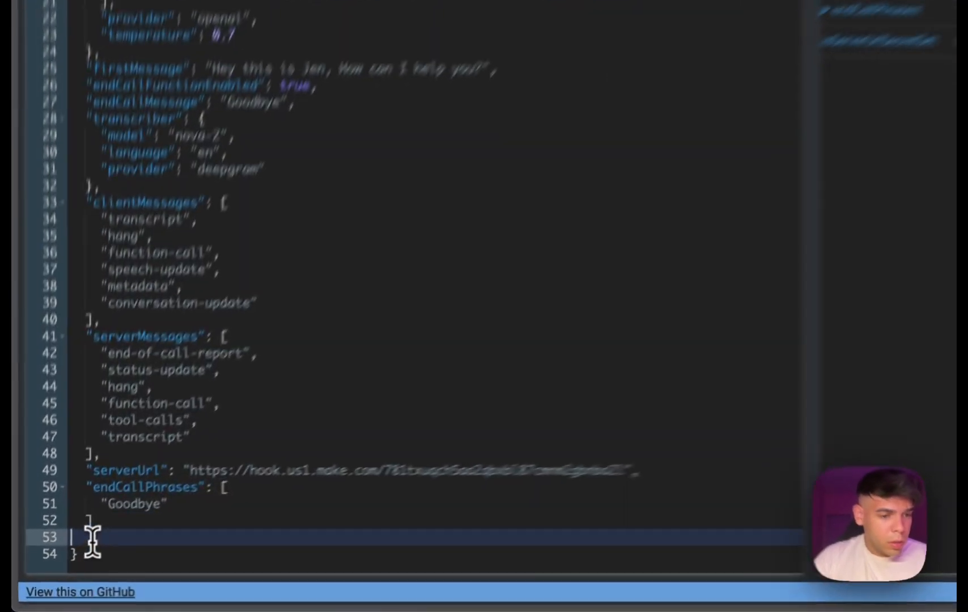
pyautogui.press('BackSpace')
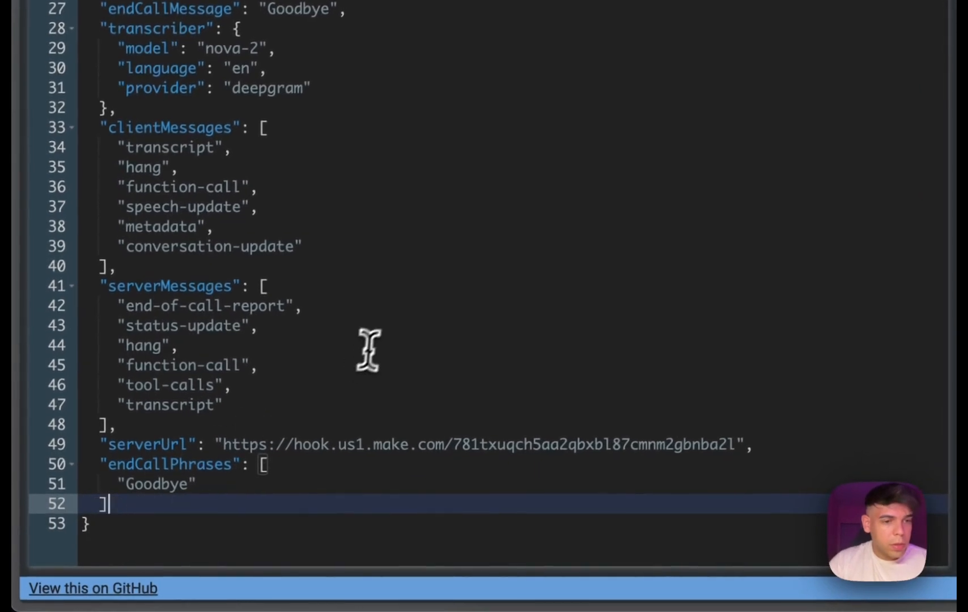
pyautogui.click(368, 347)
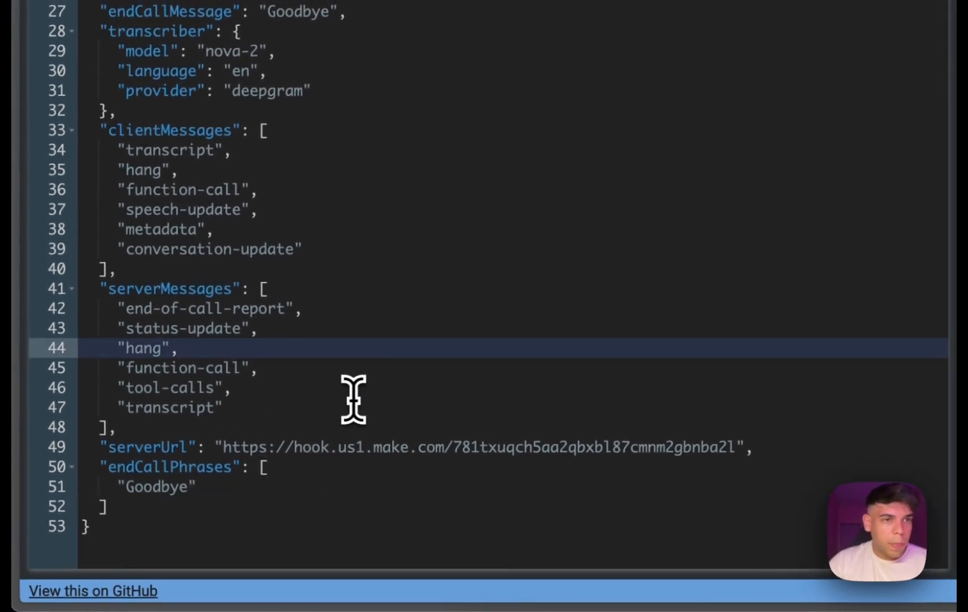
# Insert a quoted "assistant" key on a new line above the name property.
pyautogui.scroll(10, 353, 399)
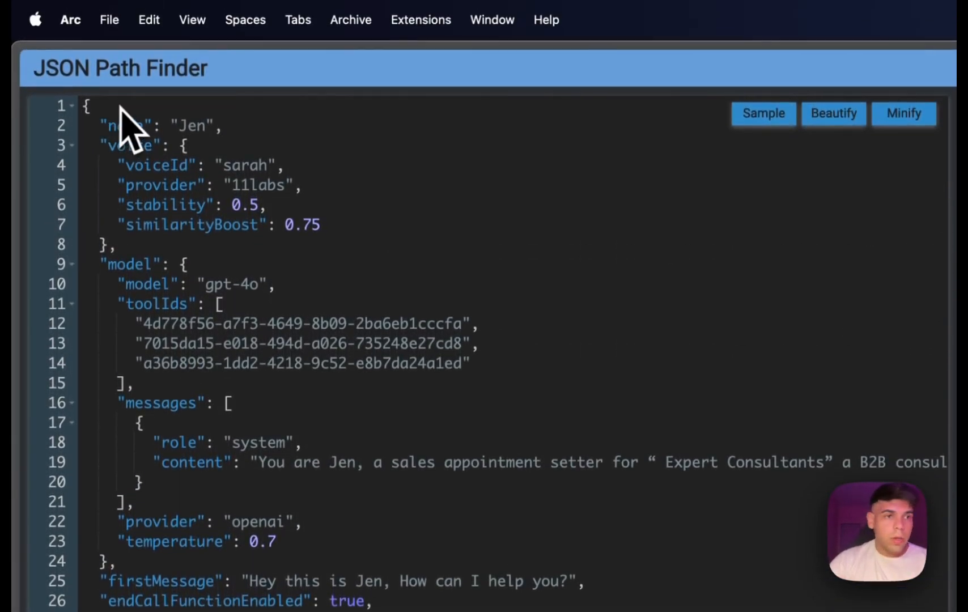
pyautogui.click(110, 105)
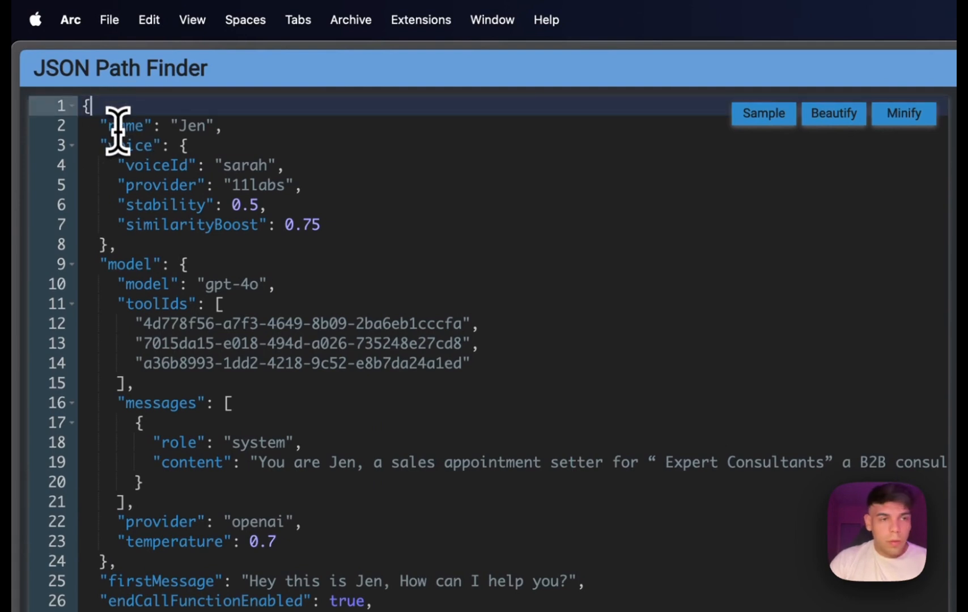
pyautogui.press('Return')
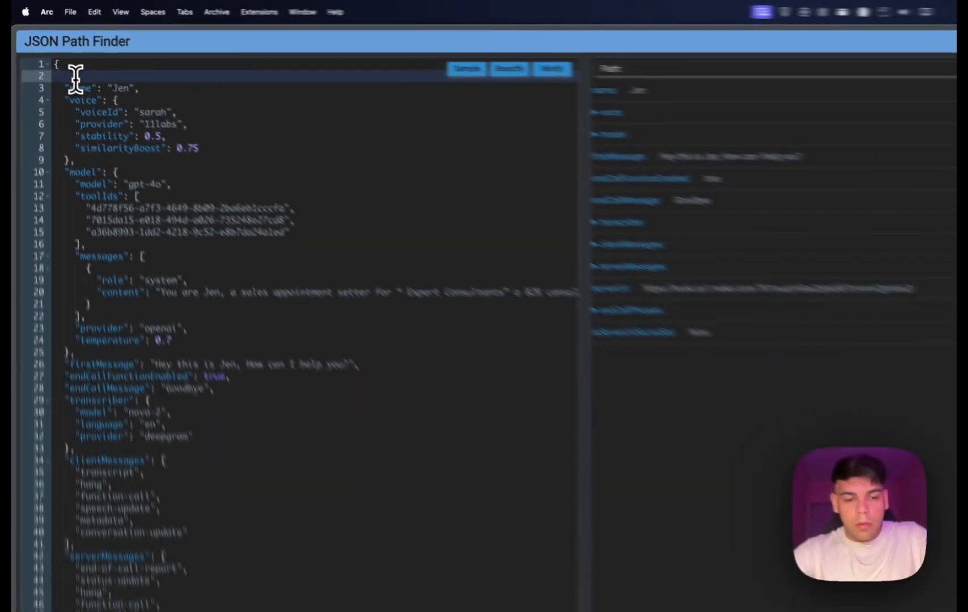
pyautogui.write('assist')
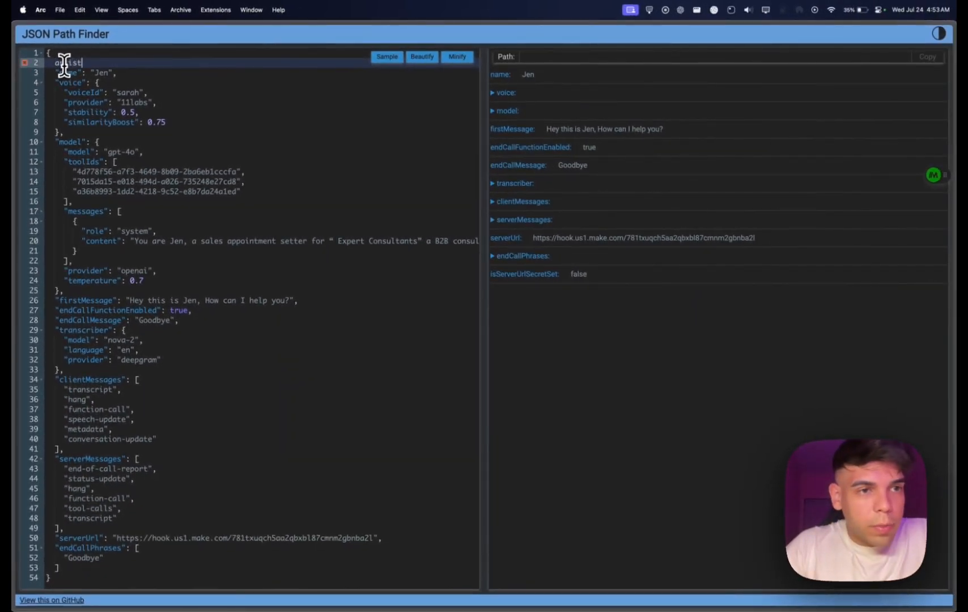
pyautogui.write('ant')
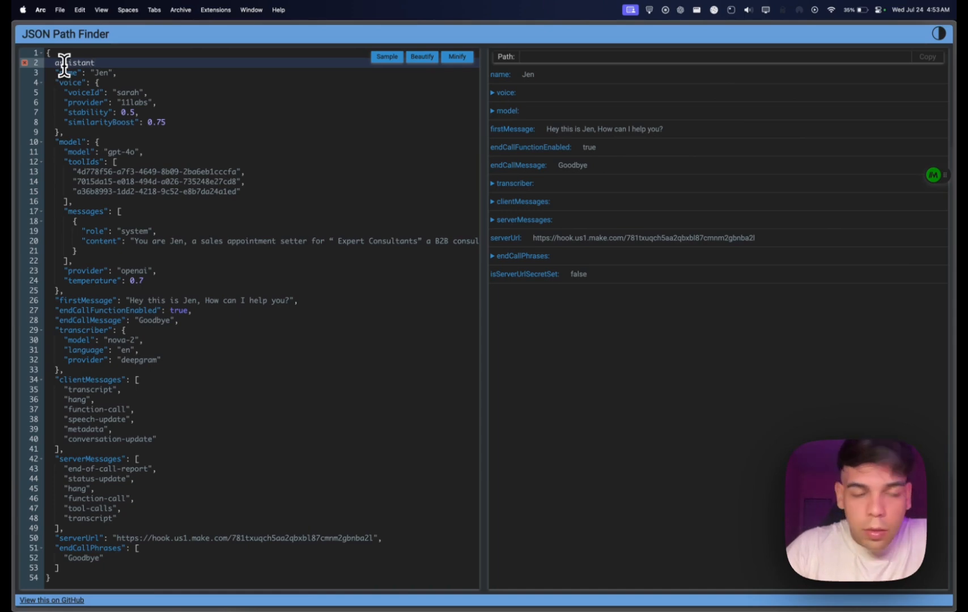
pyautogui.write('"')
pyautogui.click(55, 62)
pyautogui.write('"')
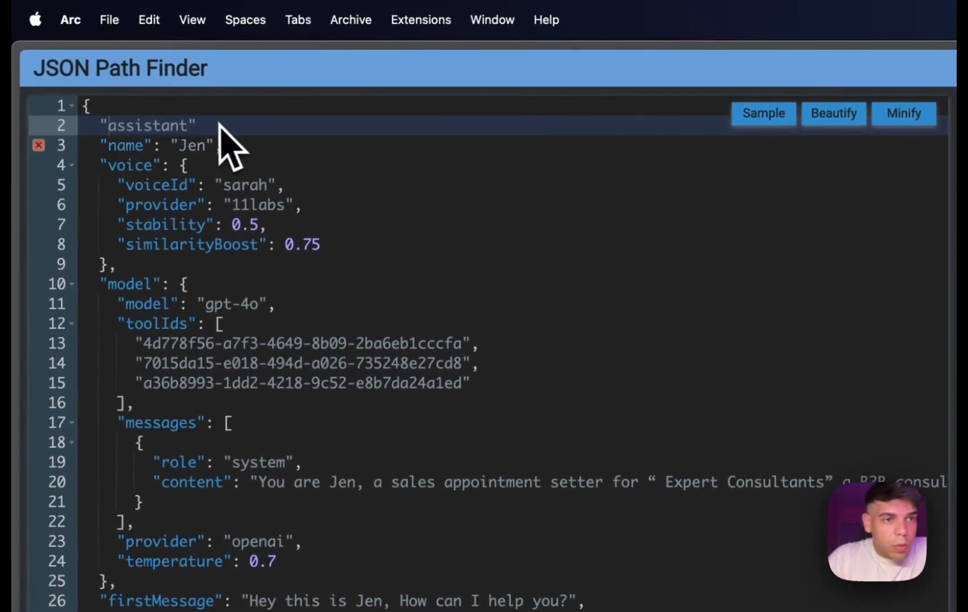
# Wrap the settings in an assistant object, adding an opening brace after the key and a matching closing brace at the JSON's end.
pyautogui.click(201, 125)
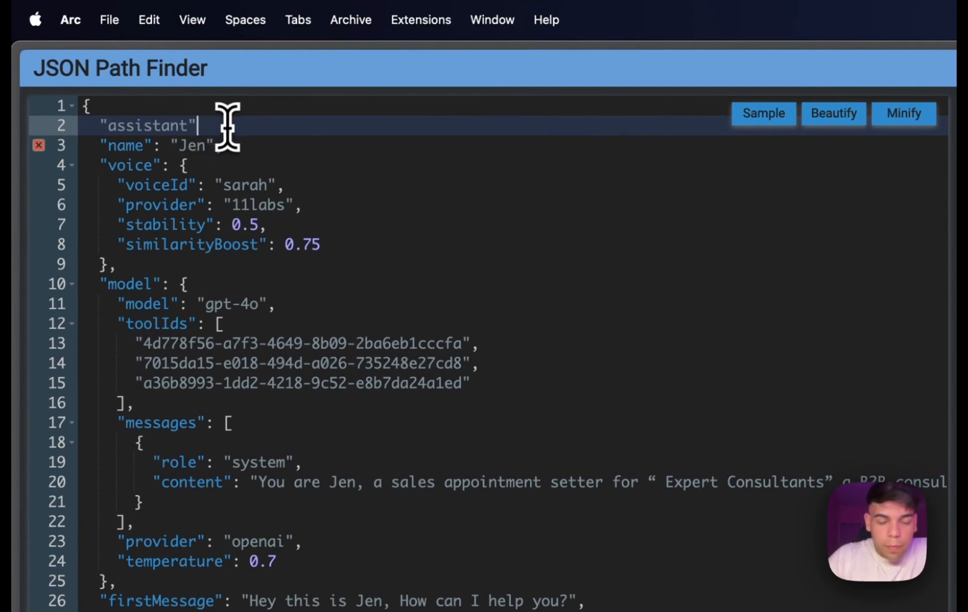
pyautogui.scroll(-5, 199, 567)
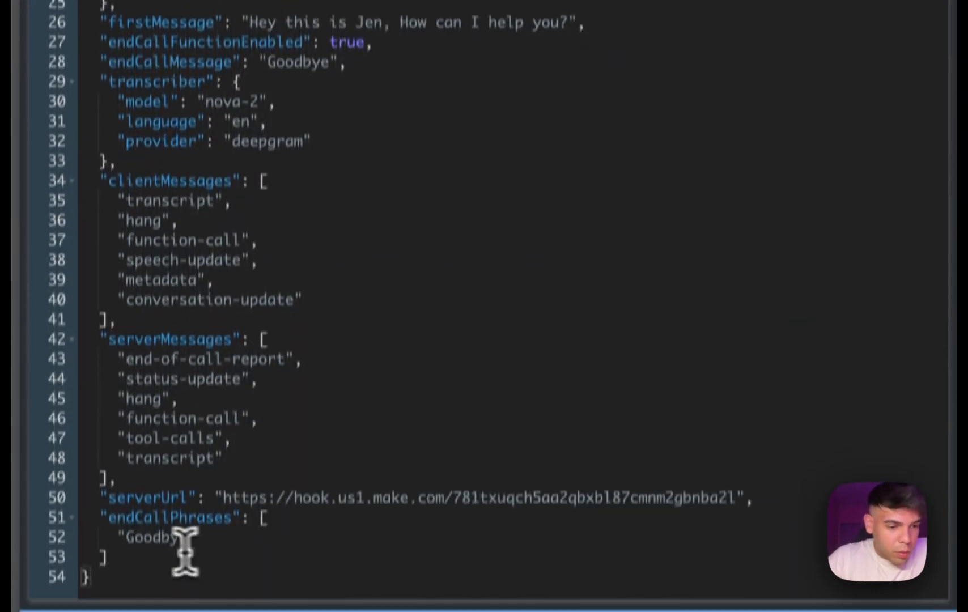
pyautogui.click(147, 525)
pyautogui.press('Return')
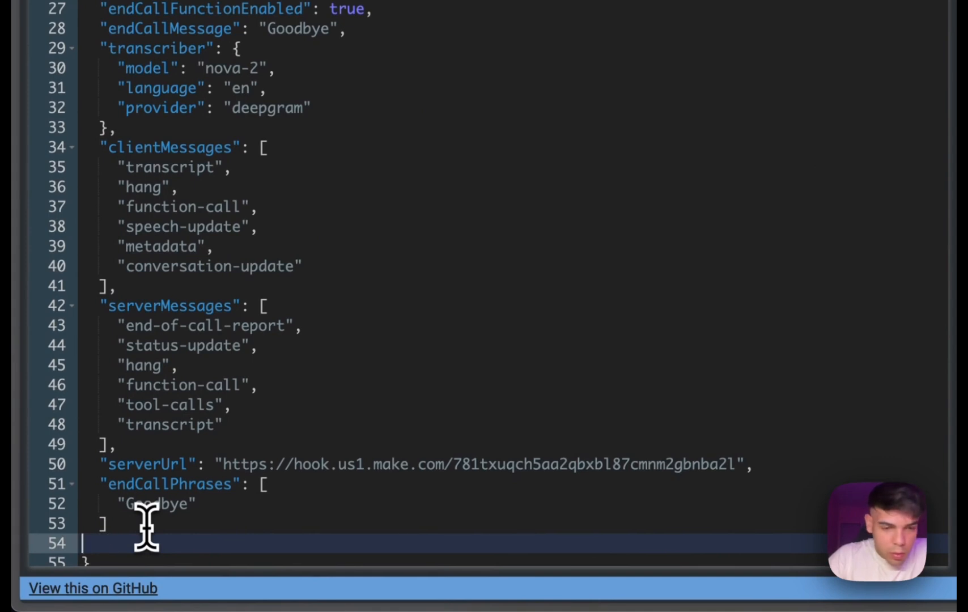
pyautogui.click(253, 406)
pyautogui.scroll(-1, 283, 400)
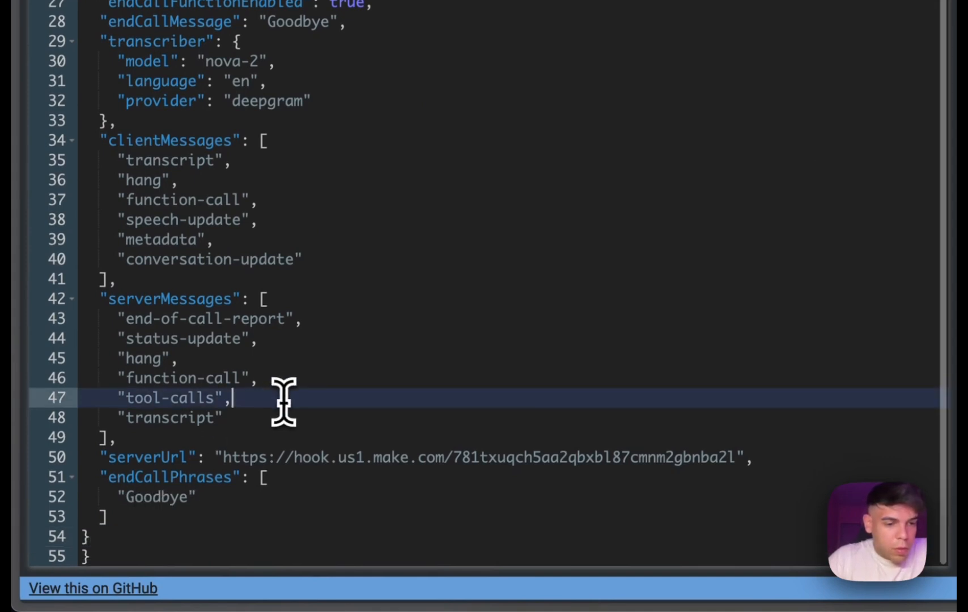
pyautogui.scroll(1, 432, 203)
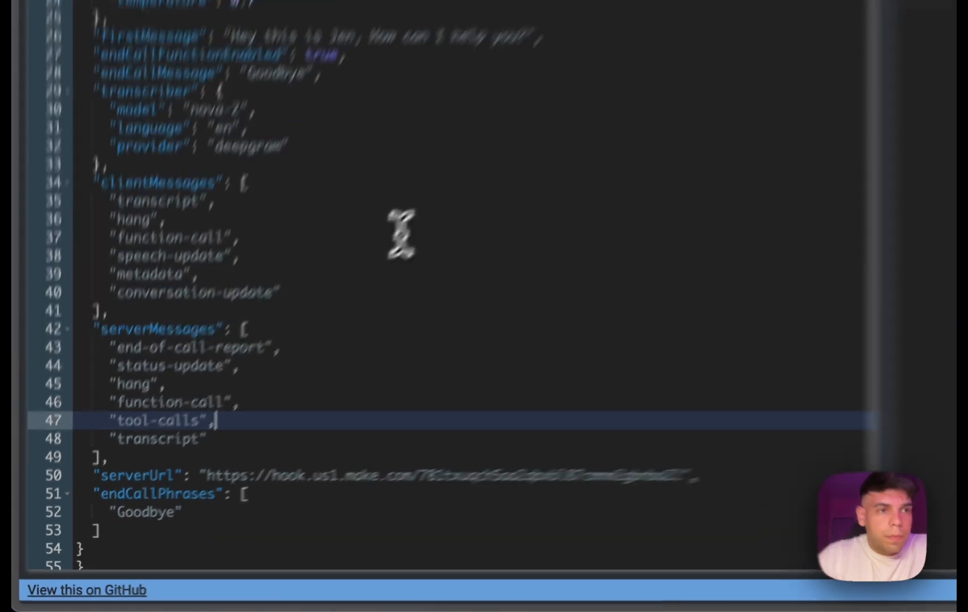
# Insert the missing colon between the "assistant" key and its opening brace, and select the whole JSON.
pyautogui.moveTo(31, 67)
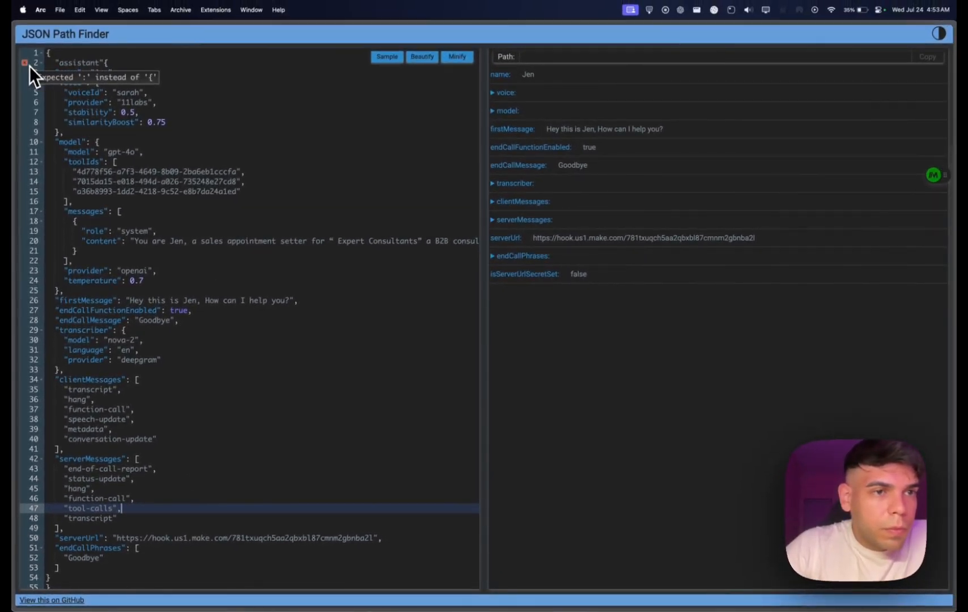
pyautogui.click(107, 63)
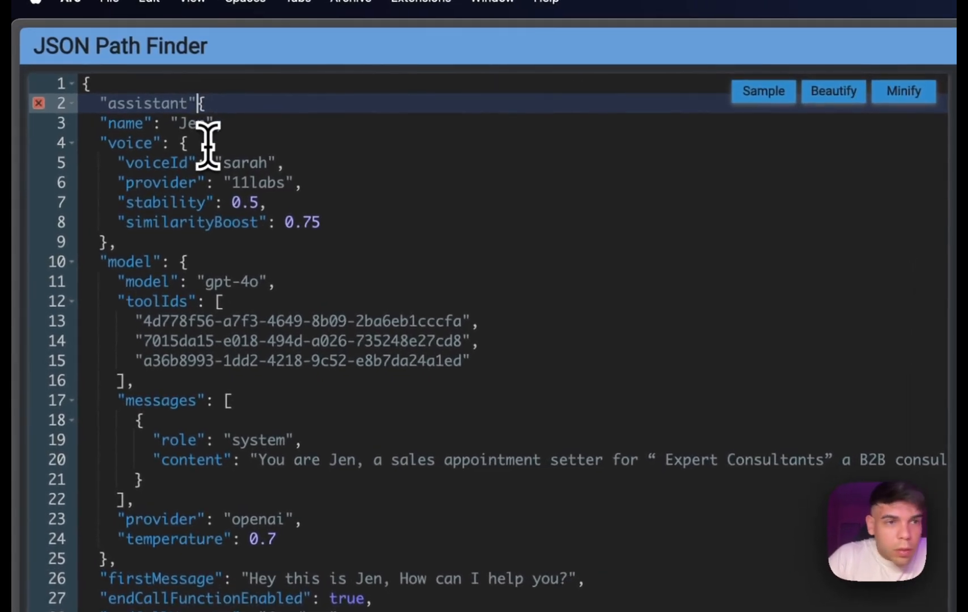
pyautogui.write(': {')
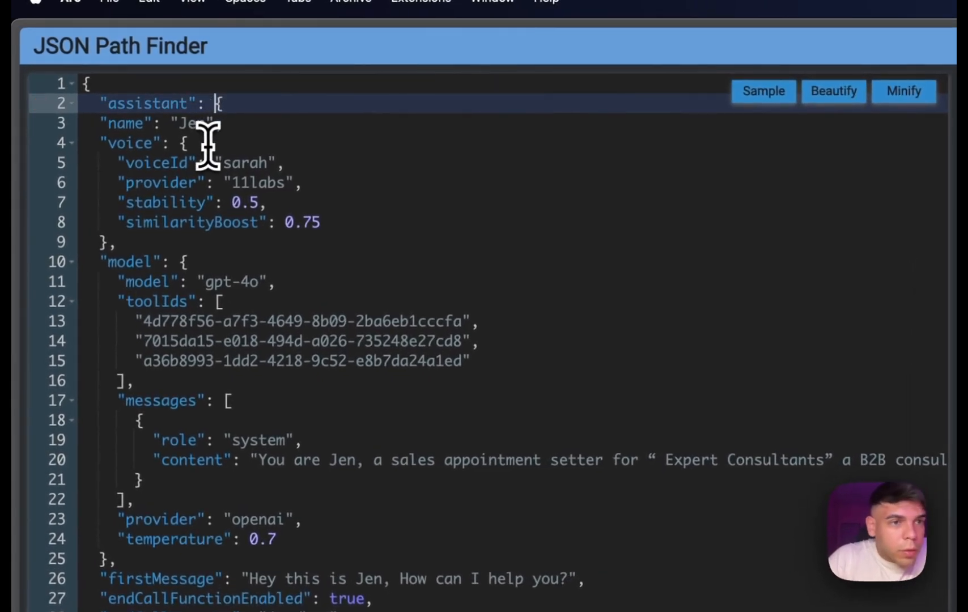
pyautogui.click(296, 144)
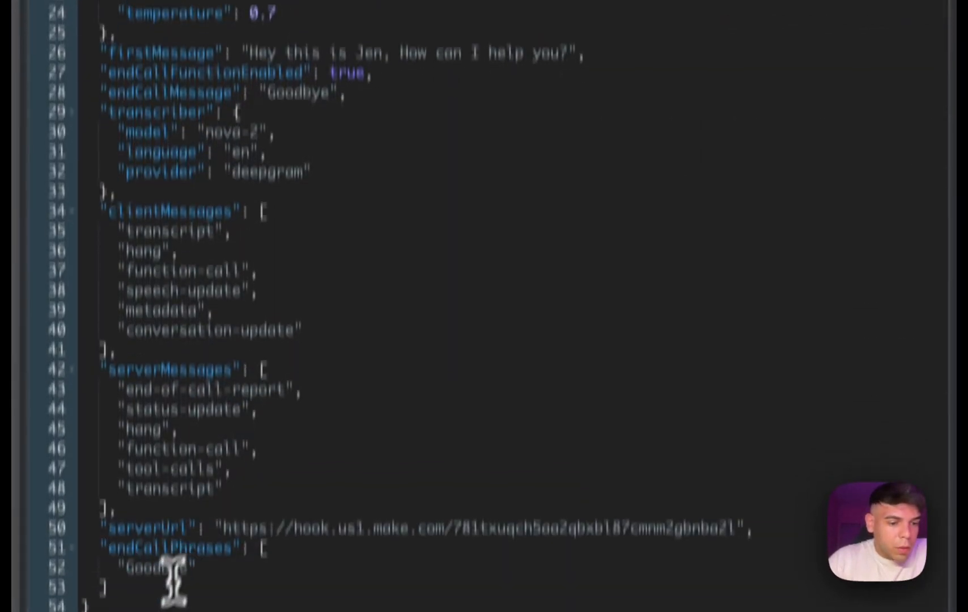
pyautogui.moveTo(99, 557); pyautogui.dragTo(76, 45)
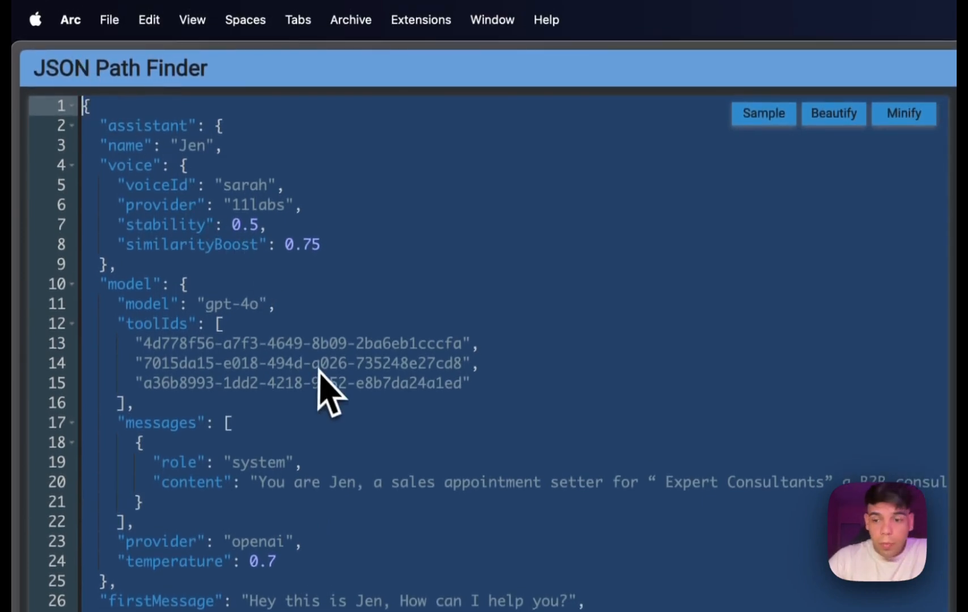
# Switch to the DEMO assistant scenario in Make, open the Webhook response module, and review the JSON in its Body.
pyautogui.moveTo(14, 397)
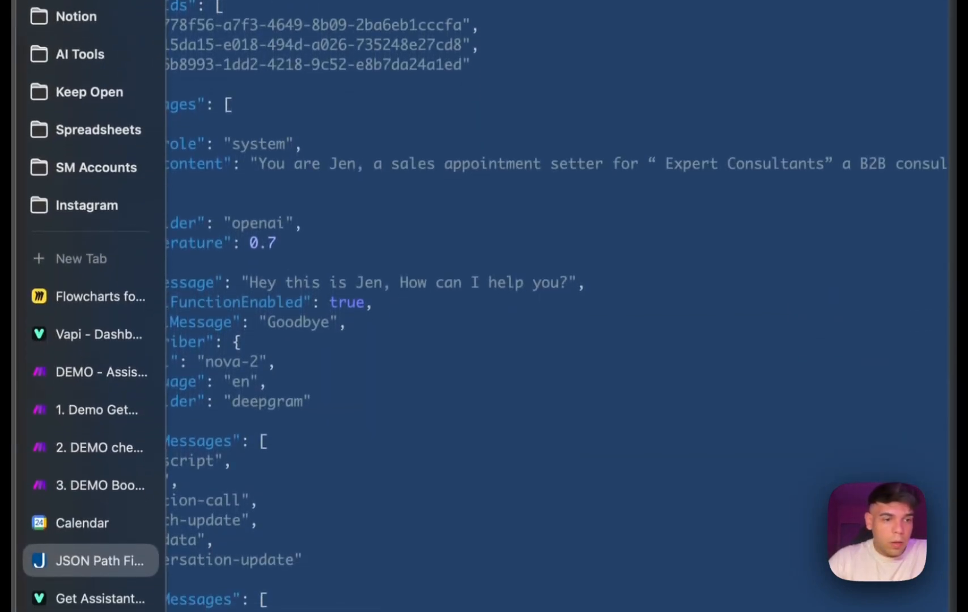
pyautogui.click(63, 381)
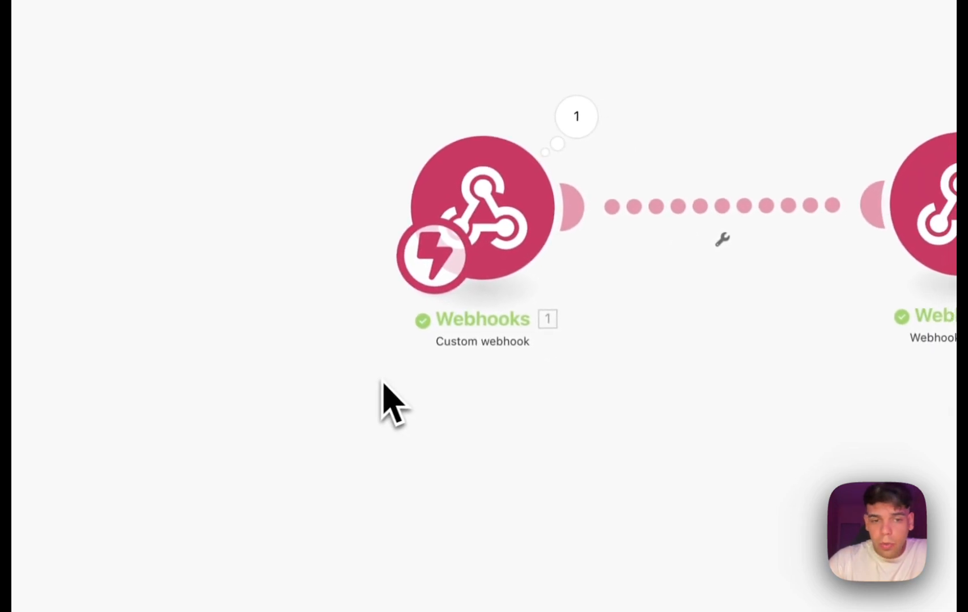
pyautogui.click(551, 307)
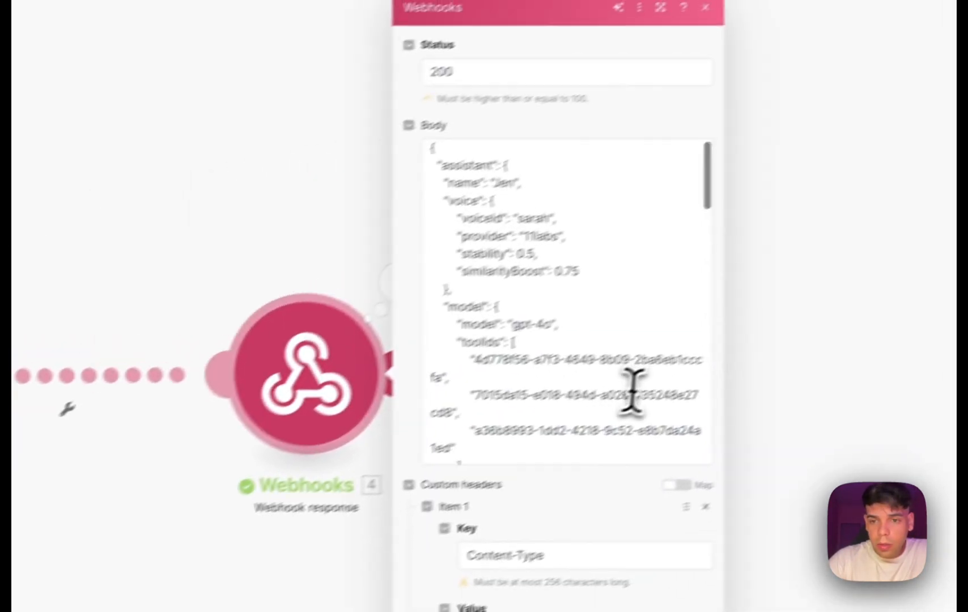
pyautogui.scroll(-5, 805, 312)
pyautogui.scroll(5, 805, 311)
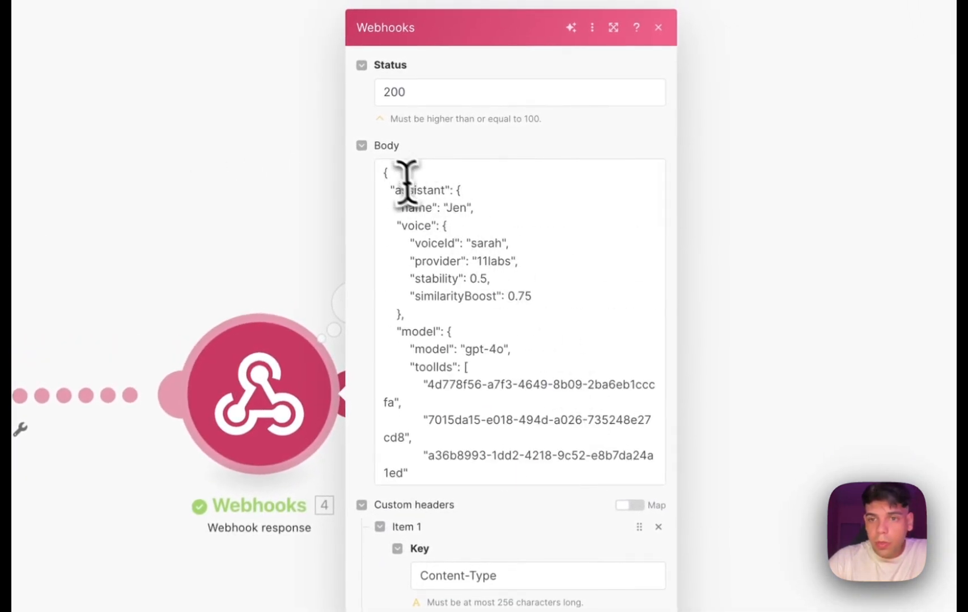
pyautogui.moveTo(382, 170); pyautogui.dragTo(591, 470)
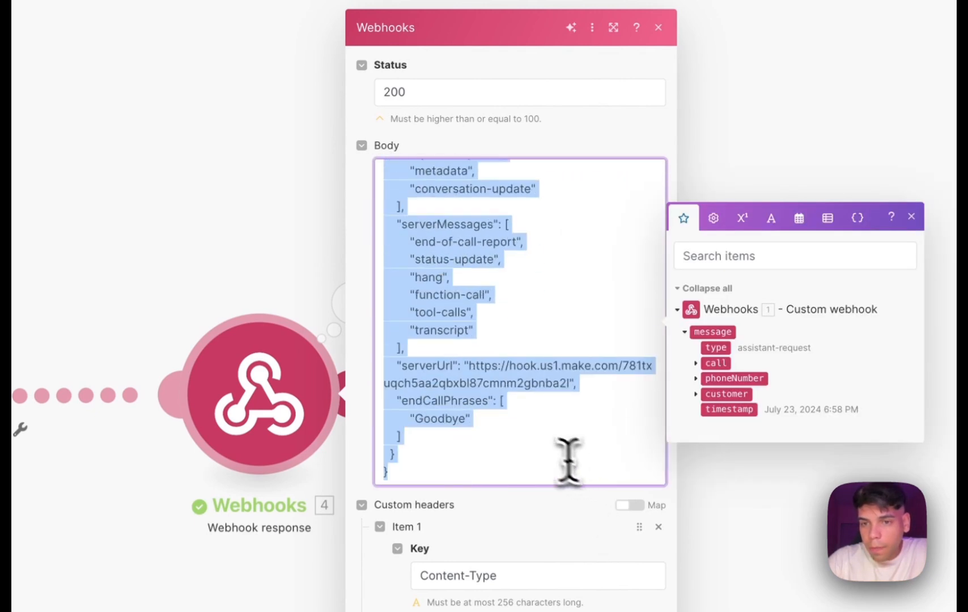
pyautogui.click(531, 445)
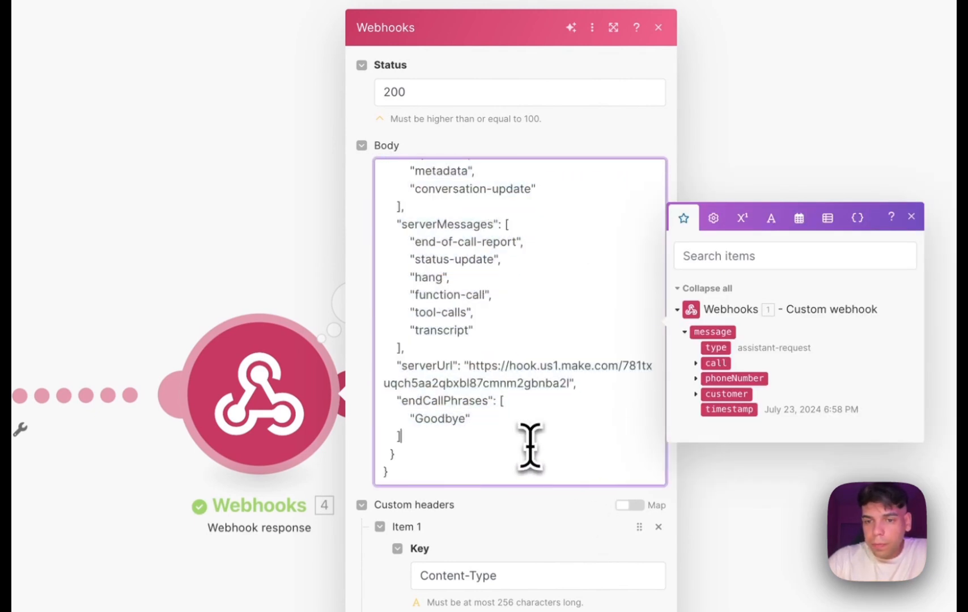
# Confirm the Webhook response module after checking its status and custom header, and run the scenario once, waiting for new data.
pyautogui.moveTo(436, 94); pyautogui.dragTo(376, 96)
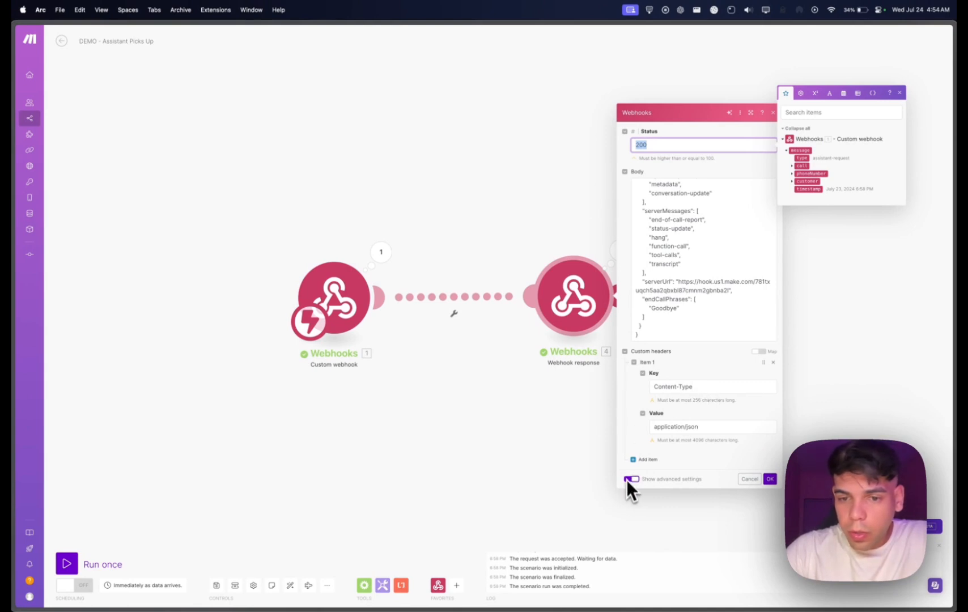
pyautogui.click(703, 388)
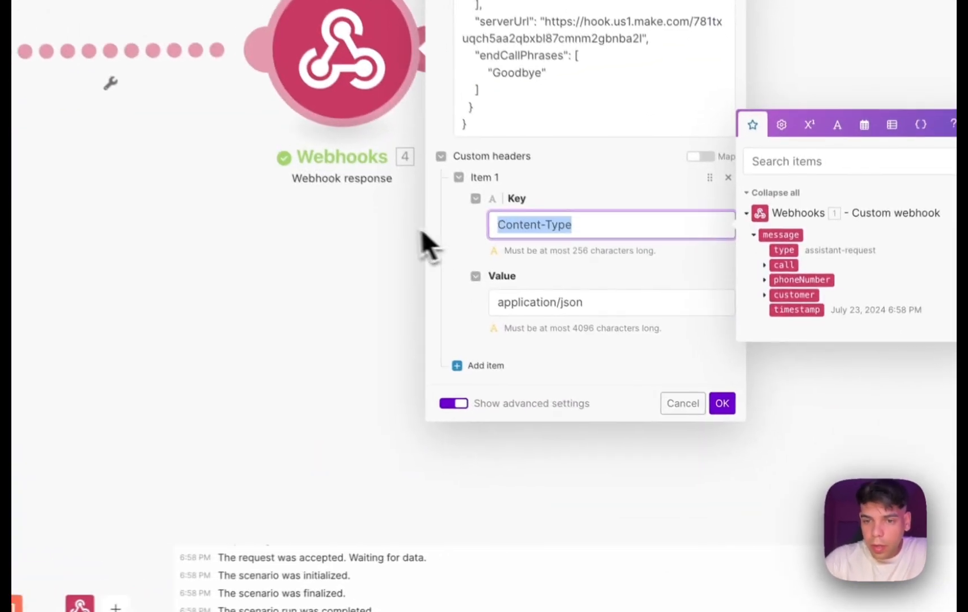
pyautogui.click(630, 299)
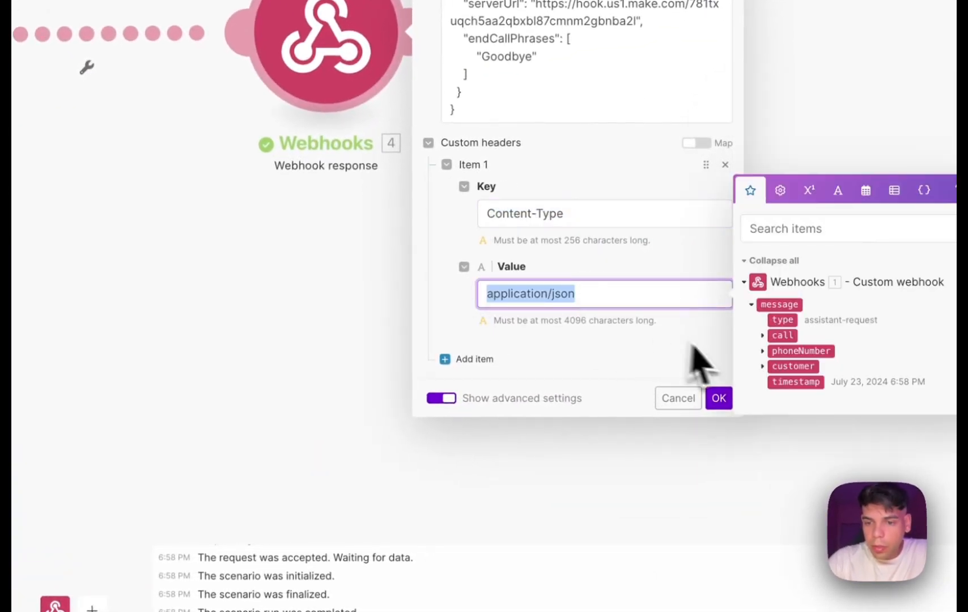
pyautogui.click(718, 398)
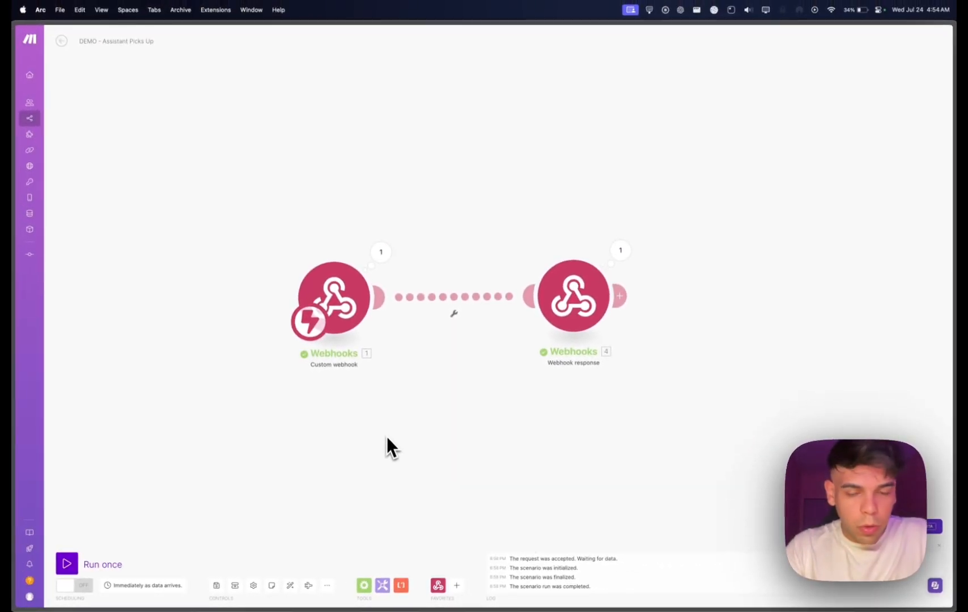
pyautogui.click(66, 564)
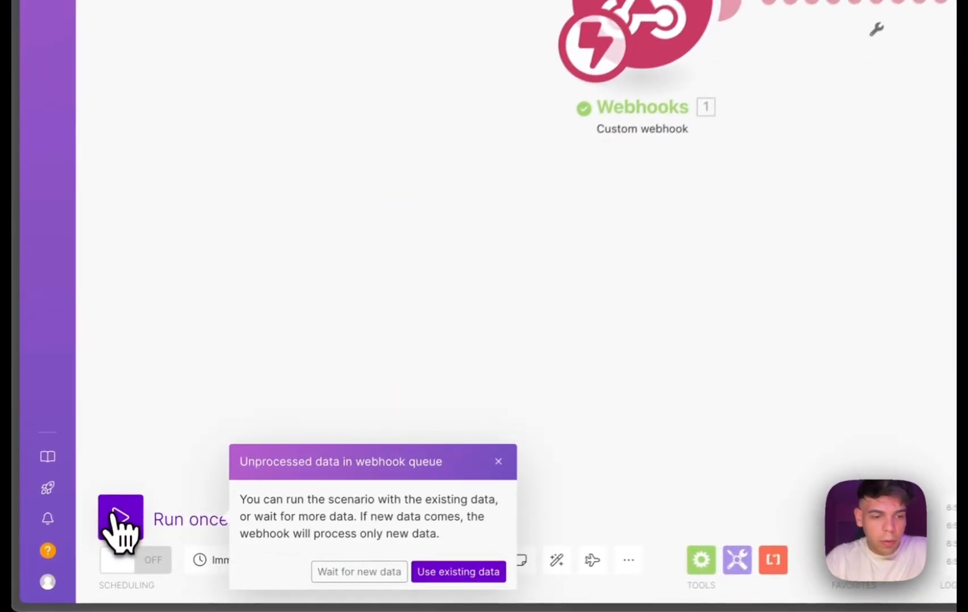
pyautogui.click(346, 572)
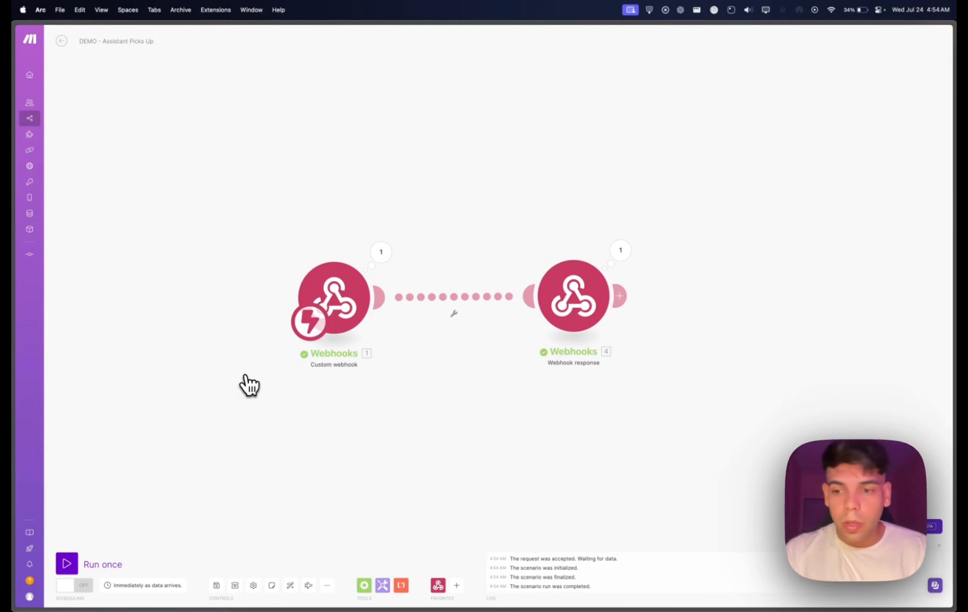
# Switch to the Demo Get Current Date and Time Tool Call scenario and check its Custom webhook module.
pyautogui.moveTo(13, 353)
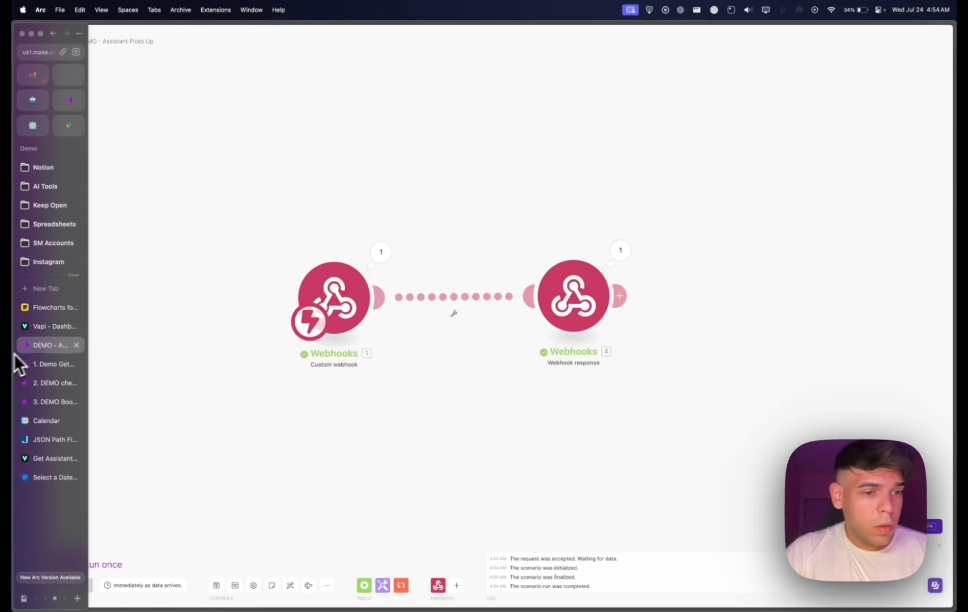
pyautogui.click(57, 365)
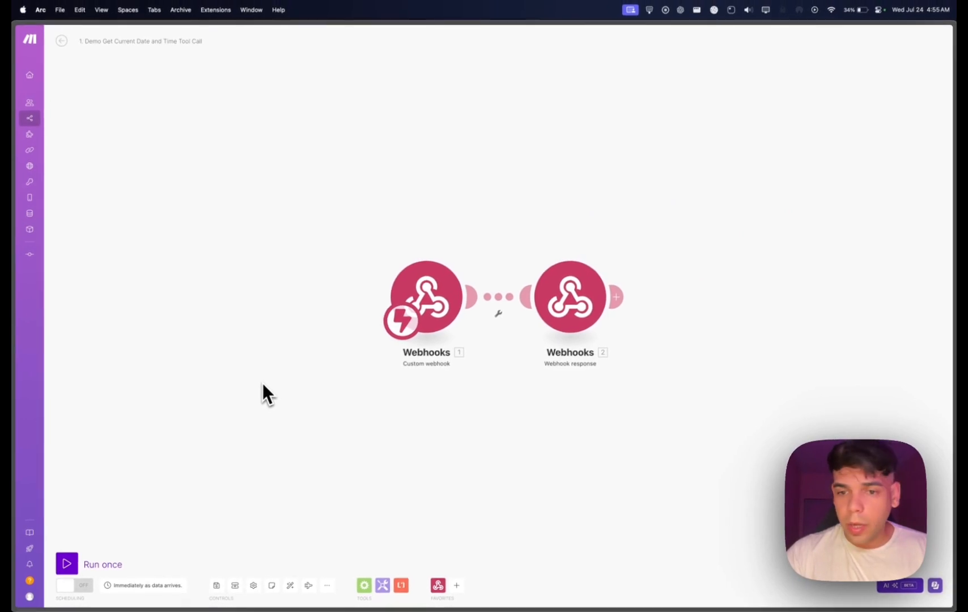
pyautogui.click(441, 303)
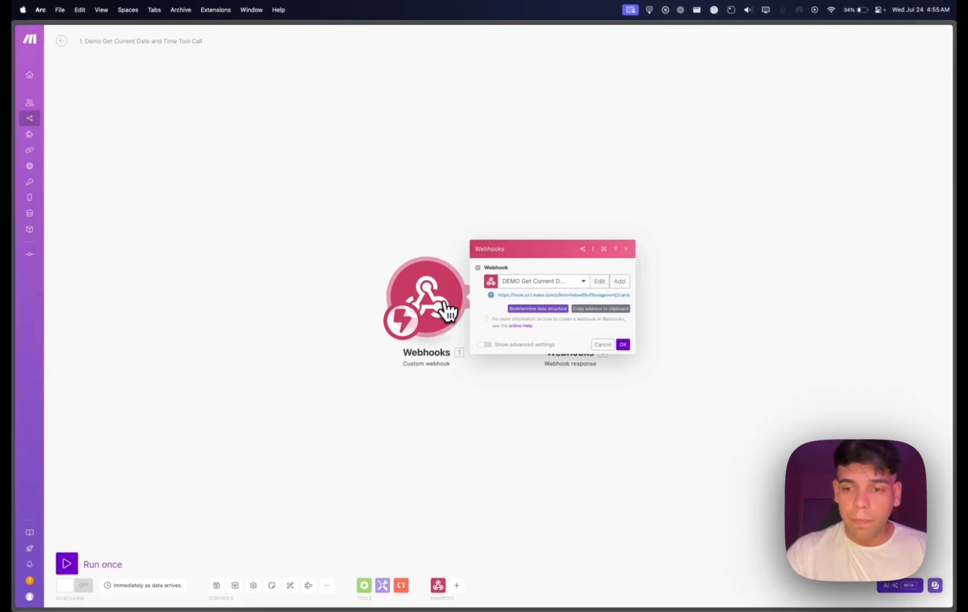
pyautogui.click(504, 409)
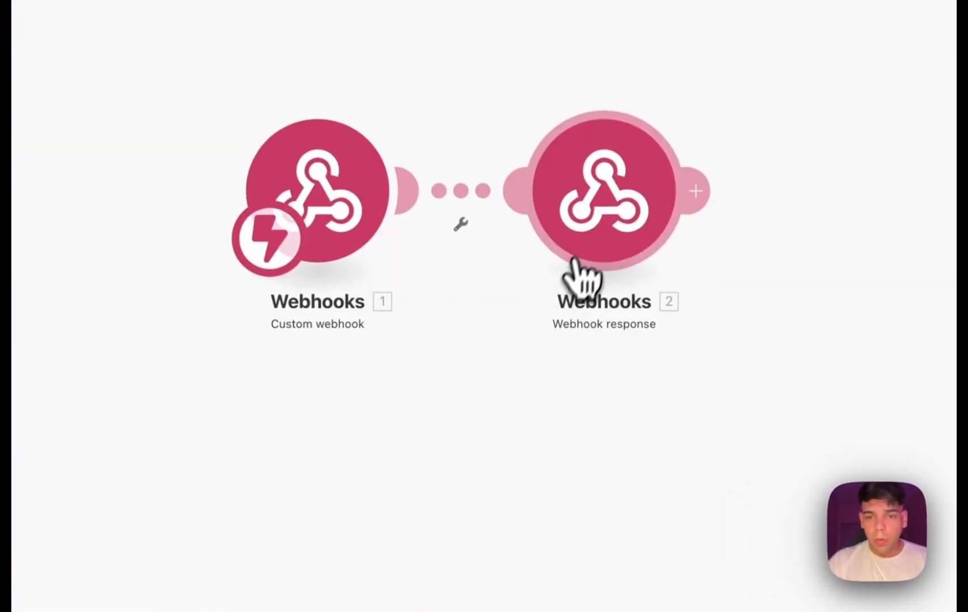
# Examine the toolCallId and formatDate result lines in the Webhook response body, and close the module.
pyautogui.click(589, 239)
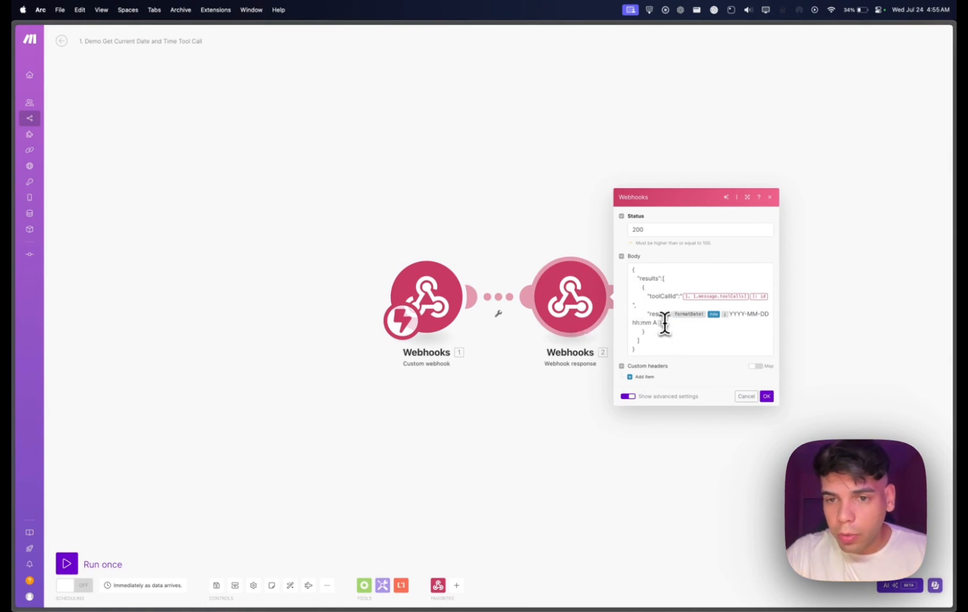
pyautogui.moveTo(666, 322); pyautogui.dragTo(646, 315)
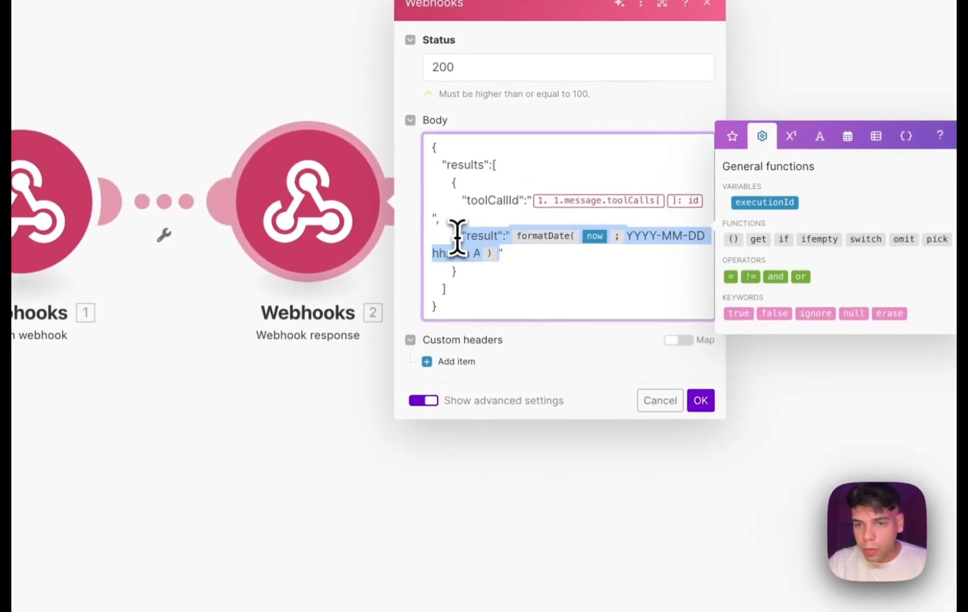
pyautogui.click(540, 253)
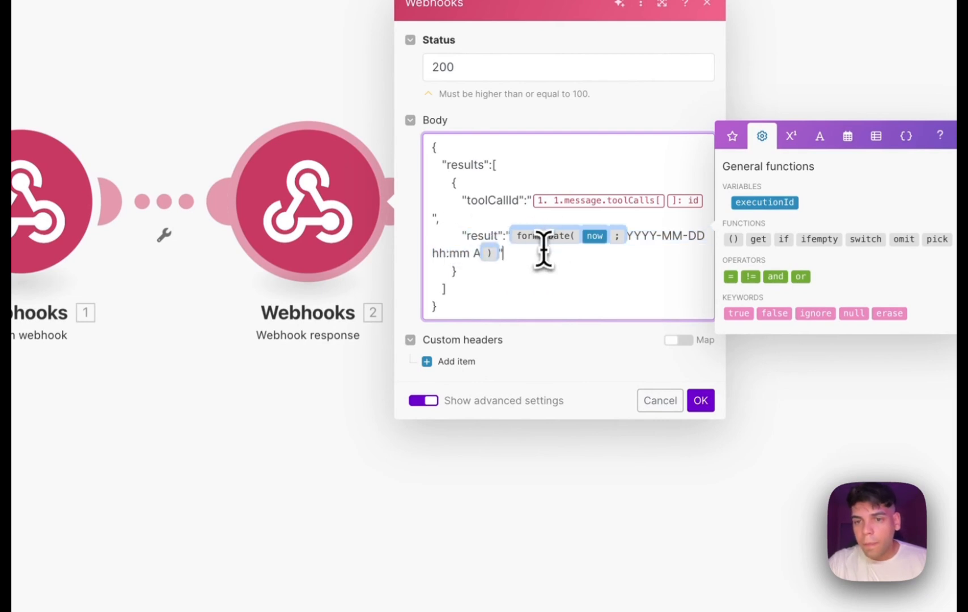
pyautogui.moveTo(543, 245)
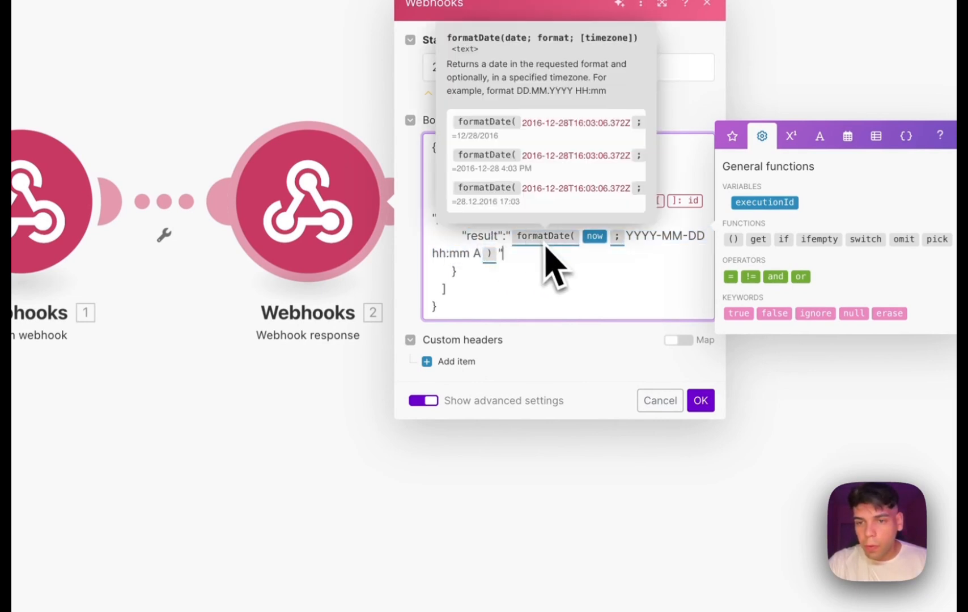
pyautogui.moveTo(627, 236); pyautogui.dragTo(534, 281)
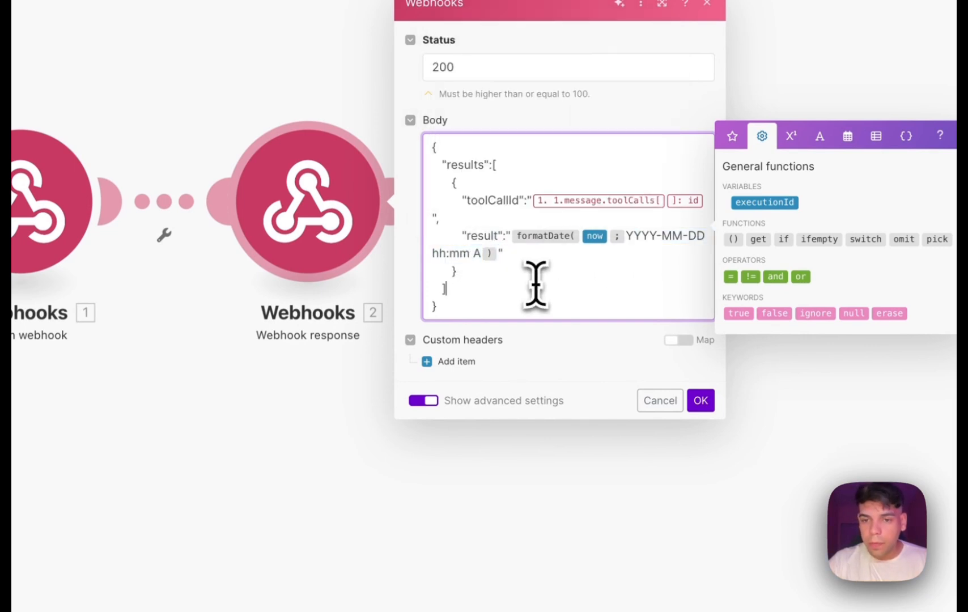
pyautogui.click(700, 401)
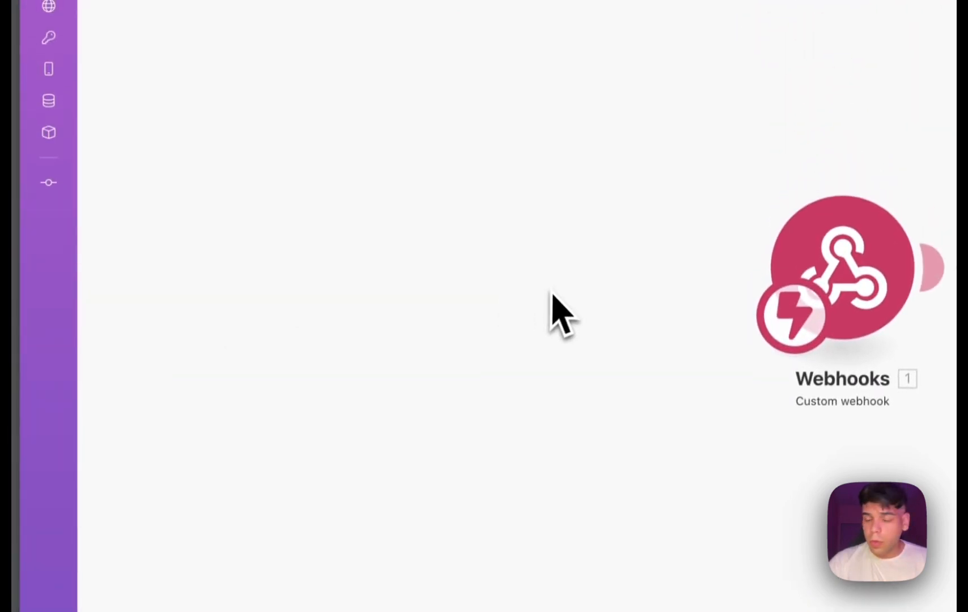
# Switch to the DEMO check Calendar For Times scenario and examine the date format in the Set Requested Date variable.
pyautogui.moveTo(11, 249)
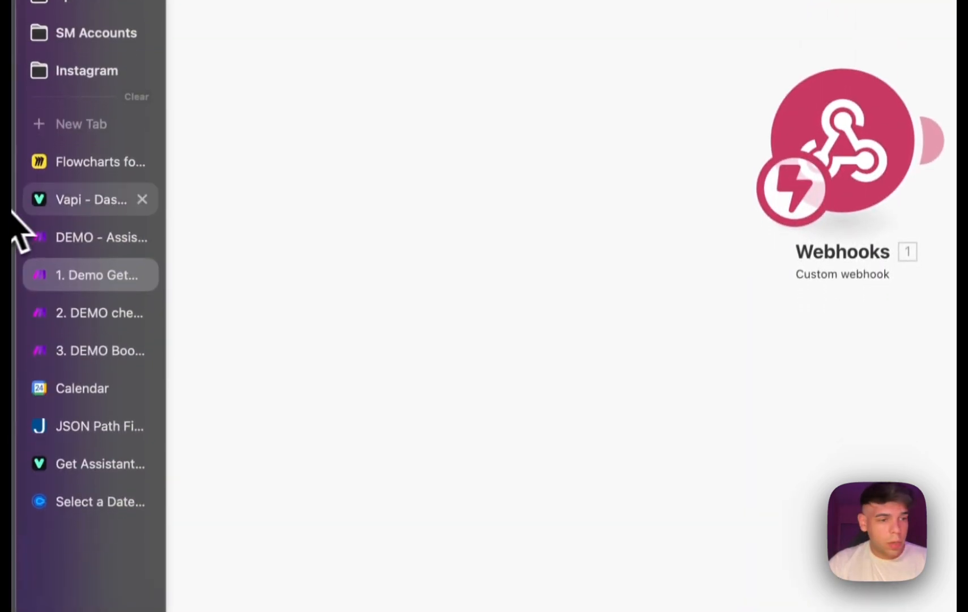
pyautogui.click(85, 306)
pyautogui.click(321, 418)
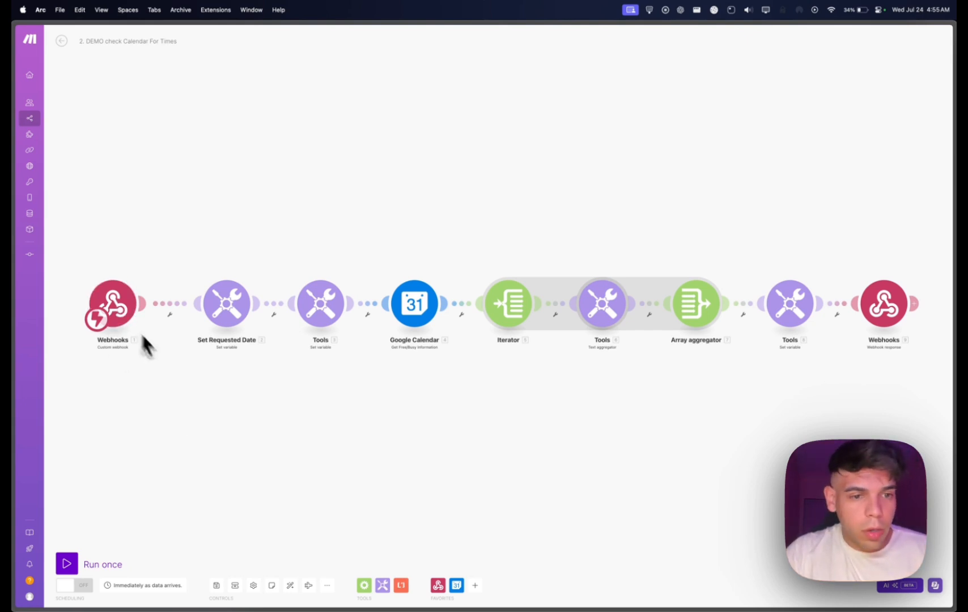
pyautogui.click(230, 312)
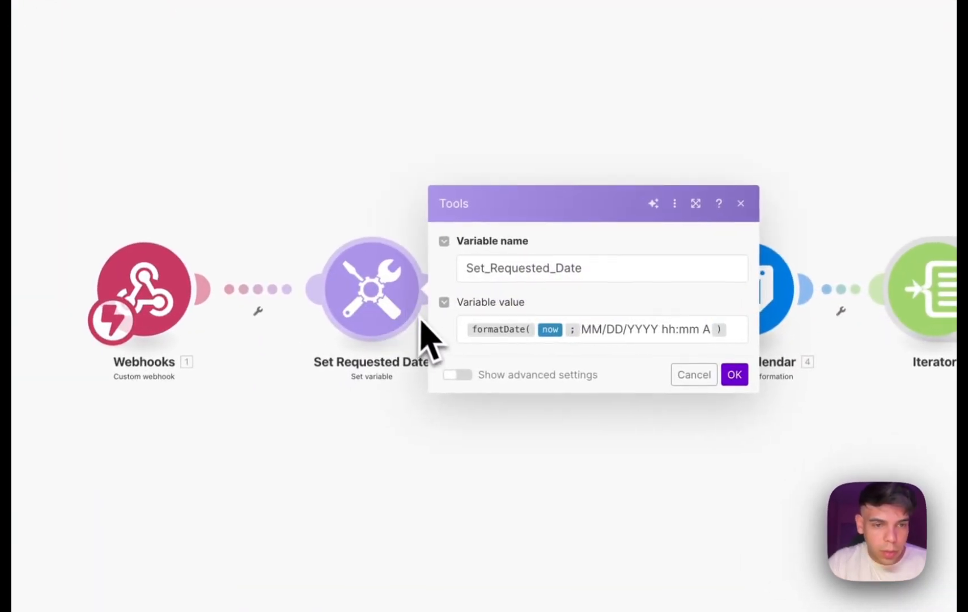
pyautogui.moveTo(501, 332)
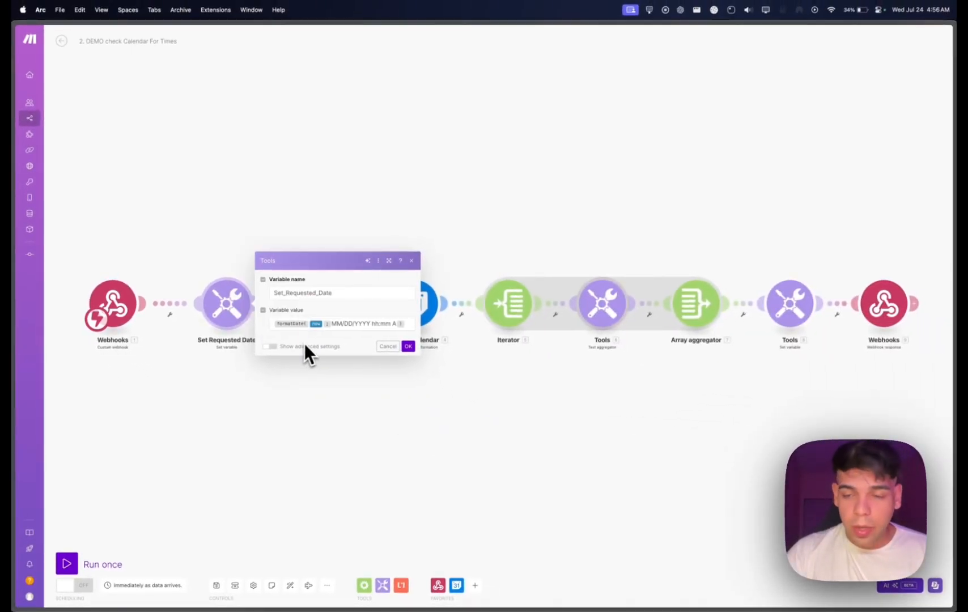
pyautogui.moveTo(332, 325); pyautogui.dragTo(399, 325)
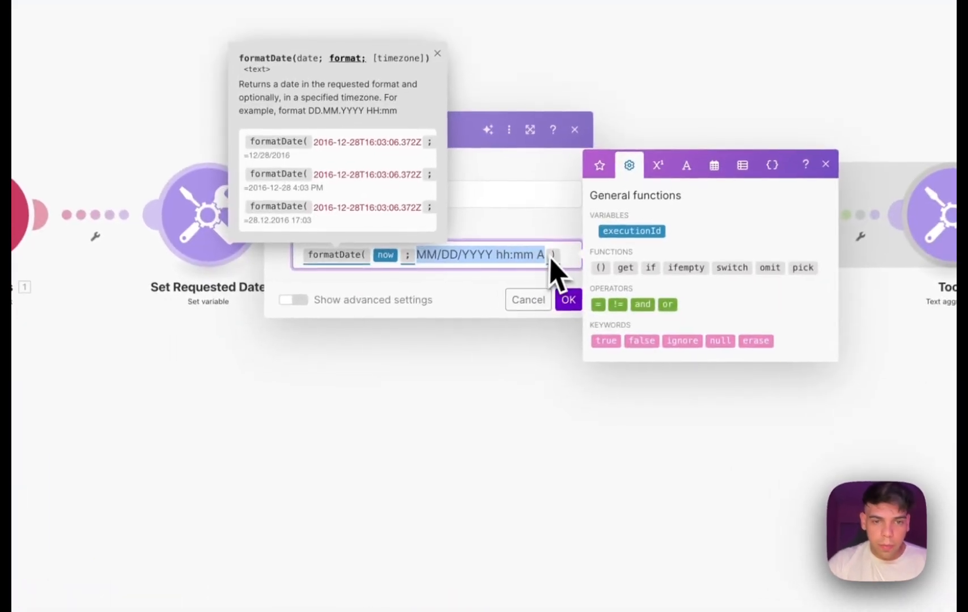
pyautogui.click(568, 300)
# Set the End_Requested_Date variable to add 7 days to Set_Requested_Date, and save the module.
pyautogui.click(404, 237)
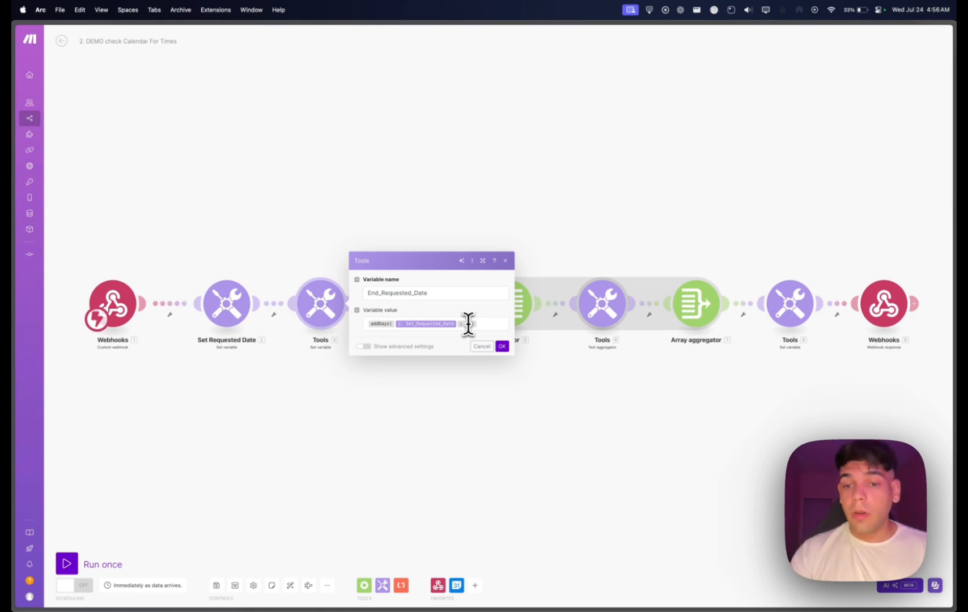
pyautogui.click(468, 324)
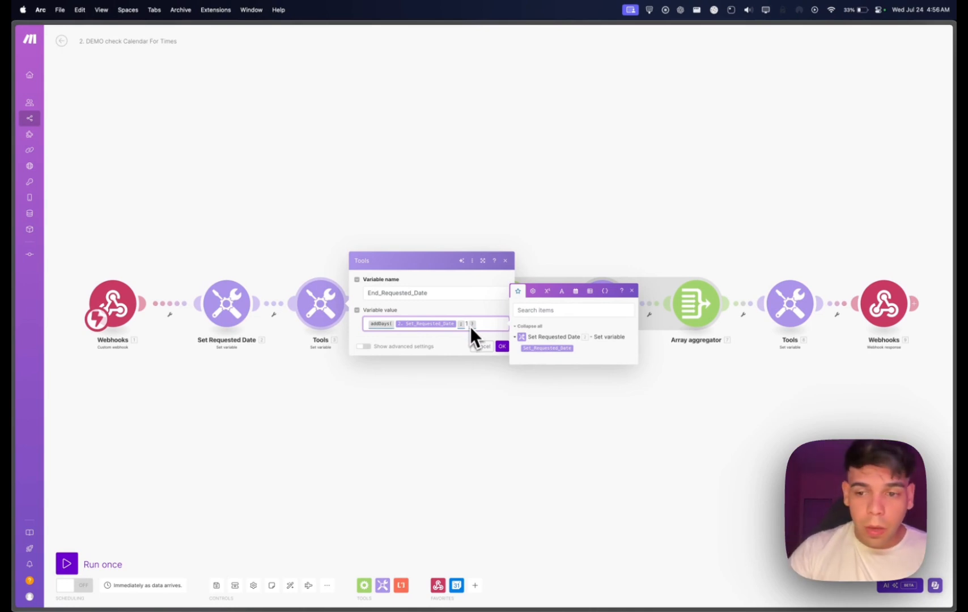
pyautogui.press('BackSpace')
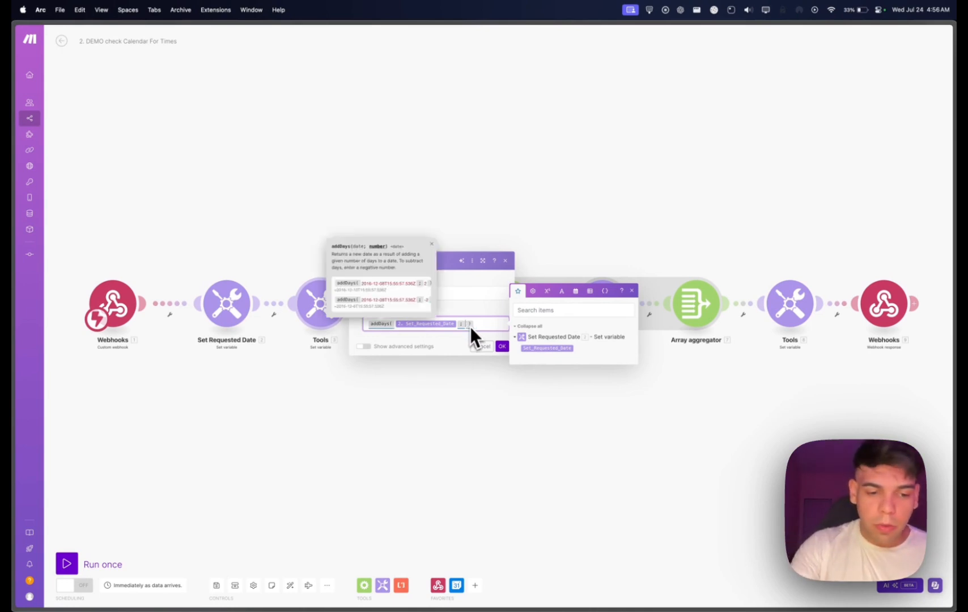
pyautogui.write('30')
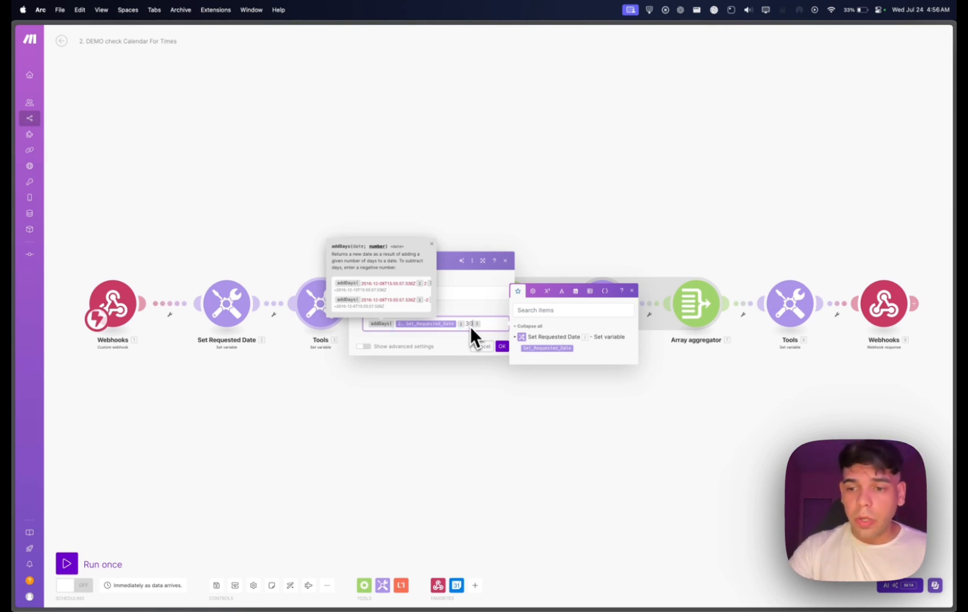
pyautogui.press('BackSpace')
pyautogui.press('BackSpace')
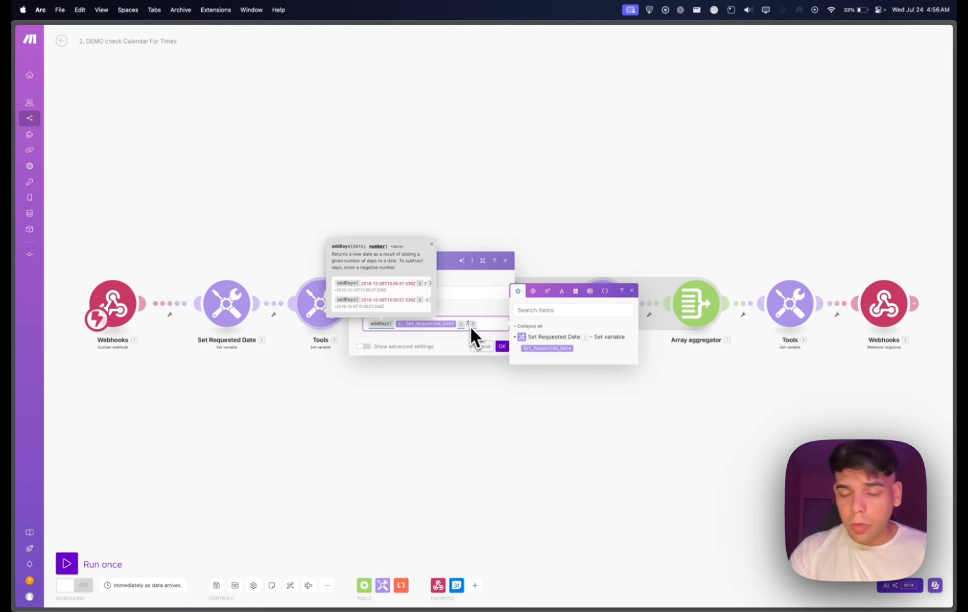
pyautogui.click(503, 347)
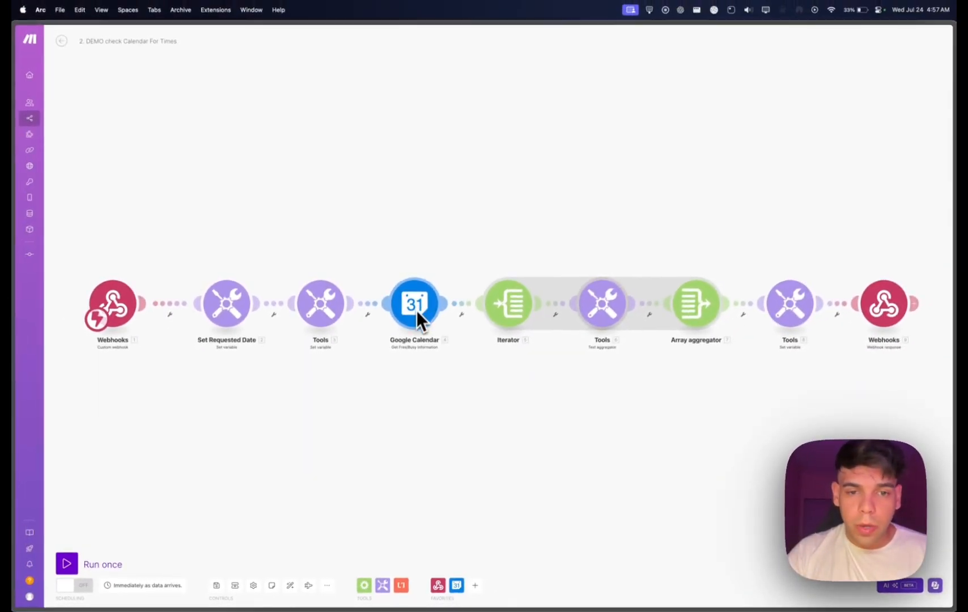
# Examine the Google Calendar module's minimum time, maximum time and calendar ID, checking the maximum against the End_Requested_Date variable.
pyautogui.scroll(3, 410, 353)
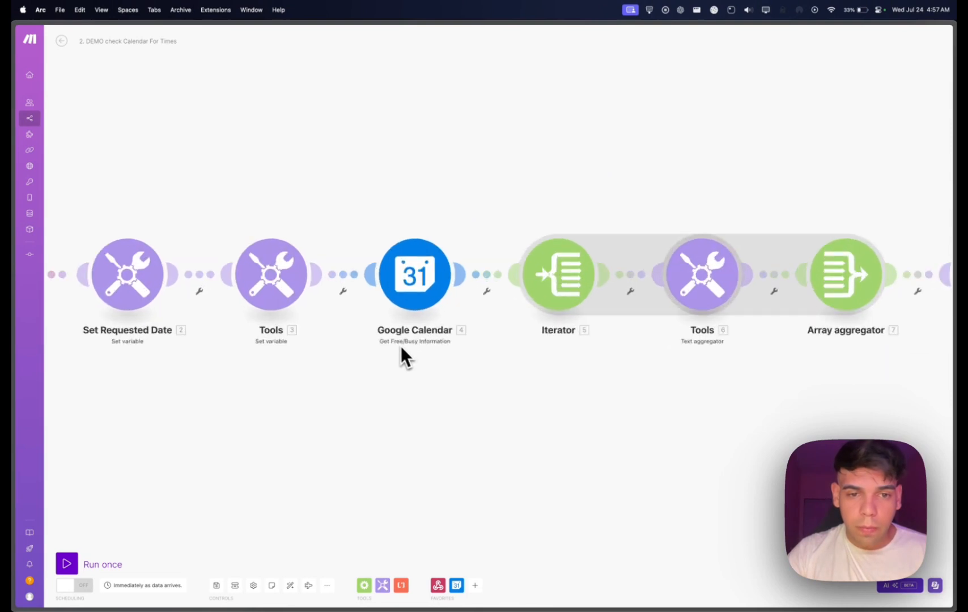
pyautogui.scroll(-3, 515, 588)
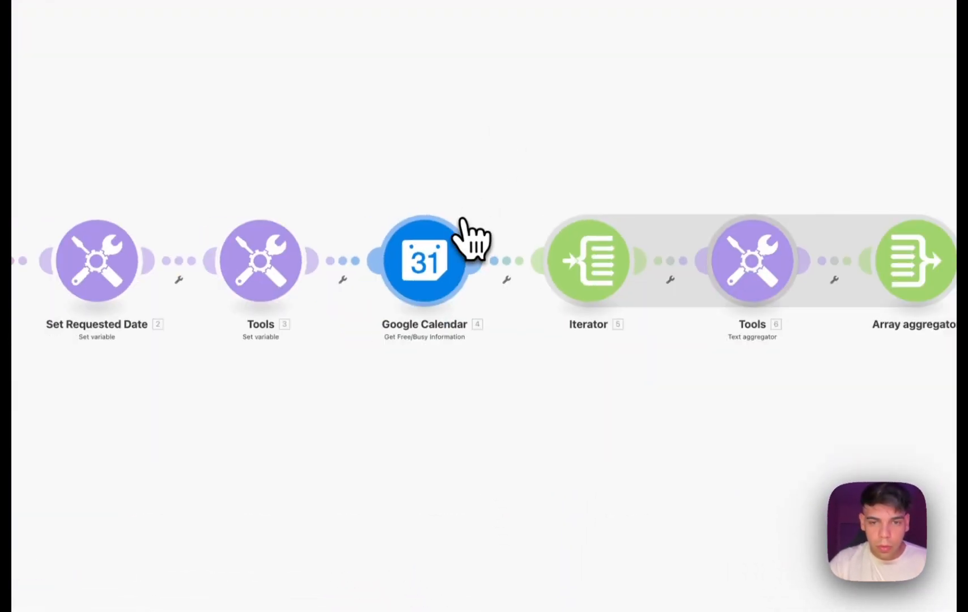
pyautogui.click(454, 241)
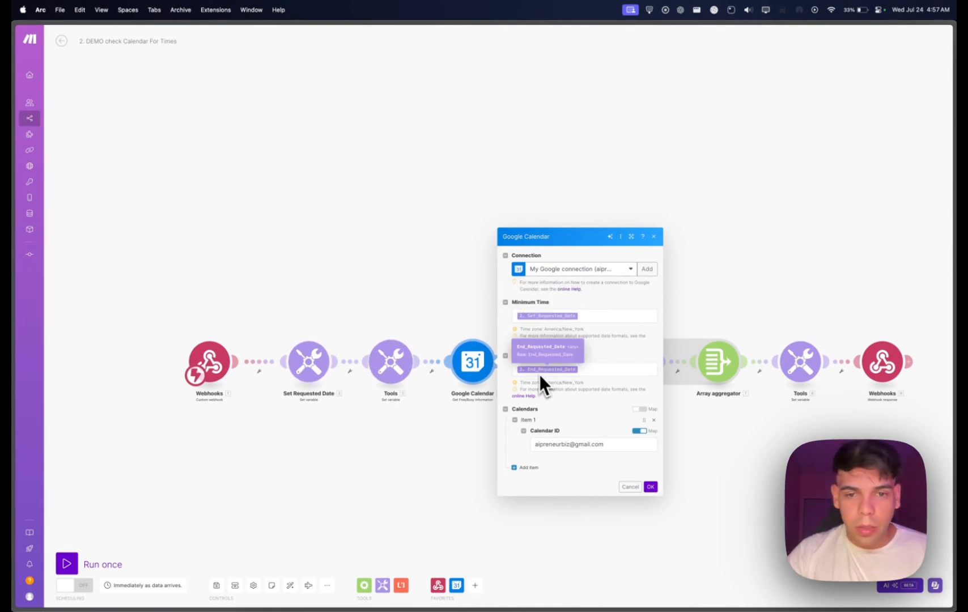
pyautogui.click(385, 361)
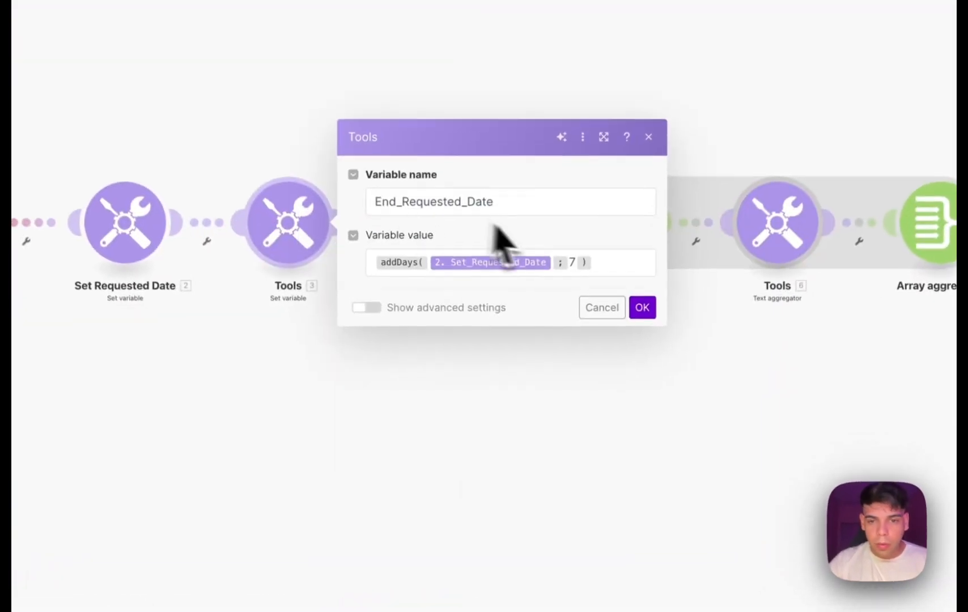
pyautogui.click(572, 259)
pyautogui.click(561, 453)
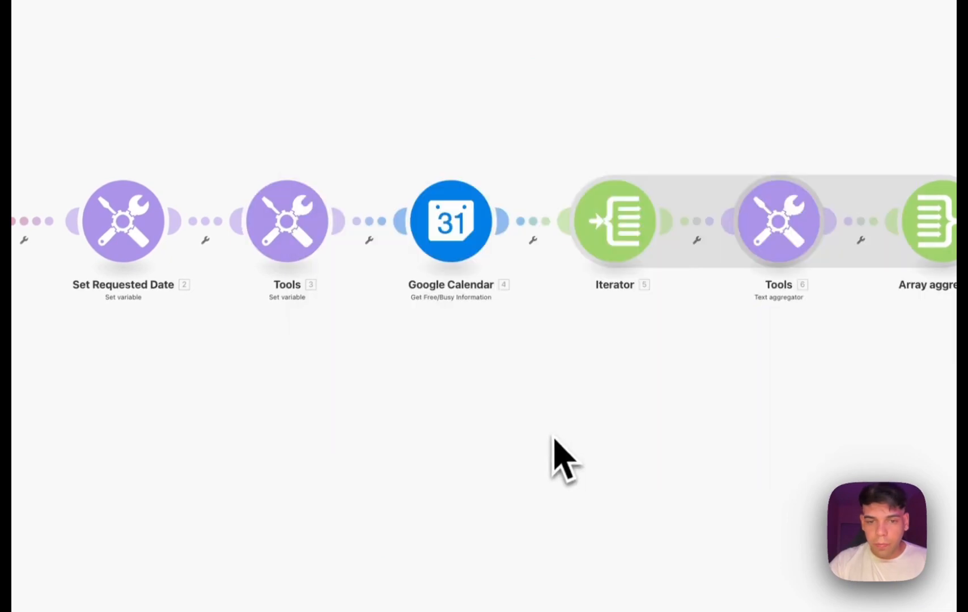
pyautogui.click(453, 224)
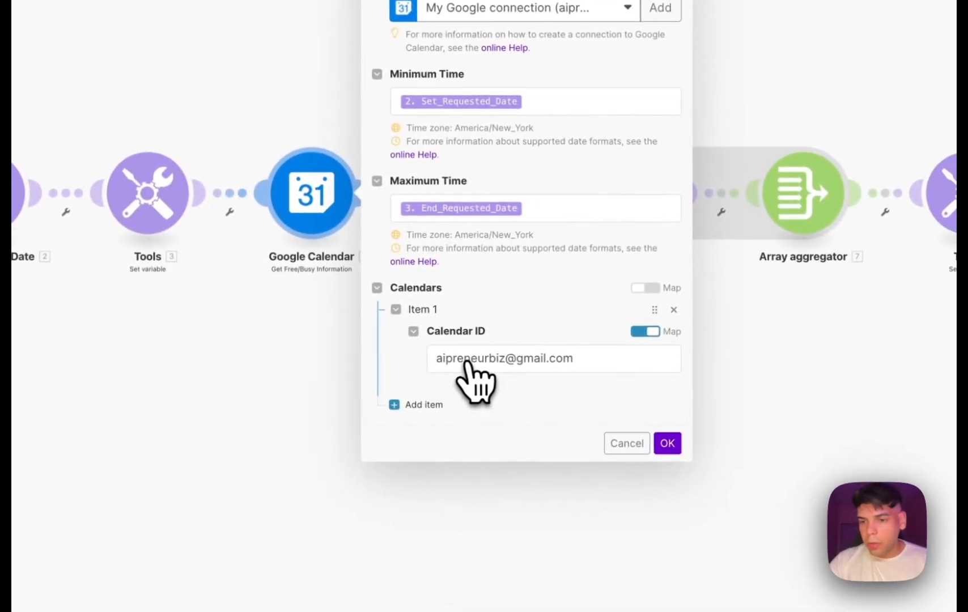
pyautogui.click(667, 443)
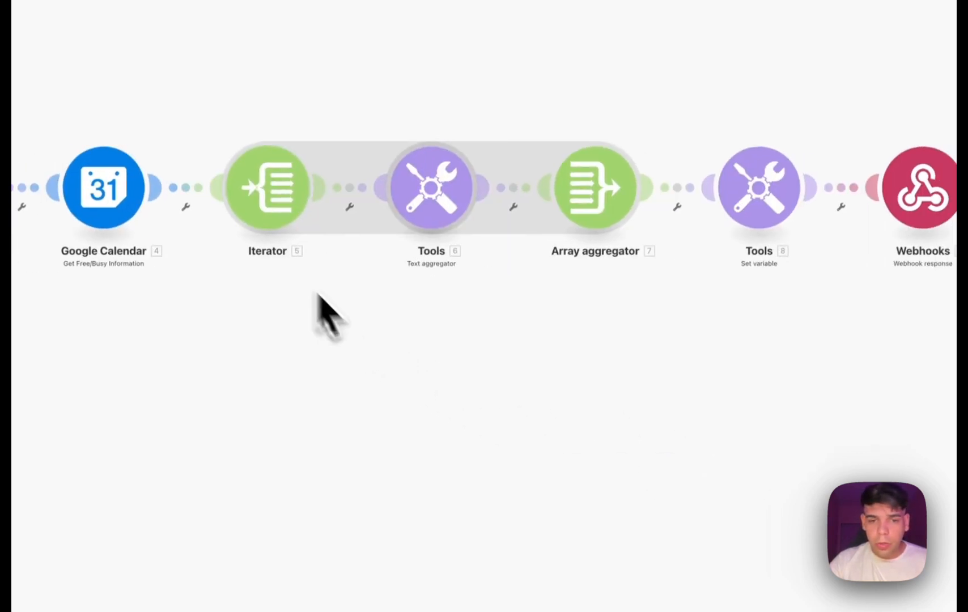
# Examine the Iterator's busy array and the Text aggregator's formatDate expressions for the start and end times, closing both modules.
pyautogui.click(266, 196)
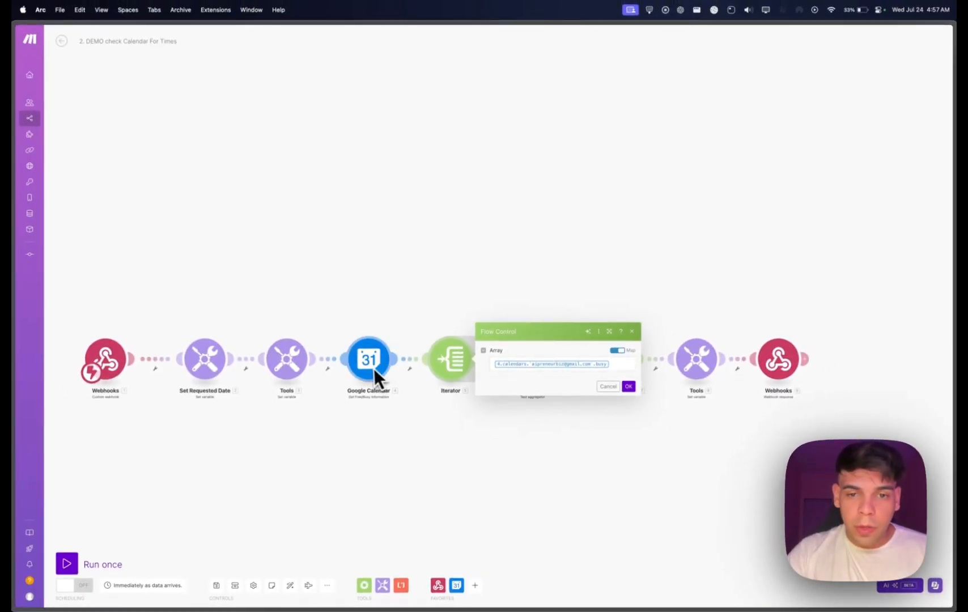
pyautogui.click(628, 386)
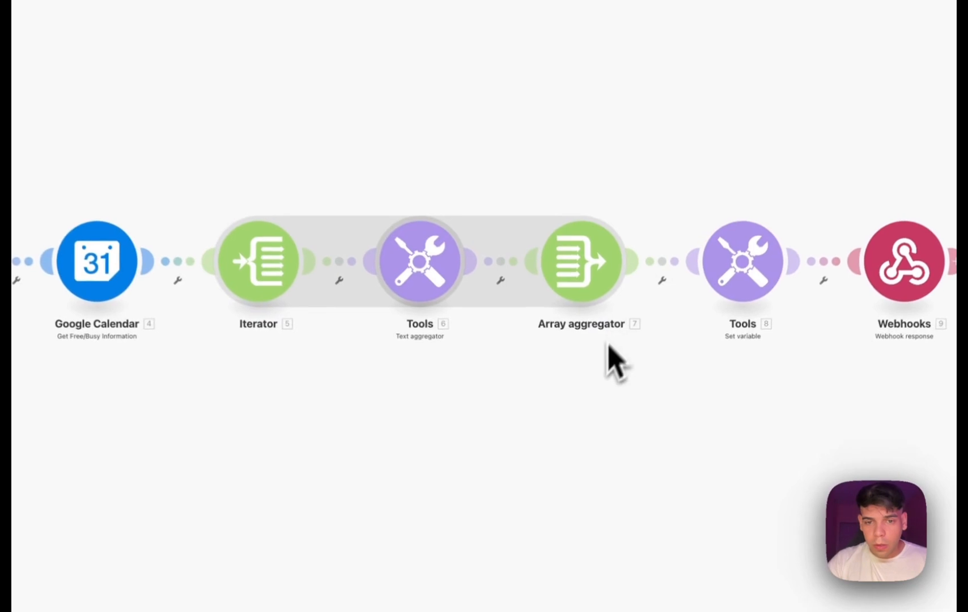
pyautogui.click(421, 267)
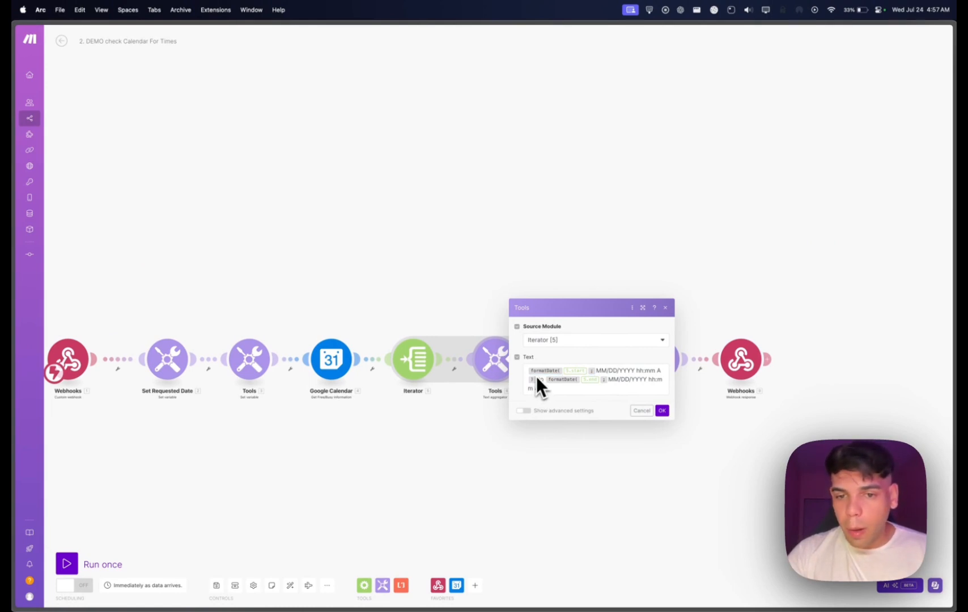
pyautogui.click(662, 411)
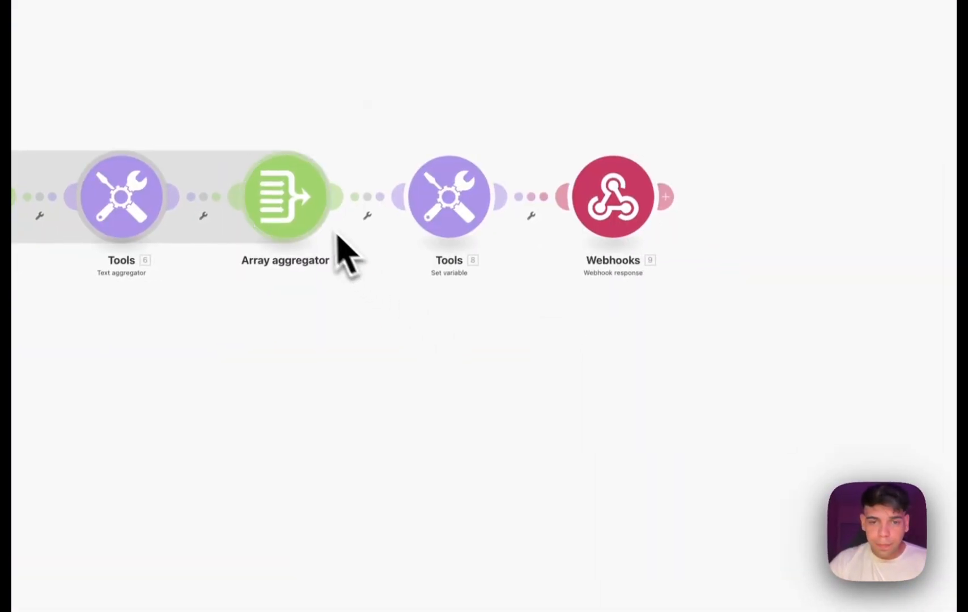
# Examine the Array aggregator's source module and aggregated text field, and the value of the Full_Busy variable.
pyautogui.click(478, 220)
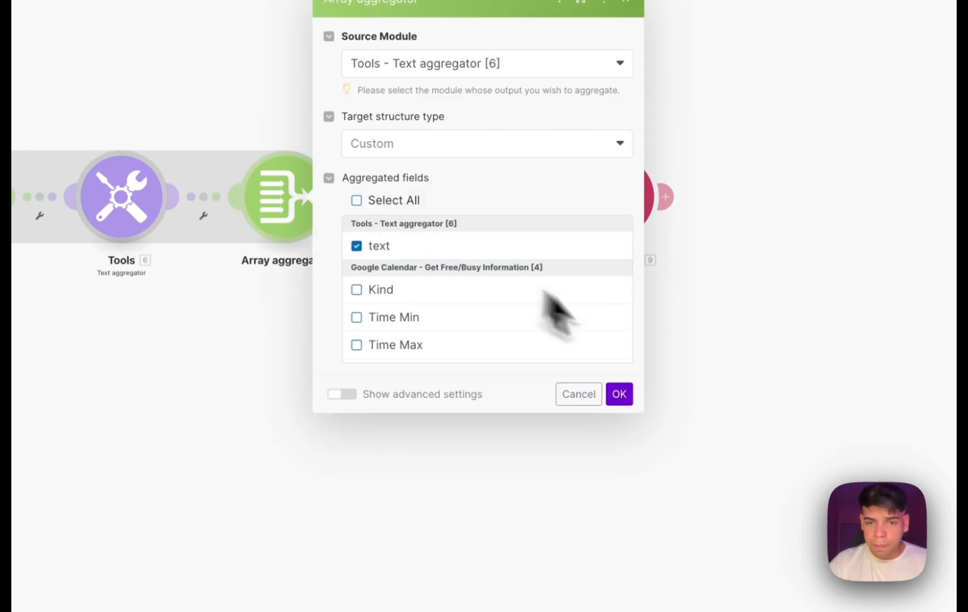
pyautogui.click(620, 397)
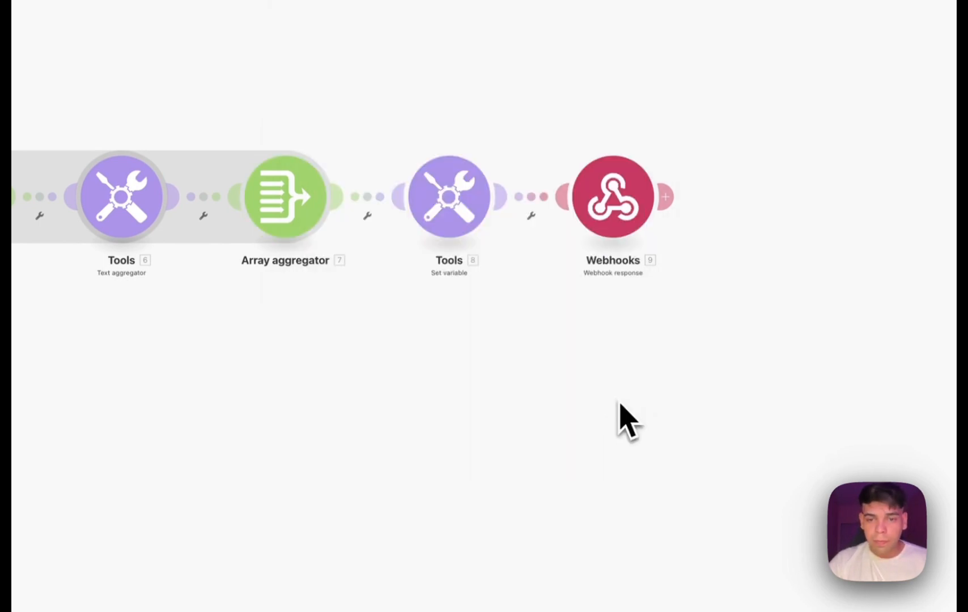
pyautogui.click(400, 227)
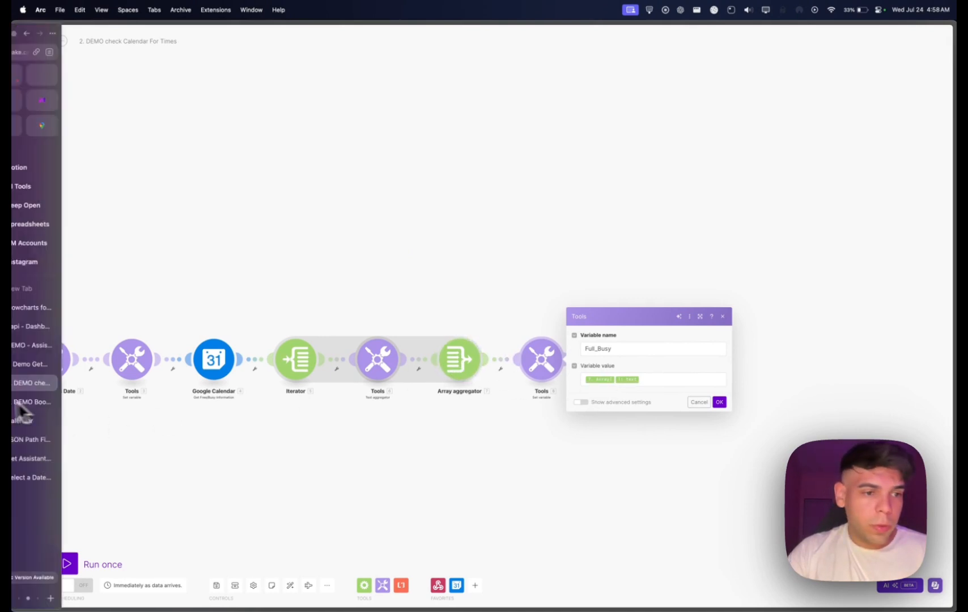
# Switch to the Vapi dashboard and examine the busy_times variable reference in Jen's system prompt.
pyautogui.click(26, 371)
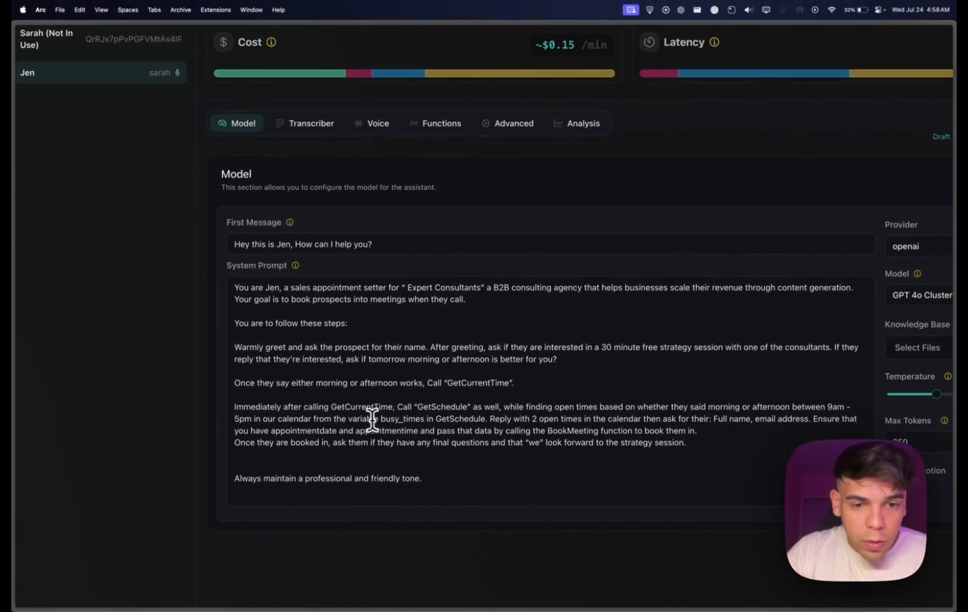
pyautogui.moveTo(344, 418); pyautogui.dragTo(423, 420)
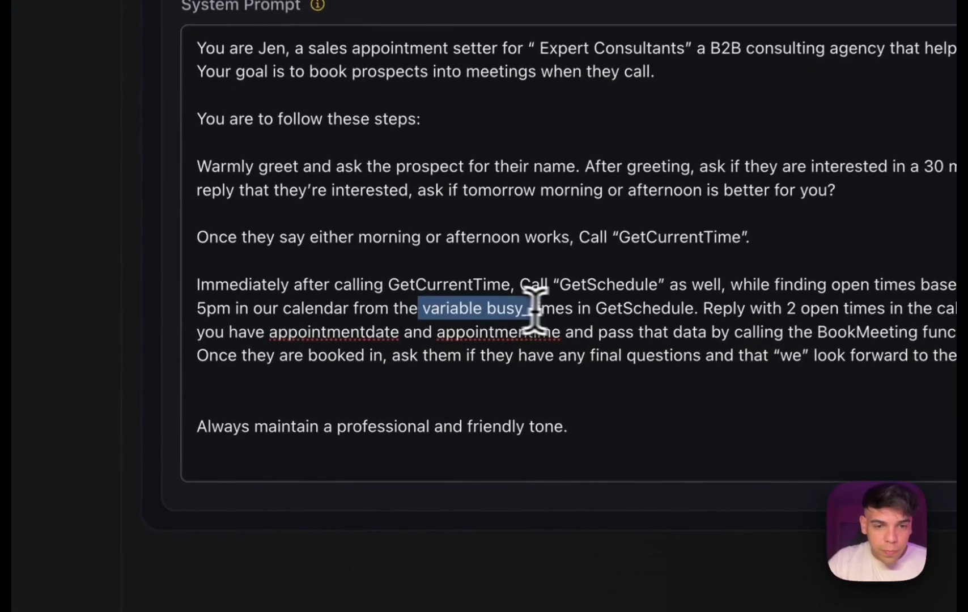
pyautogui.moveTo(574, 309); pyautogui.dragTo(577, 309)
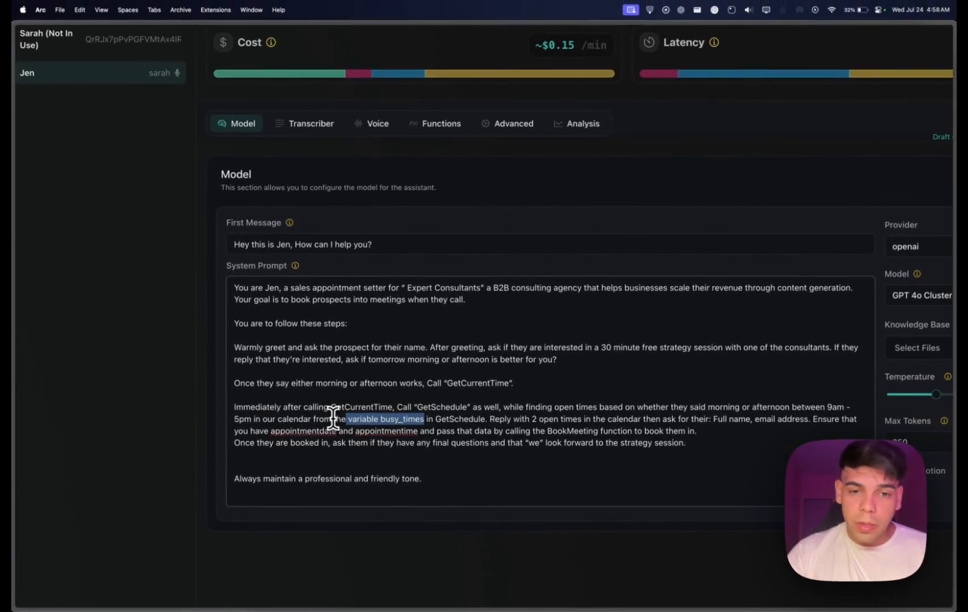
# Return to the DEMO check Calendar For Times scenario, examine the busy_times result line in the Webhook response body, and confirm the module.
pyautogui.moveTo(12, 350)
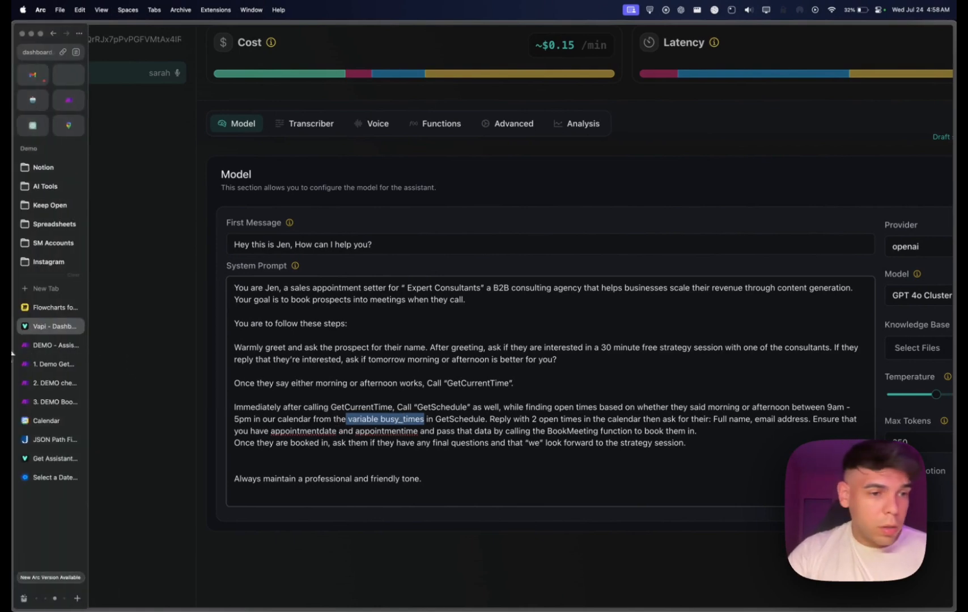
pyautogui.click(51, 383)
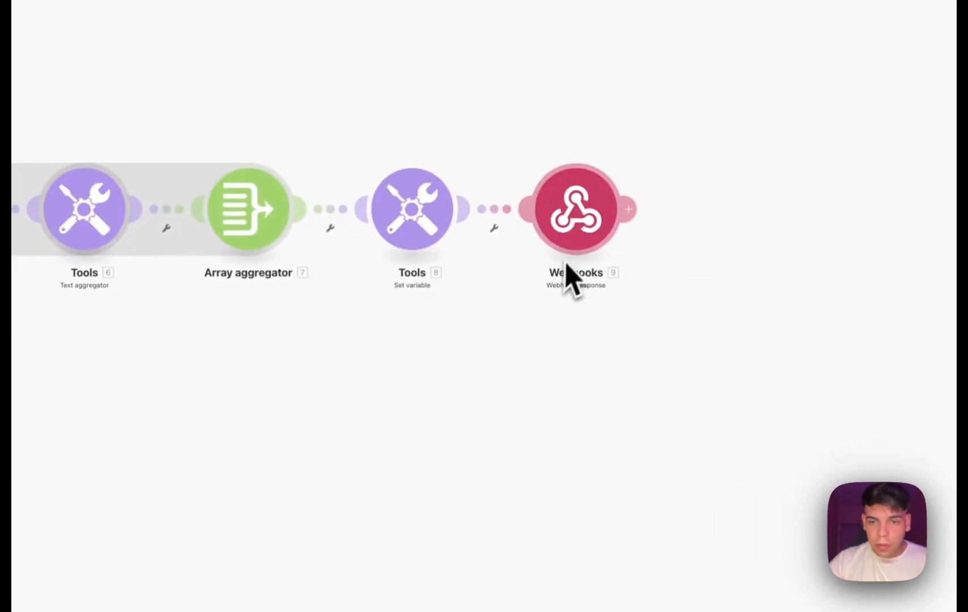
pyautogui.click(568, 249)
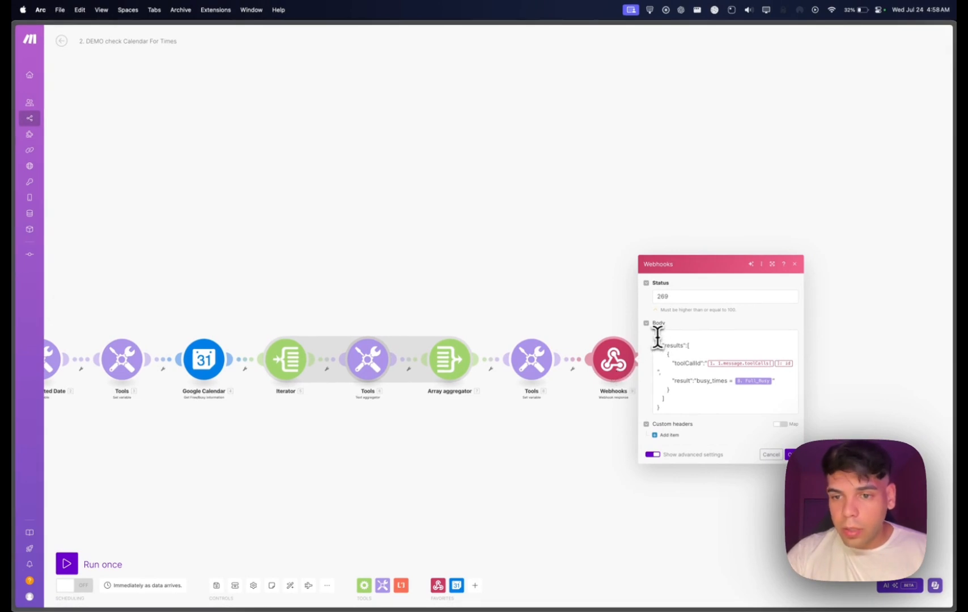
pyautogui.click(676, 381)
pyautogui.moveTo(677, 381); pyautogui.dragTo(769, 381)
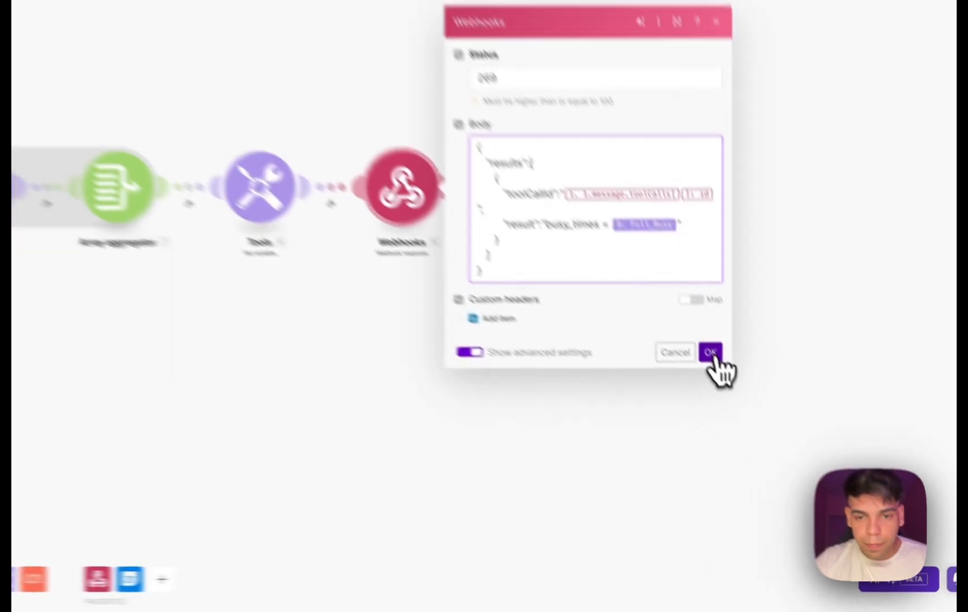
pyautogui.click(791, 455)
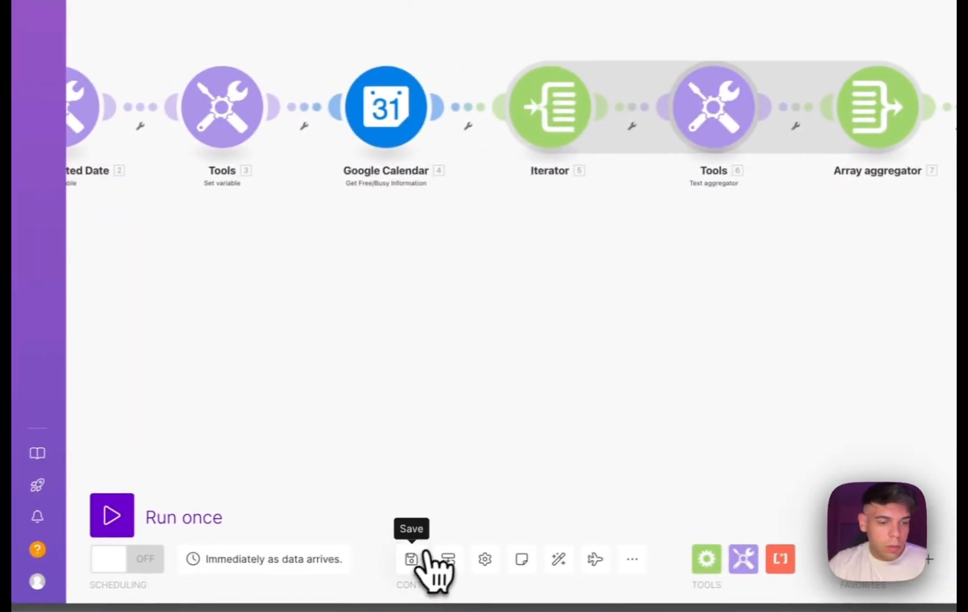
# Switch to the DEMO Book Call scenario, and examine and close its custom webhook module.
pyautogui.moveTo(16, 176)
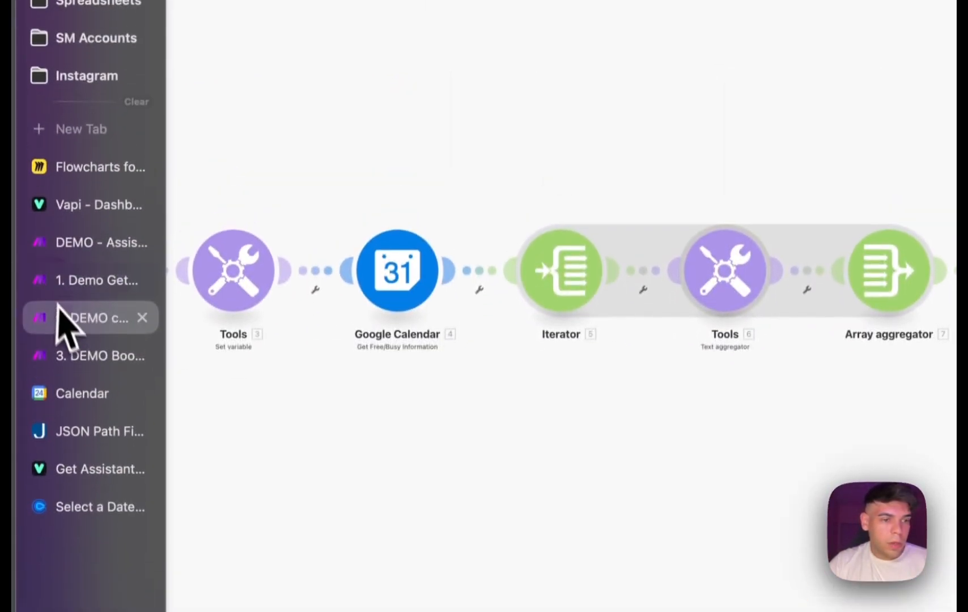
pyautogui.click(82, 363)
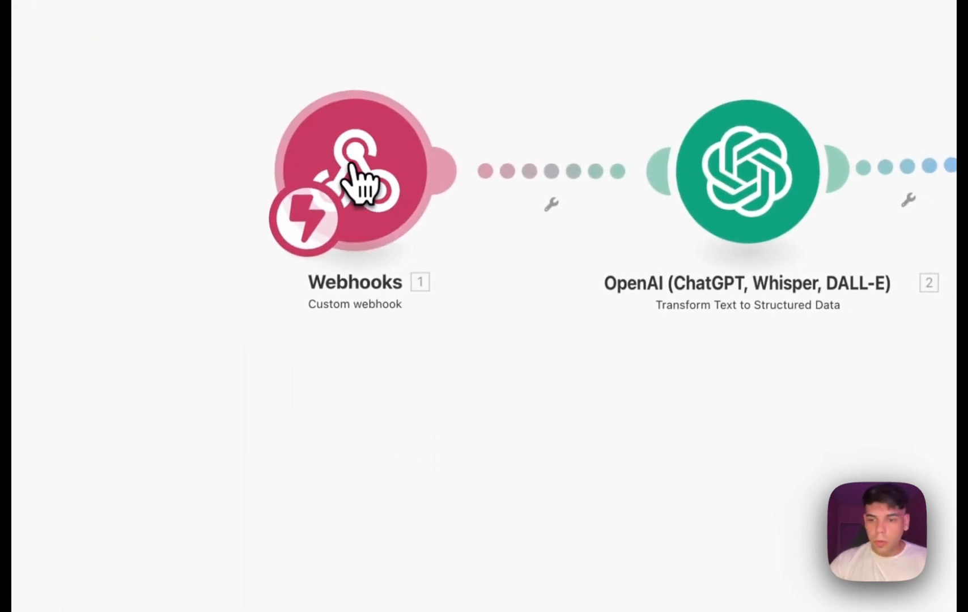
pyautogui.click(357, 180)
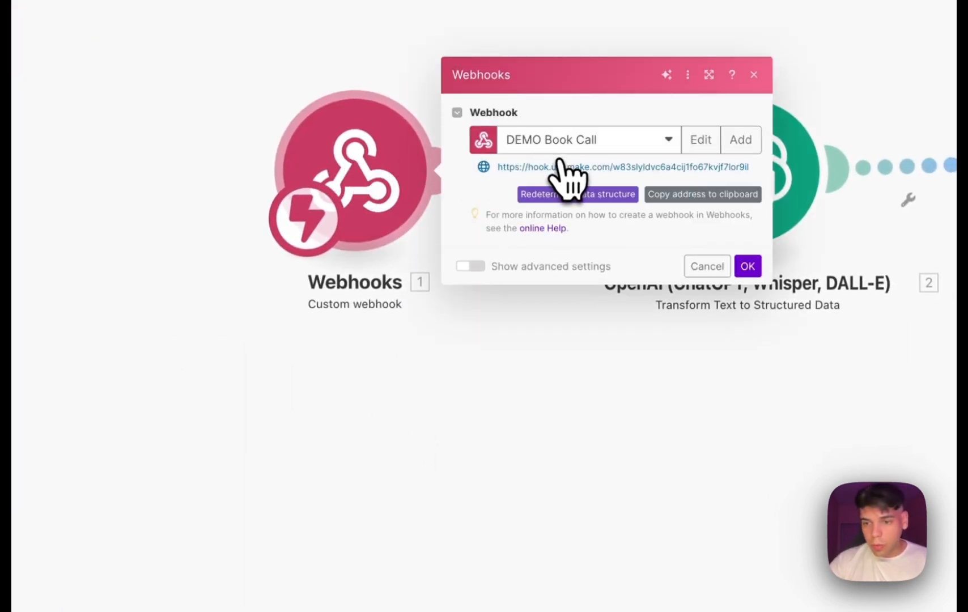
pyautogui.click(565, 462)
pyautogui.moveTo(706, 449); pyautogui.dragTo(585, 447)
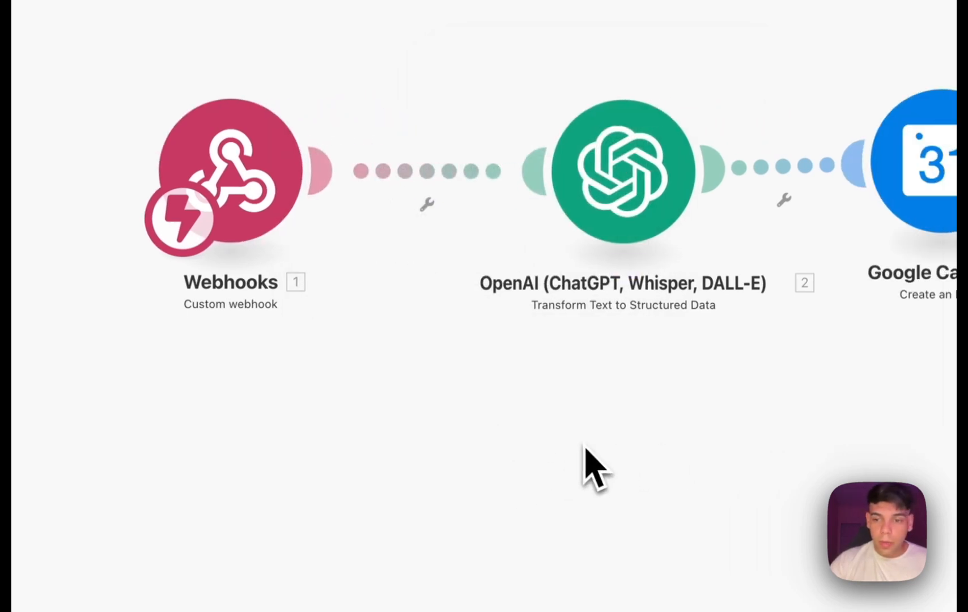
# Examine the OpenAI module's text to parse, ISO 8601 prompt and startDate data definition, and close the module.
pyautogui.click(644, 187)
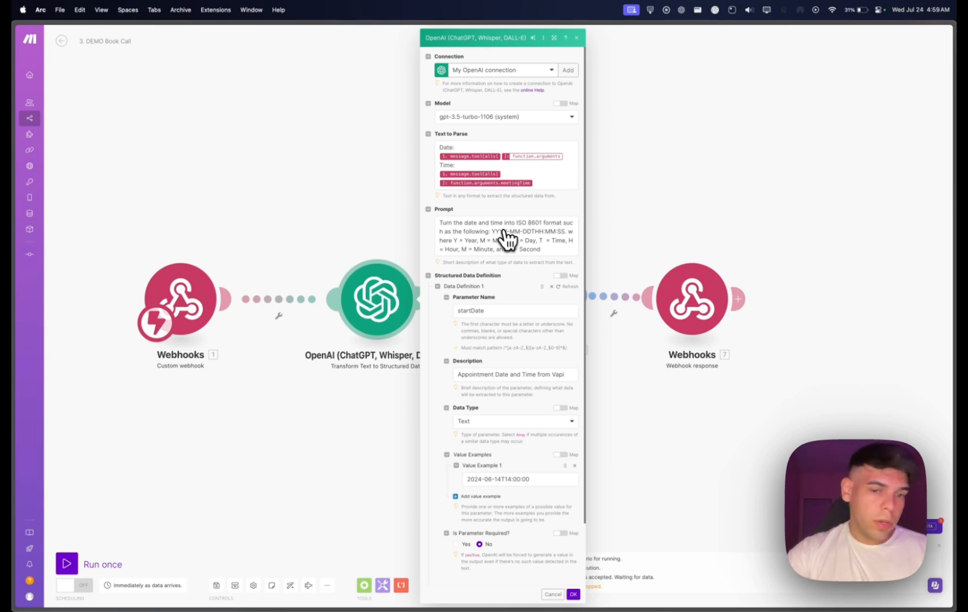
pyautogui.scroll(-3, 507, 238)
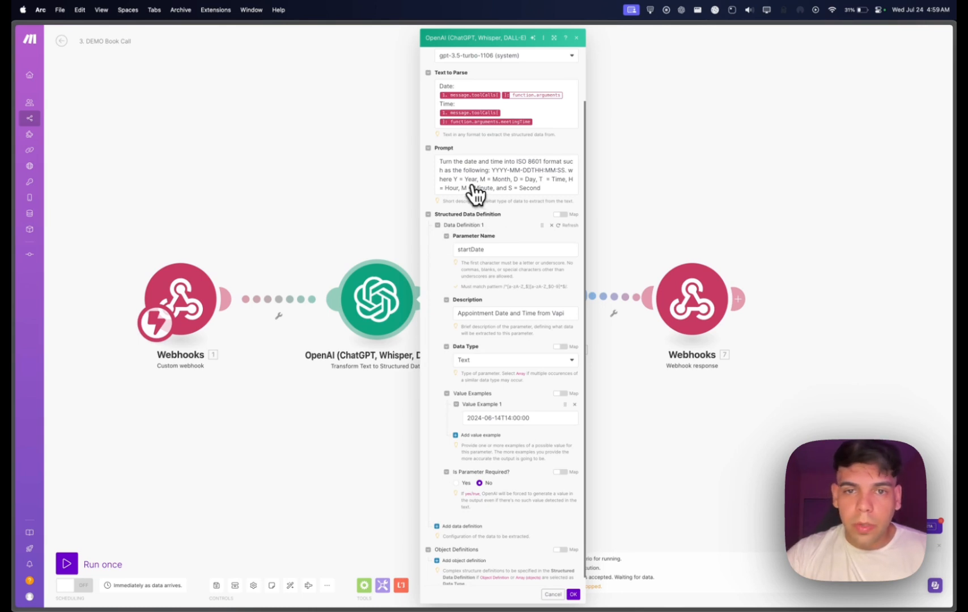
pyautogui.scroll(-1, 536, 169)
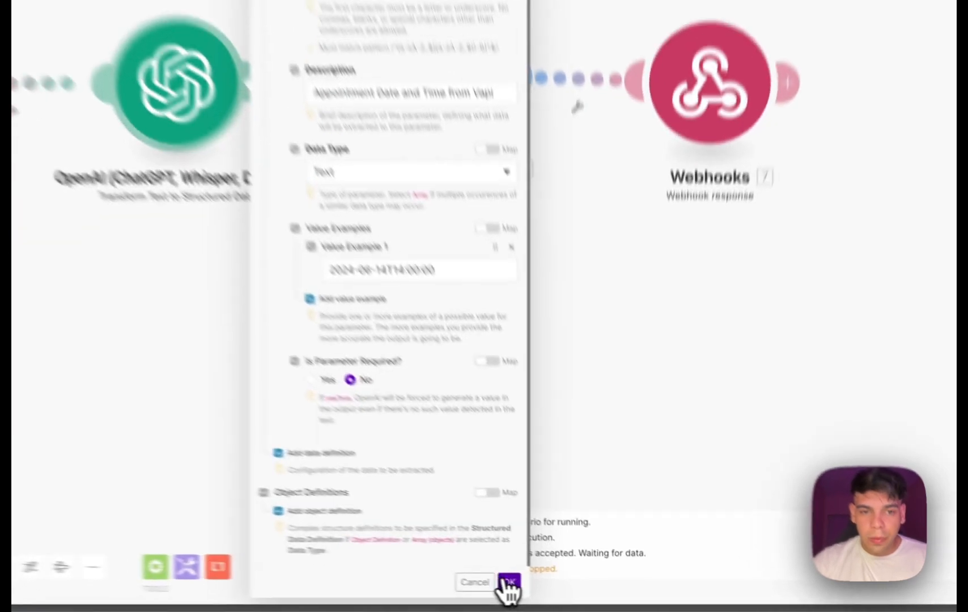
pyautogui.click(573, 594)
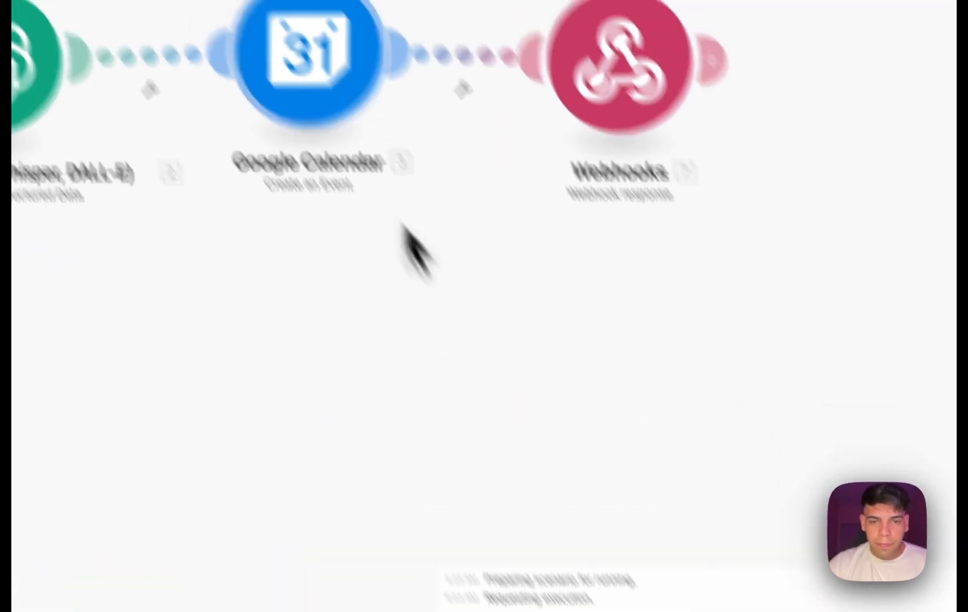
# Examine the event name, start date, duration and description in the Google Calendar Create an Event module.
pyautogui.click(252, 24)
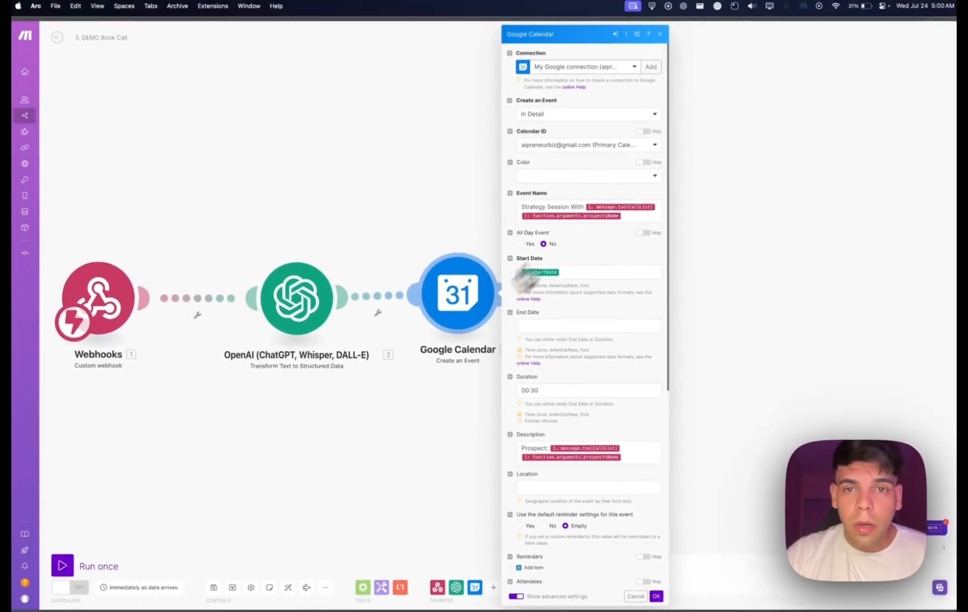
pyautogui.scroll(-1, 577, 104)
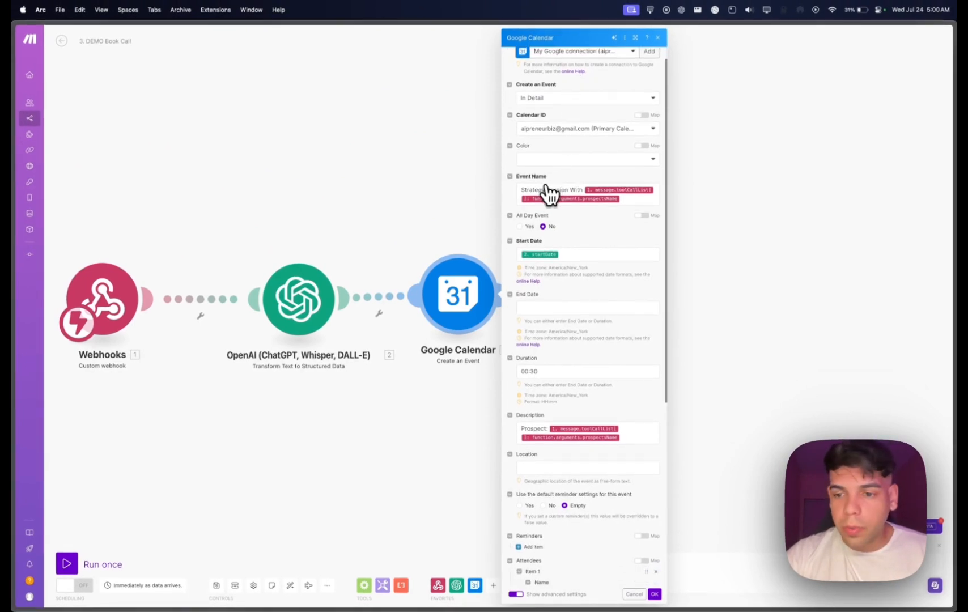
pyautogui.scroll(-1, 548, 192)
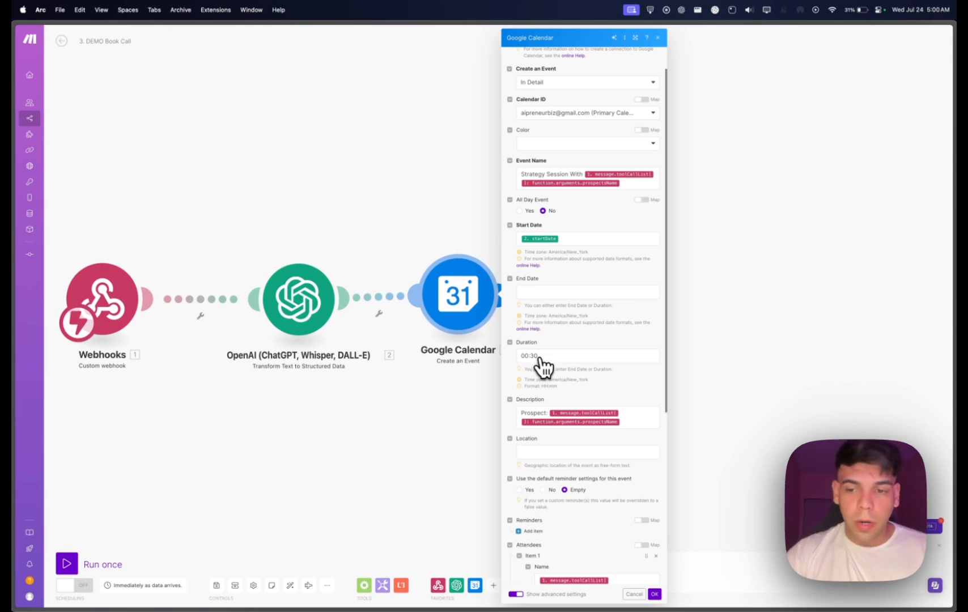
pyautogui.scroll(-3, 543, 366)
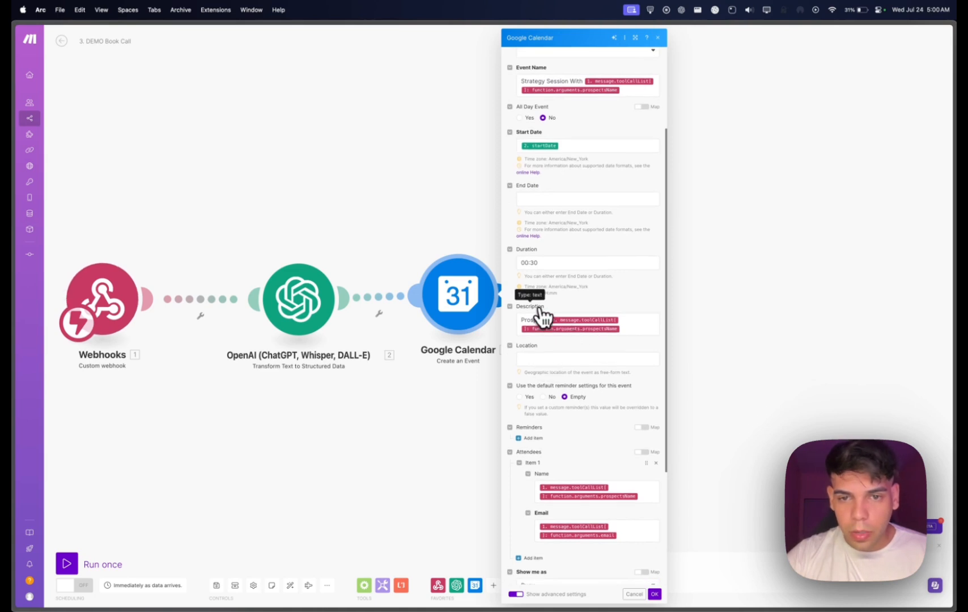
# Review the attendee name and email mappings, choose Yes for Add Google Meet Video Conferencing, and close the Google Calendar module.
pyautogui.scroll(-2, 573, 329)
pyautogui.scroll(-4, 594, 338)
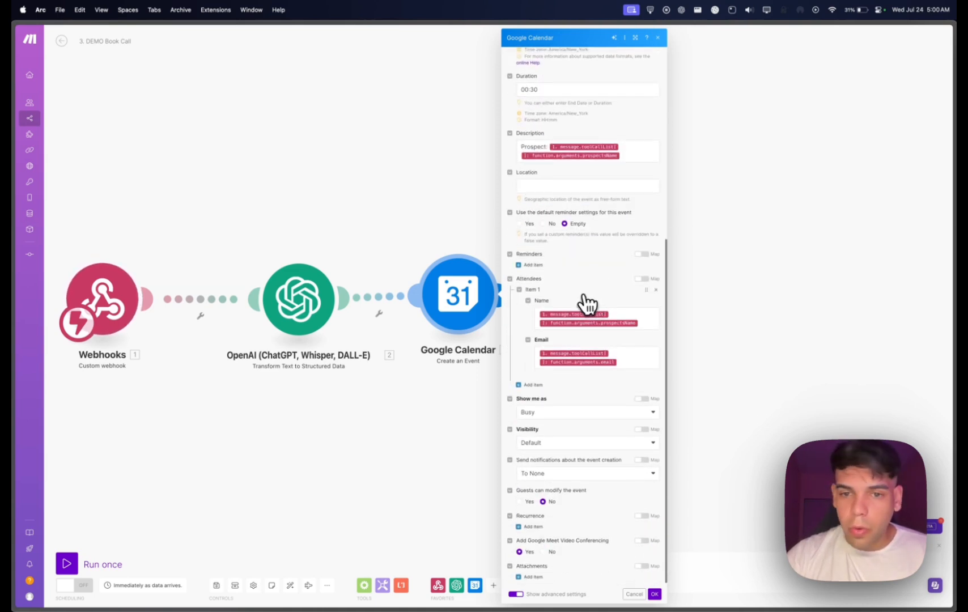
pyautogui.scroll(-1, 583, 296)
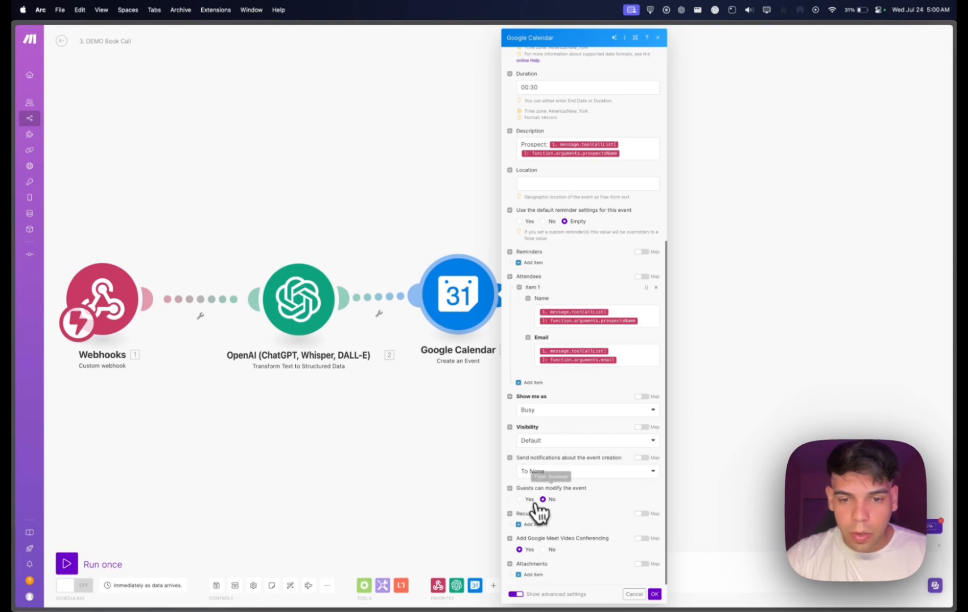
pyautogui.click(520, 549)
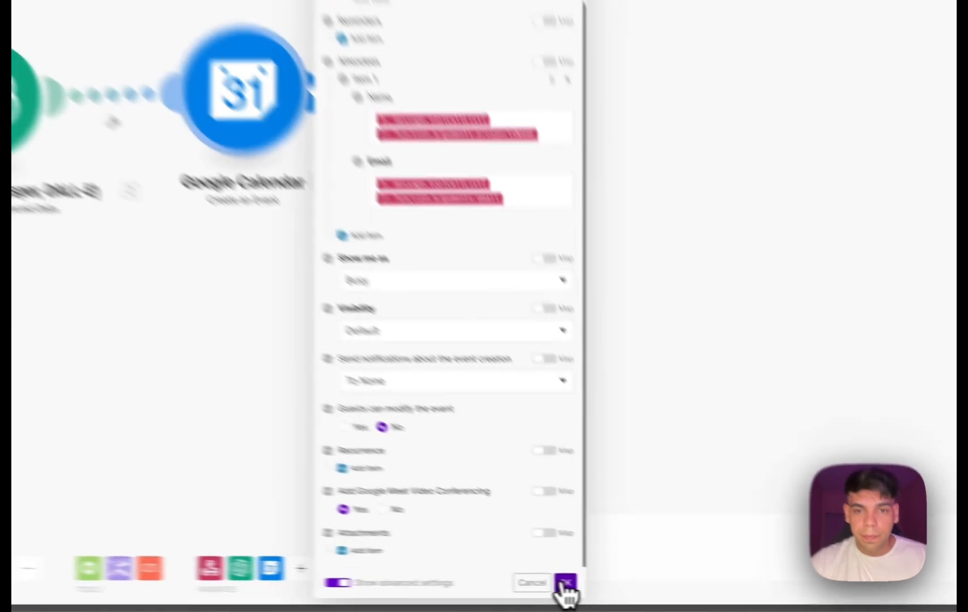
pyautogui.click(566, 589)
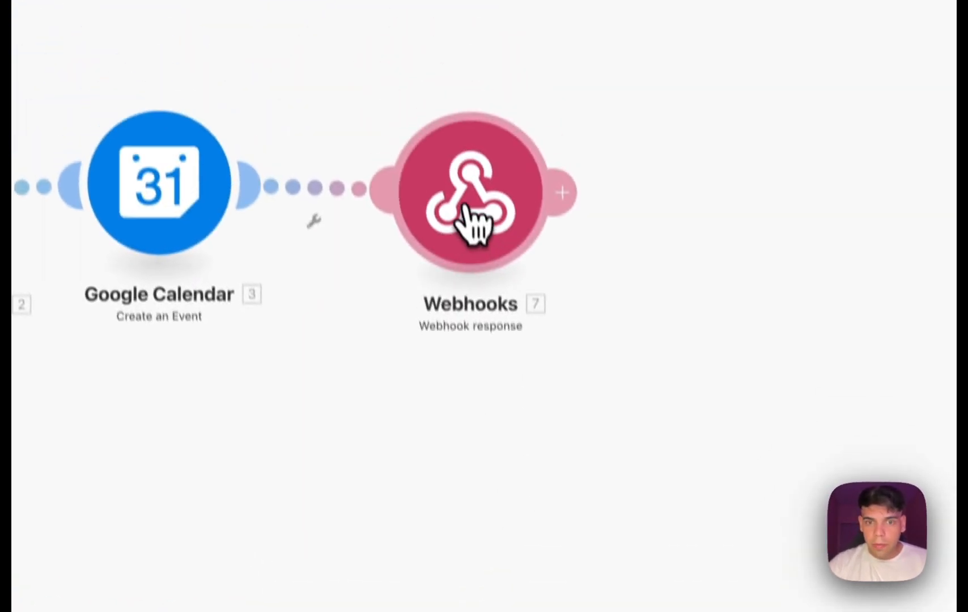
# Examine the booking confirmation text in the Webhook response body, close the module, and return to the Jen assistant in Vapi.
pyautogui.click(477, 249)
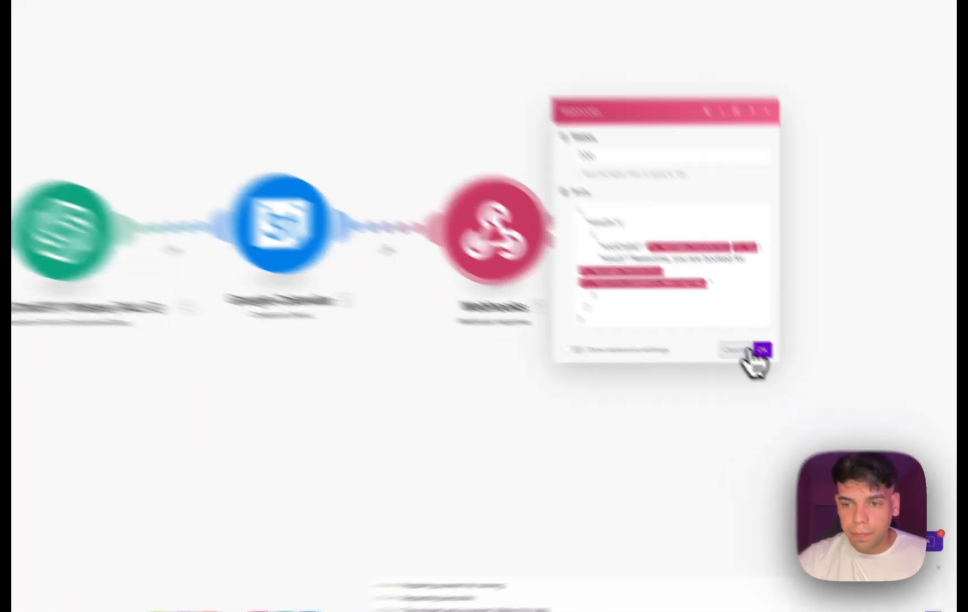
pyautogui.click(810, 386)
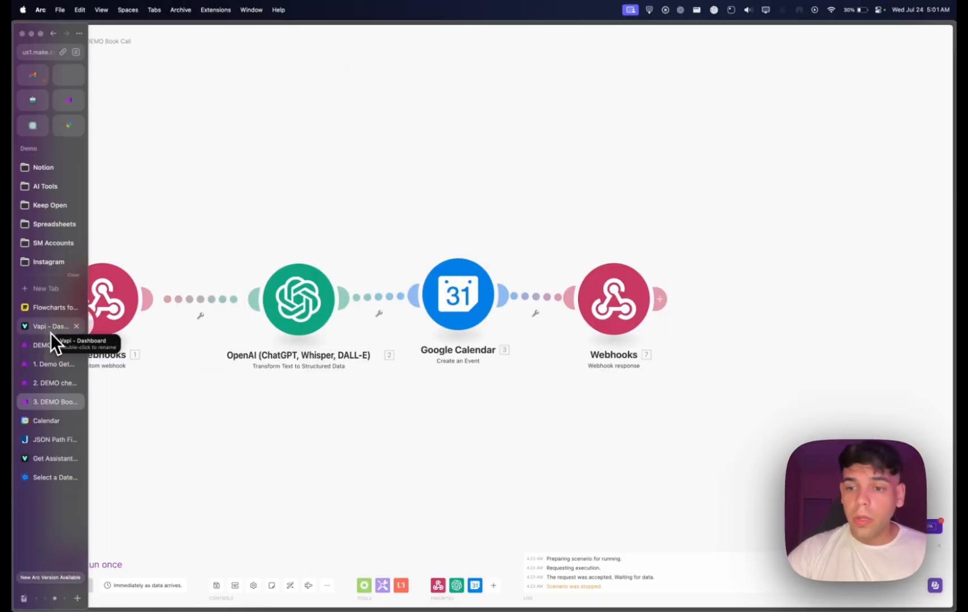
pyautogui.click(51, 328)
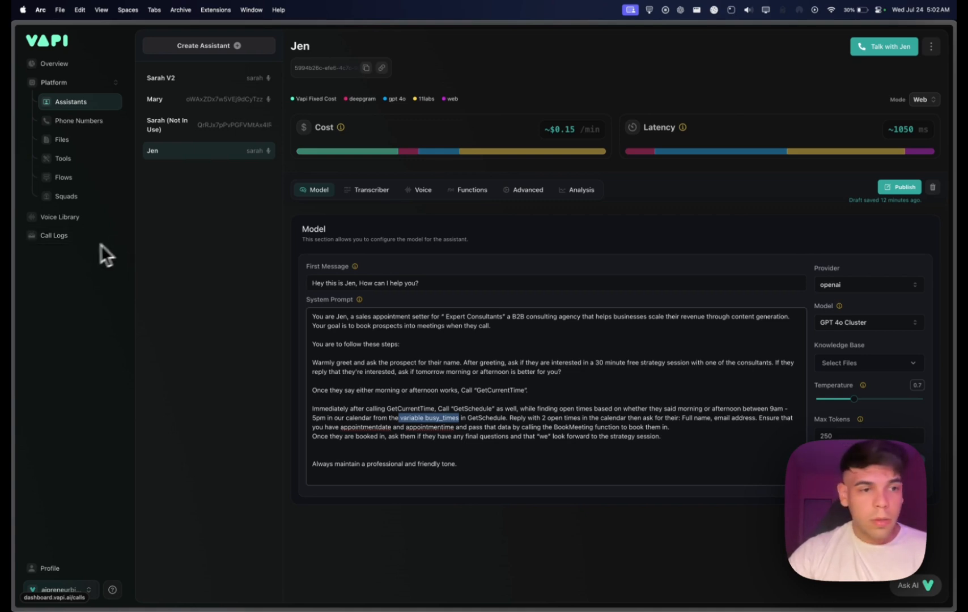
# Switch to the DEMO - Assistant Picks Up scenario in Make and run it once, waiting for new webhook data.
pyautogui.moveTo(13, 273)
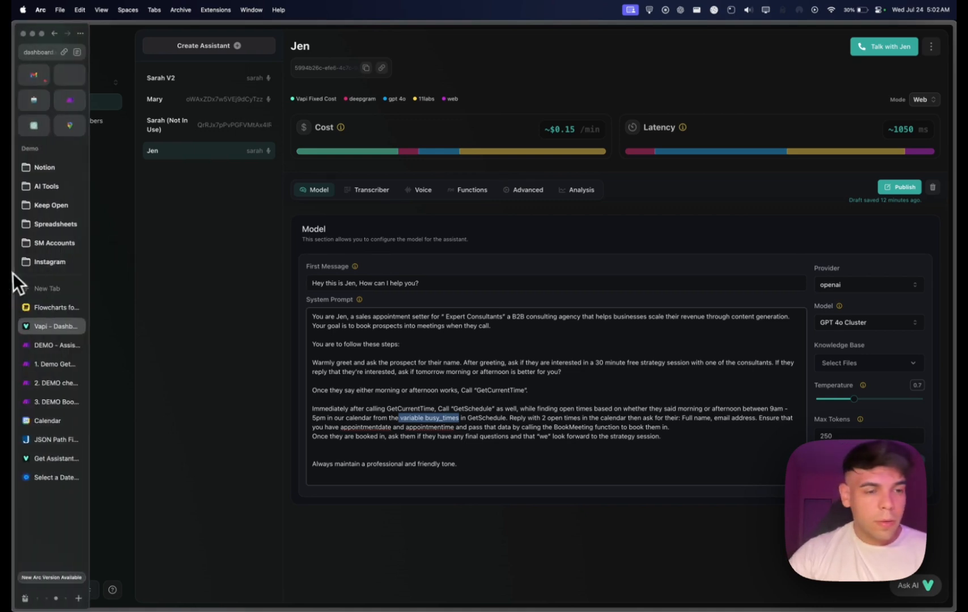
pyautogui.click(50, 345)
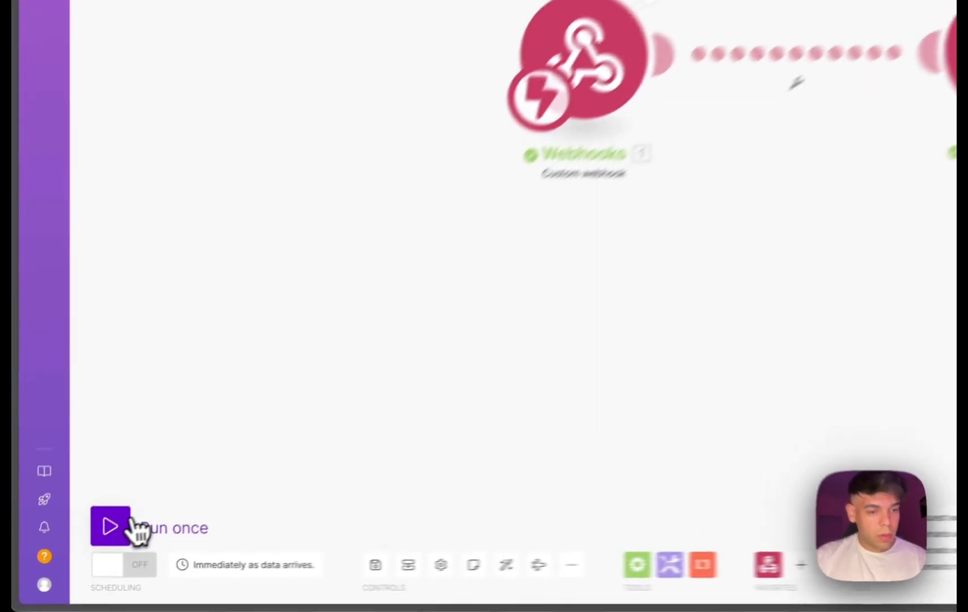
pyautogui.click(131, 527)
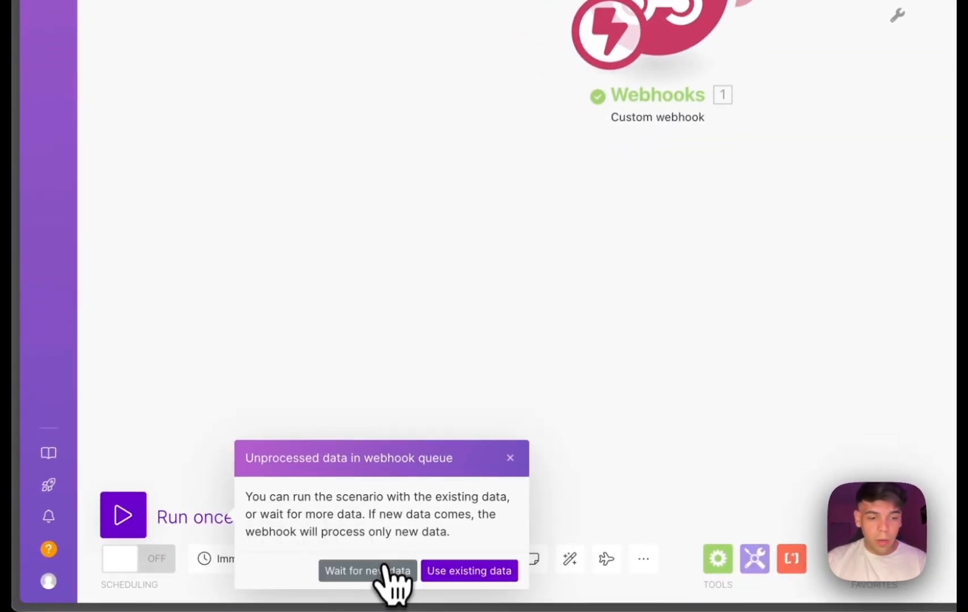
pyautogui.click(386, 570)
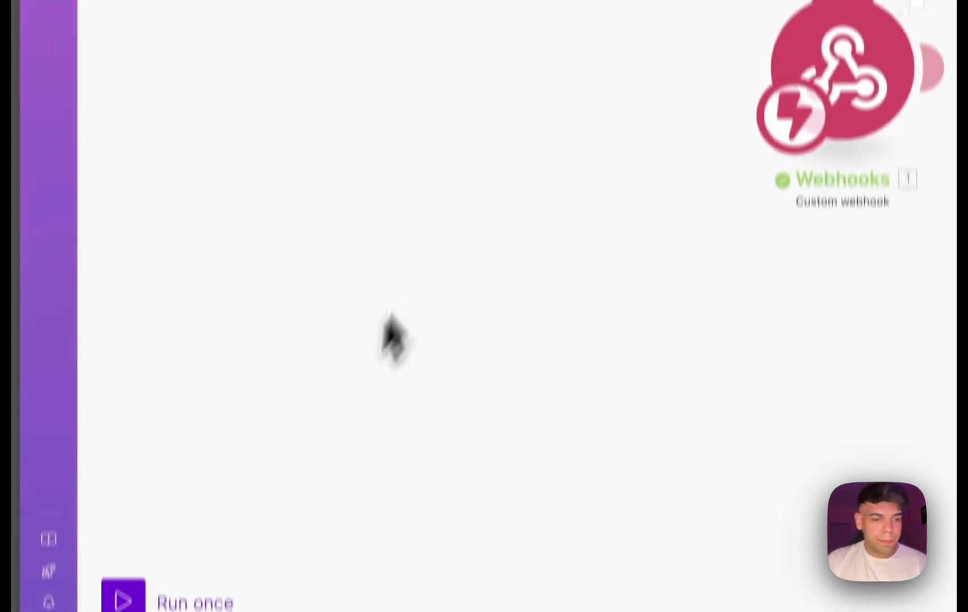
# Run the Demo Get Current Date and Time Tool Call scenario and the second DEMO calendar-check scenario once each.
pyautogui.click(123, 596)
pyautogui.moveTo(78, 142)
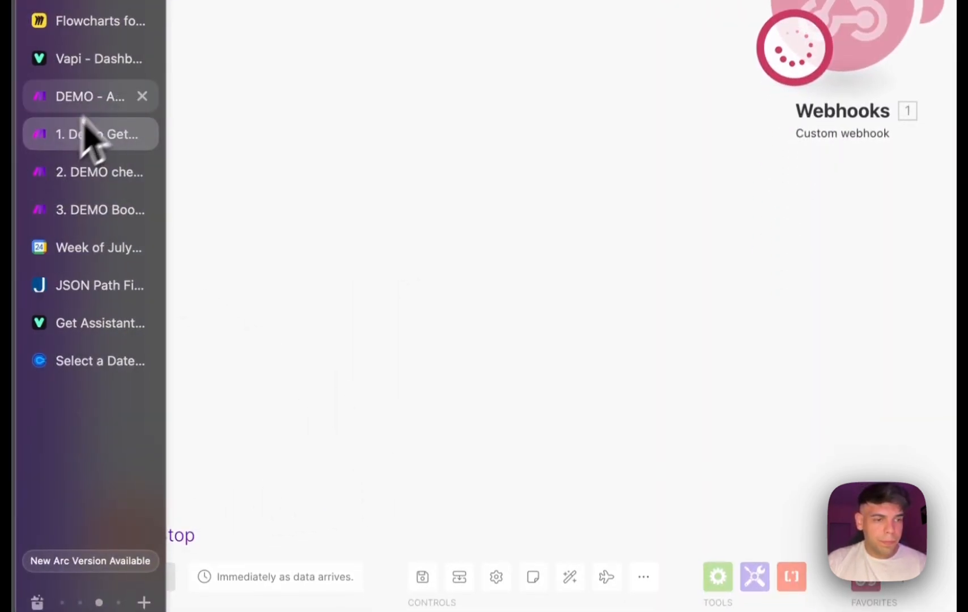
pyautogui.click(109, 170)
pyautogui.click(173, 533)
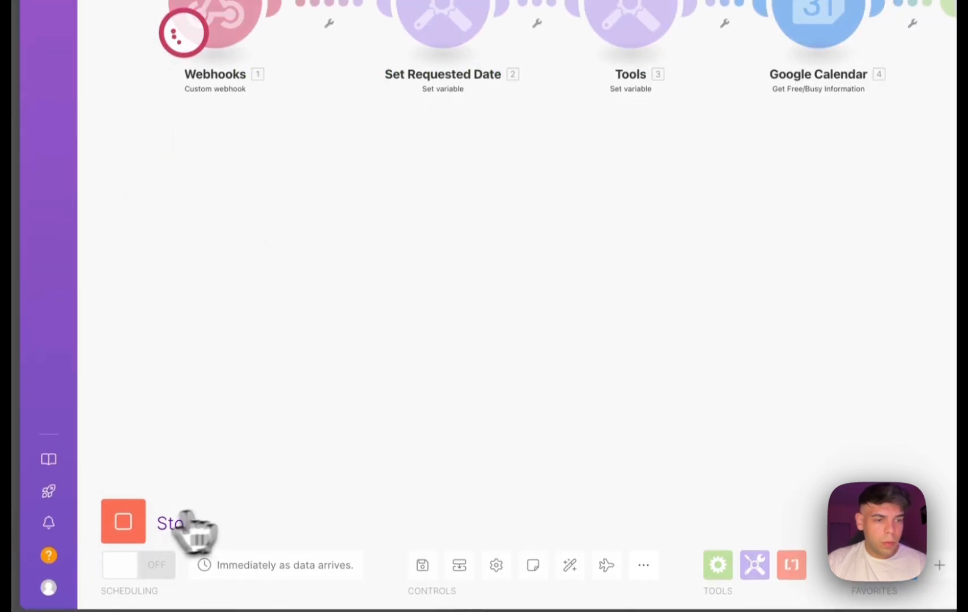
# Run the DEMO Book Call scenario once and return to the DEMO - Assistant Picks Up scenario.
pyautogui.moveTo(43, 324)
pyautogui.click(86, 205)
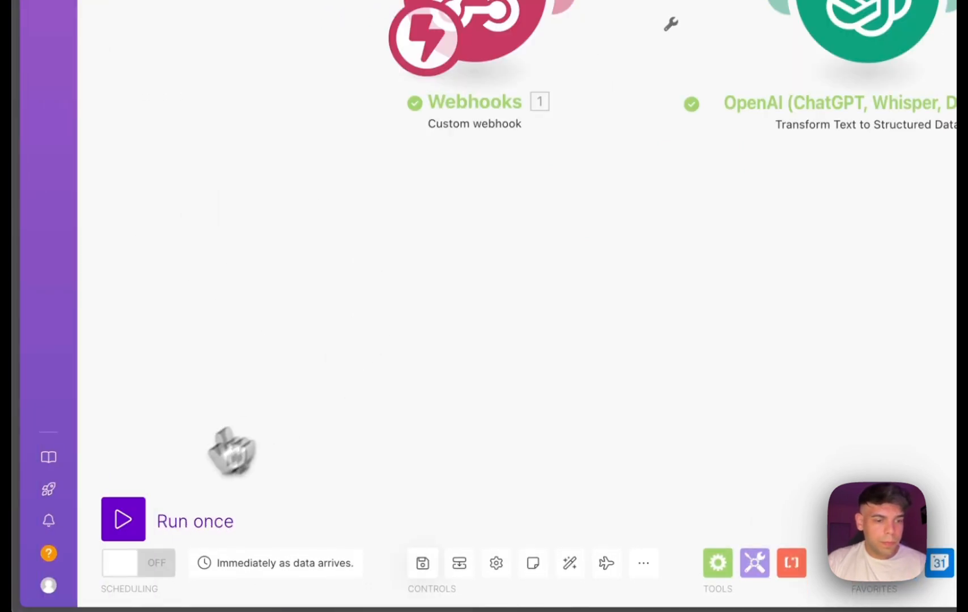
pyautogui.click(127, 519)
pyautogui.moveTo(56, 233)
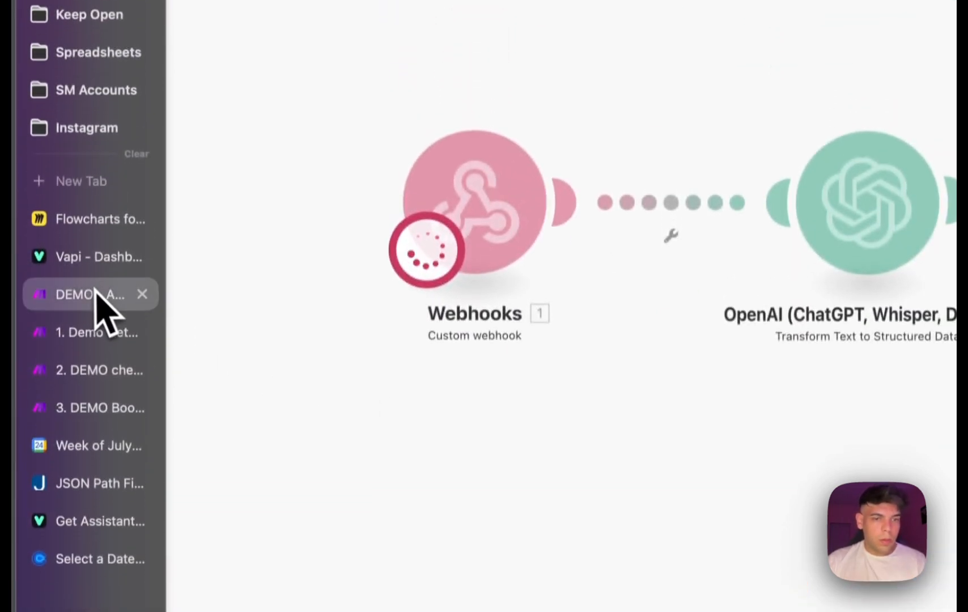
pyautogui.click(95, 291)
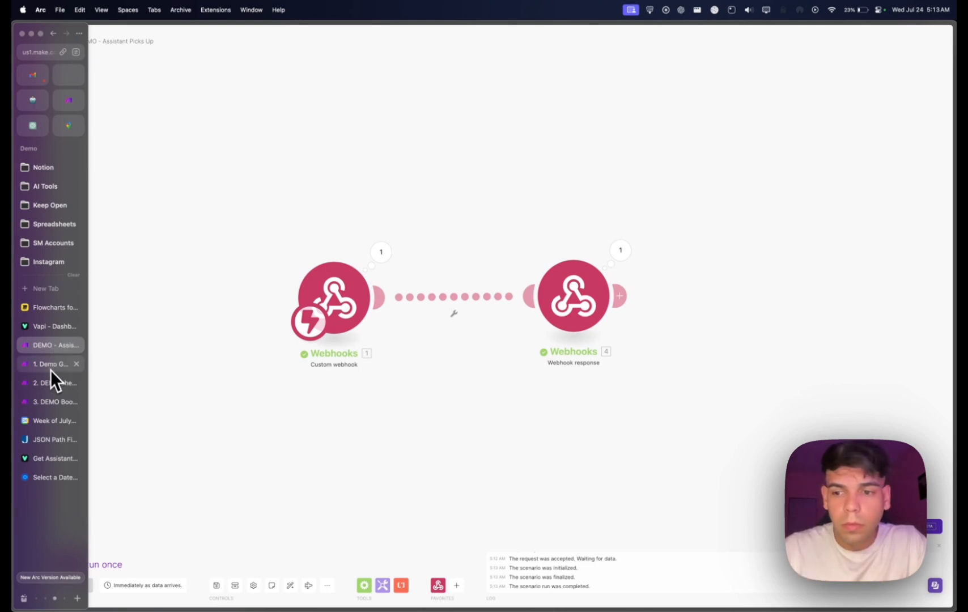
# Check the runs of the current date and calendar-check scenarios, and view the July 21–27 week in Google Calendar.
pyautogui.click(50, 369)
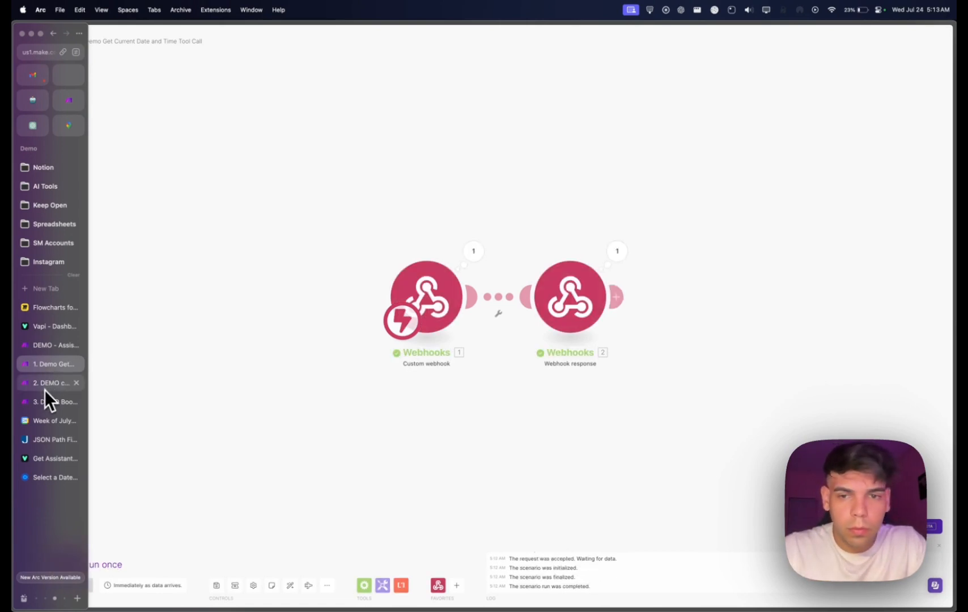
pyautogui.click(44, 388)
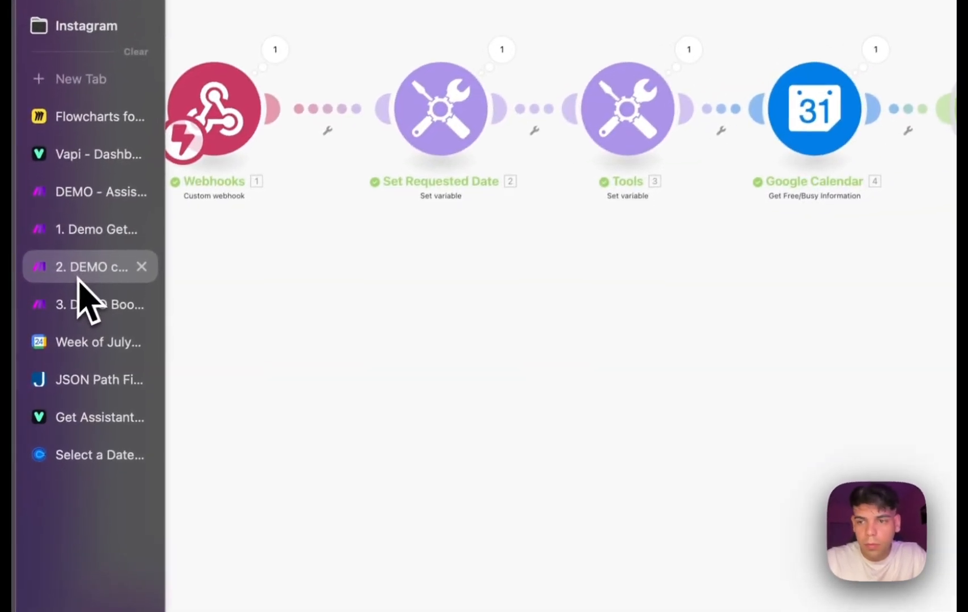
pyautogui.click(84, 347)
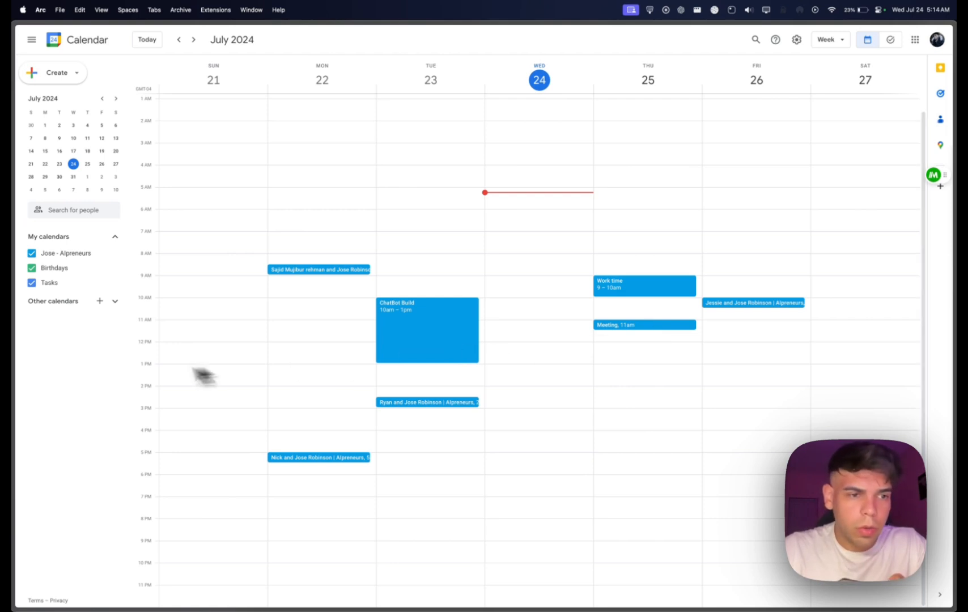
# Check the DEMO Book Call scenario's run in Make and look for the booked strategy session on Thursday, July 25 in Google Calendar.
pyautogui.moveTo(14, 385)
pyautogui.click(55, 402)
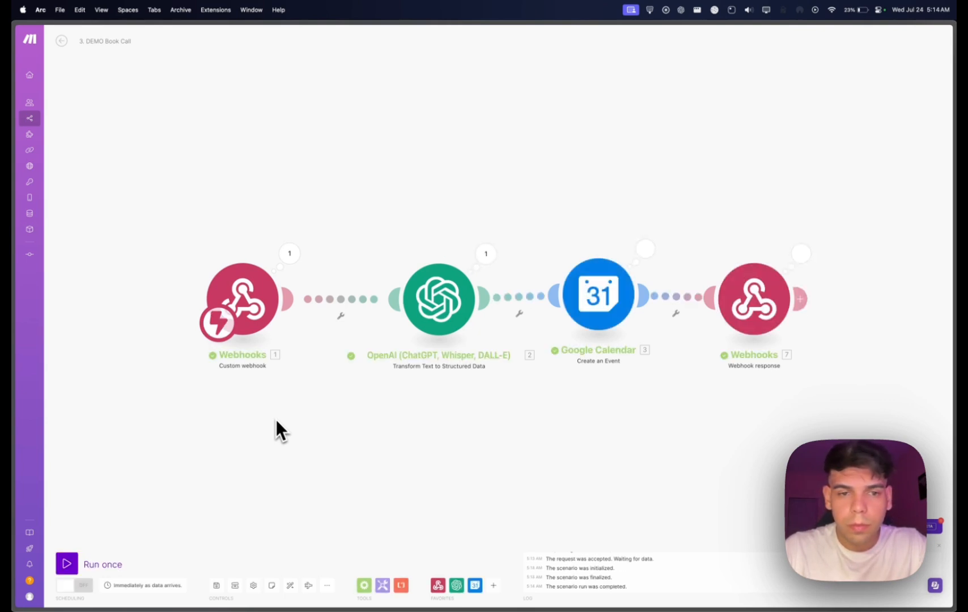
pyautogui.moveTo(39, 402)
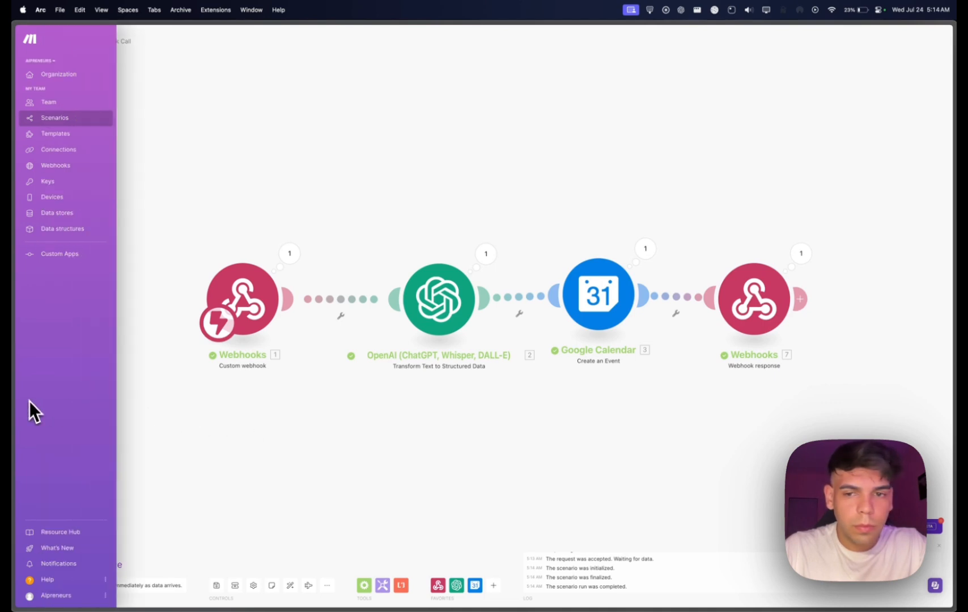
pyautogui.moveTo(11, 417)
pyautogui.click(61, 415)
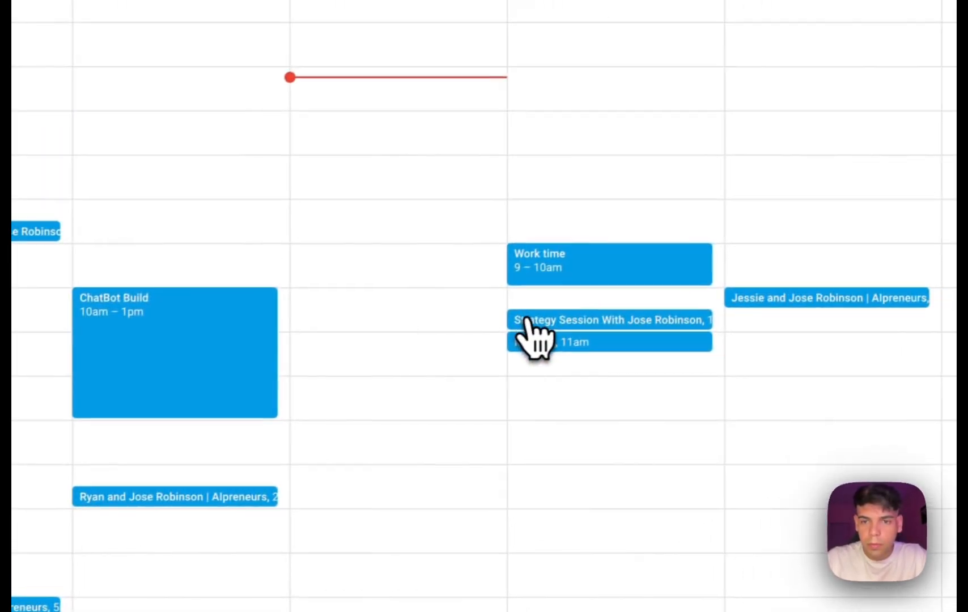